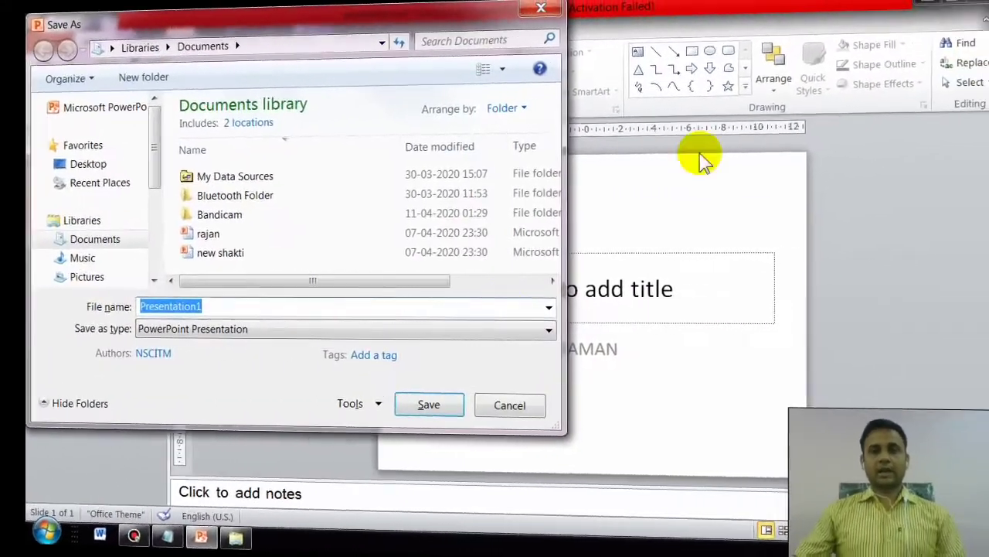
Step: Cancel the Save As dialog to get back to the untitled title slide
click(542, 14)
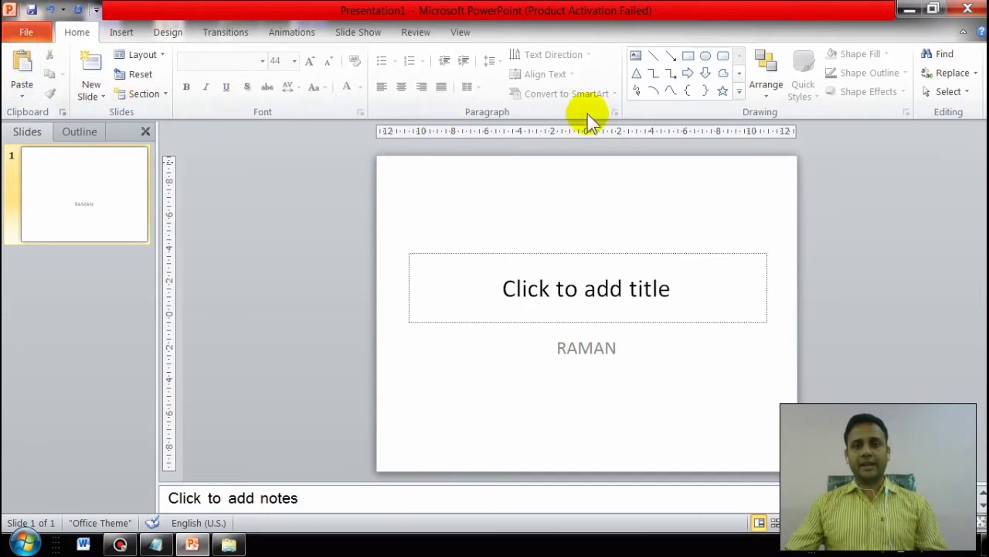
Step: Enter a name as the slide title and paste a copy of it at the end of the subtitle
click(541, 283)
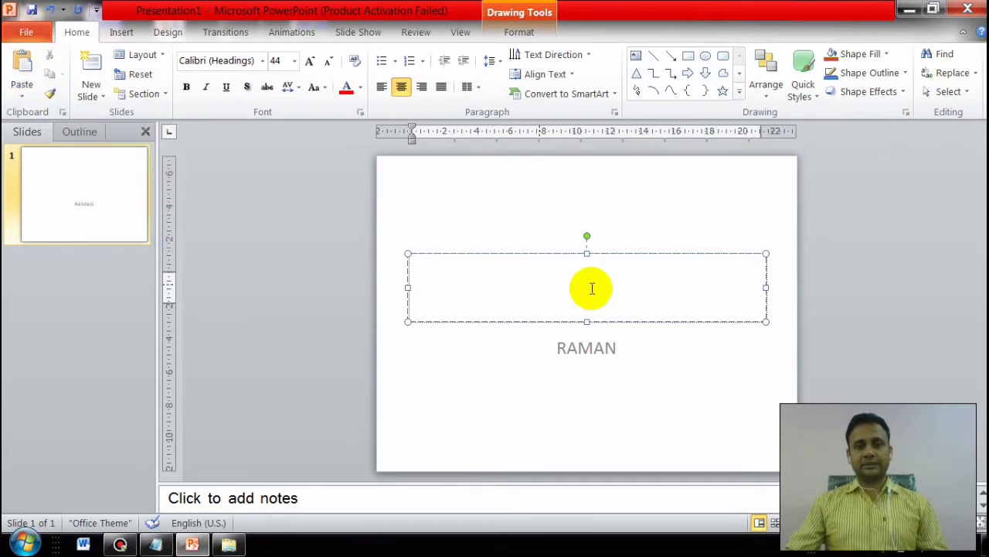
text(RAJA)
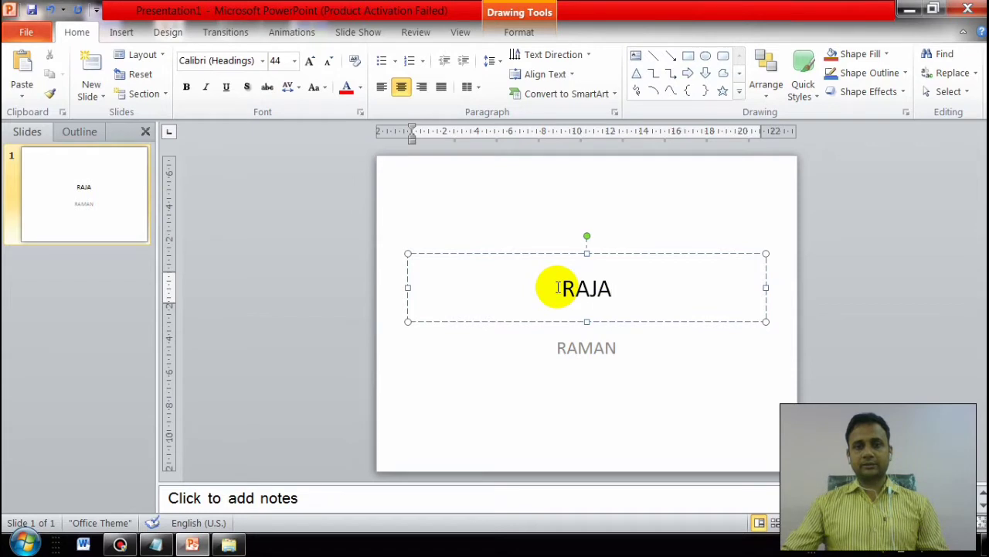
drag(558, 288, 609, 284)
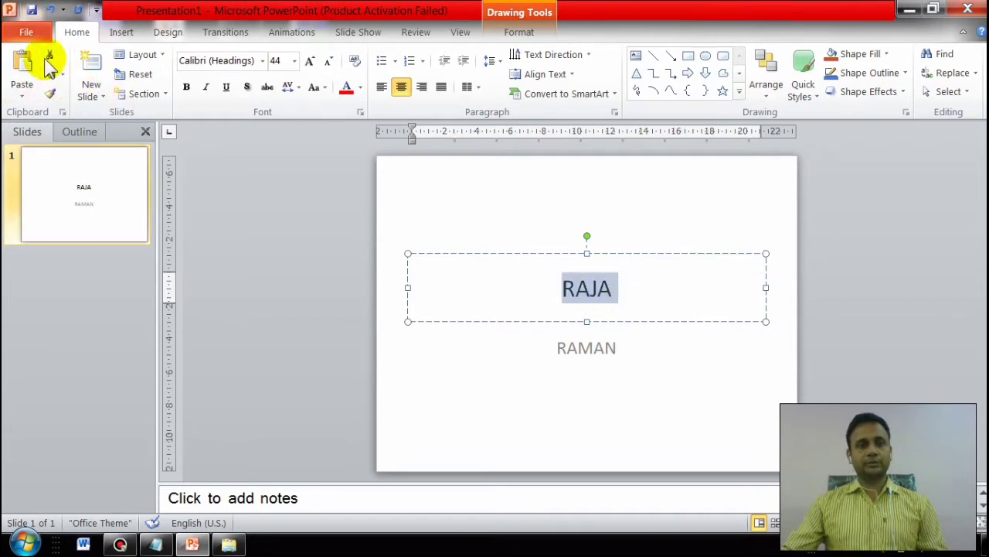
click(604, 353)
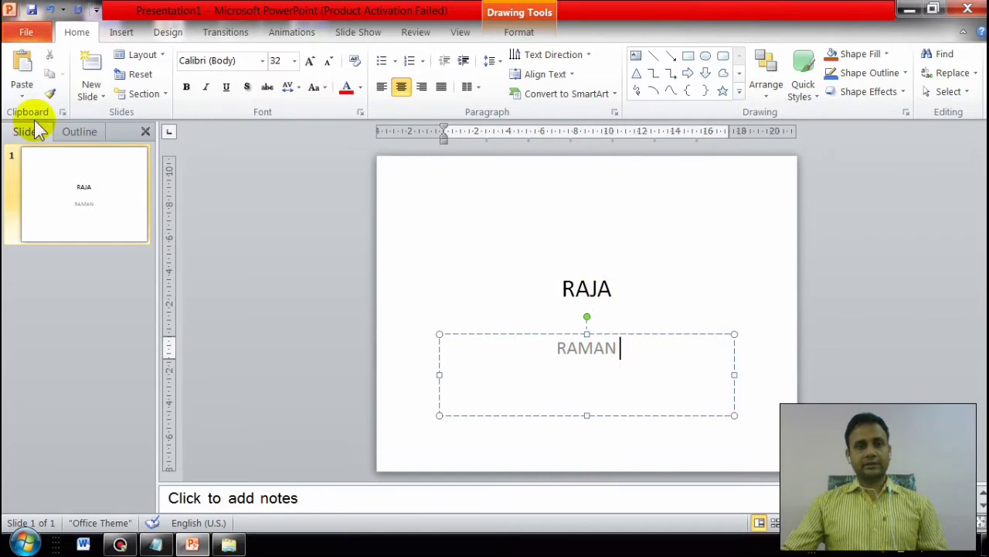
click(17, 65)
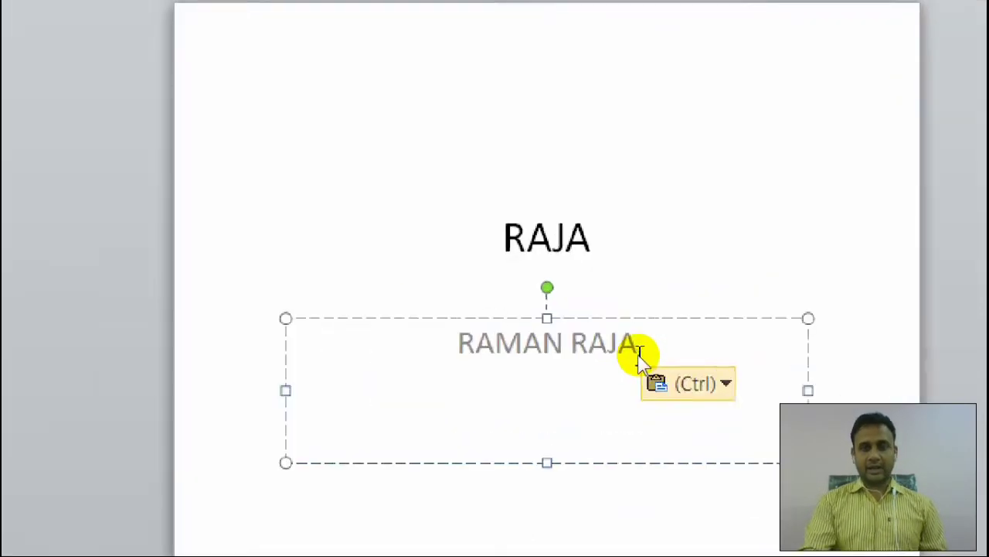
click(641, 360)
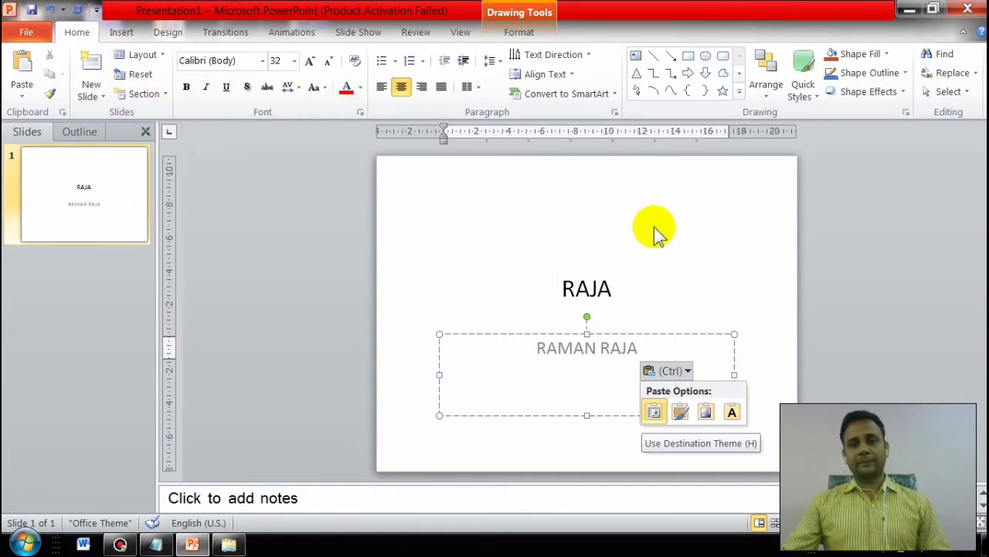
Step: Colour the title word red and grow its font to 96 pt
drag(561, 286, 616, 288)
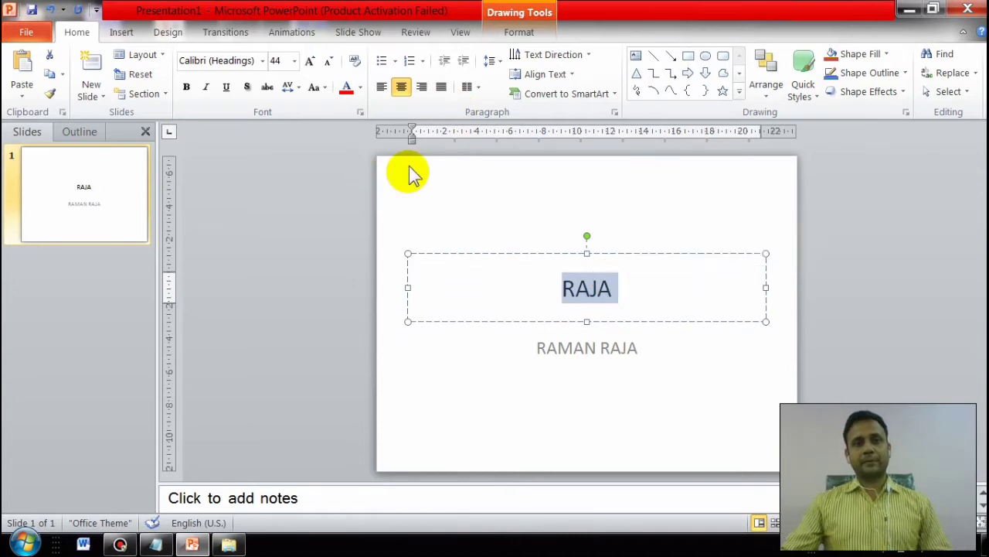
click(360, 88)
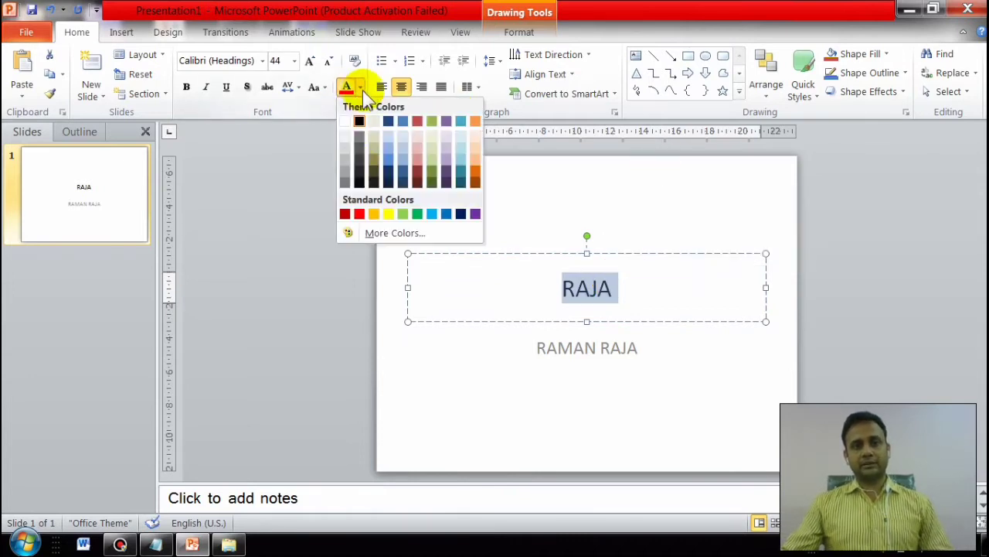
click(359, 214)
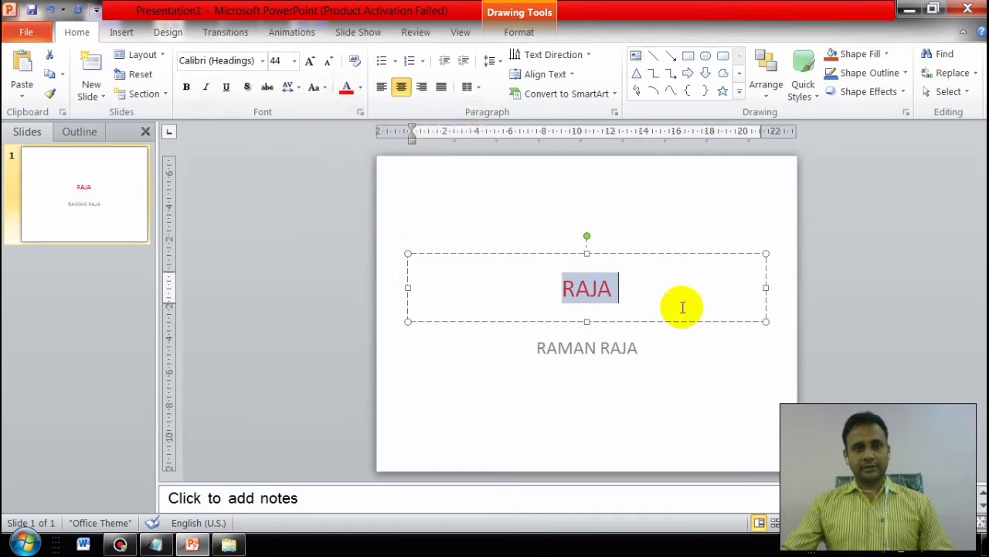
click(309, 62)
click(309, 62)
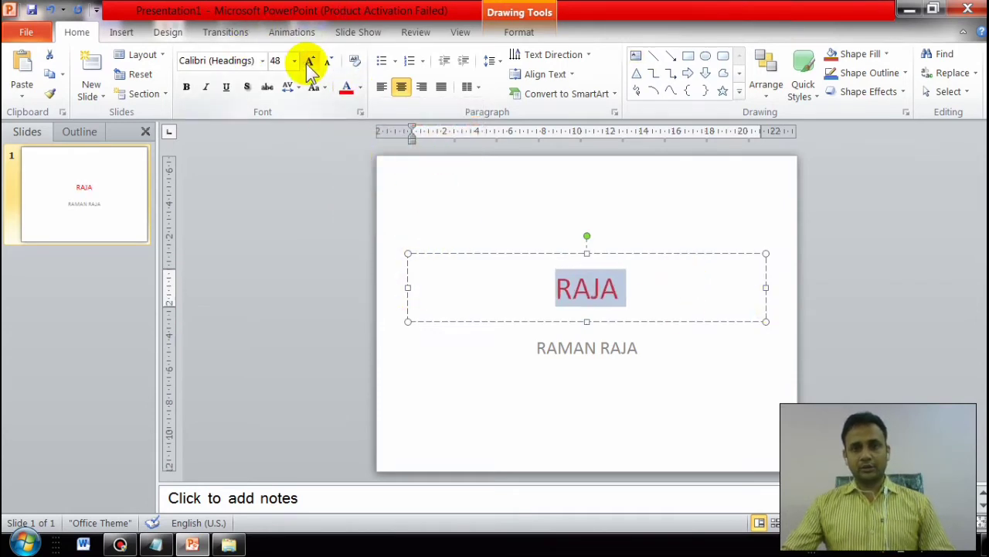
click(309, 62)
click(309, 62)
click(310, 62)
click(309, 62)
click(309, 62)
click(309, 61)
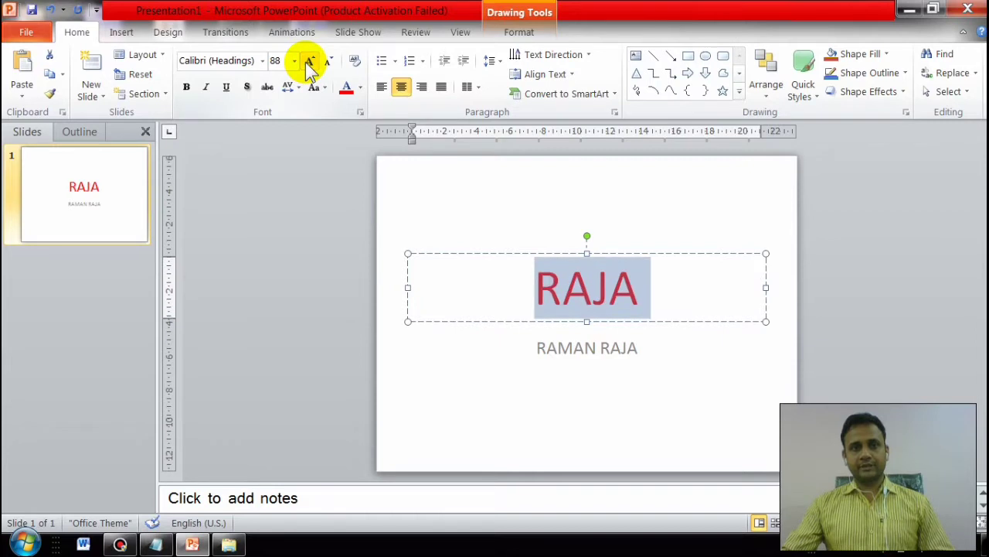
click(309, 62)
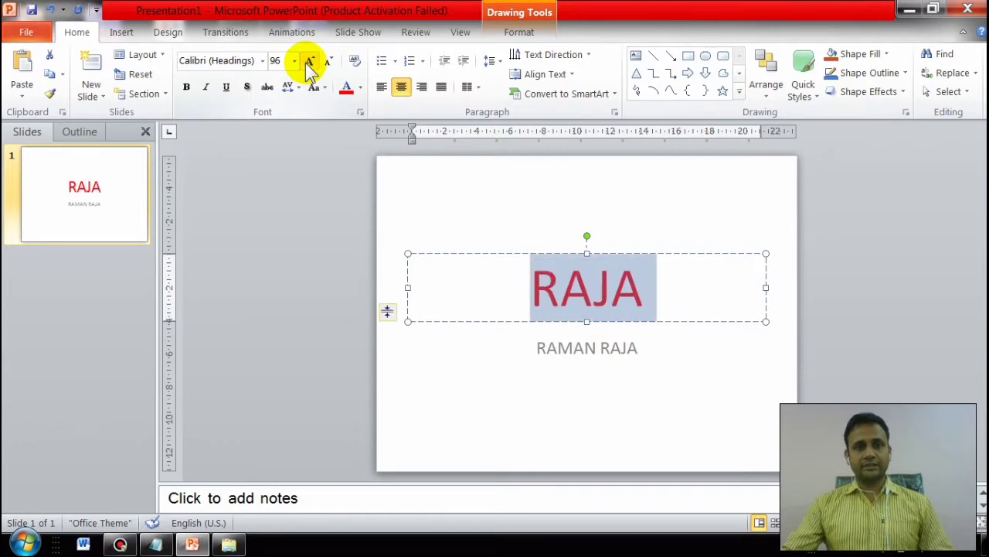
Step: Make the title bold, then reselect the whole title word
click(186, 88)
click(688, 352)
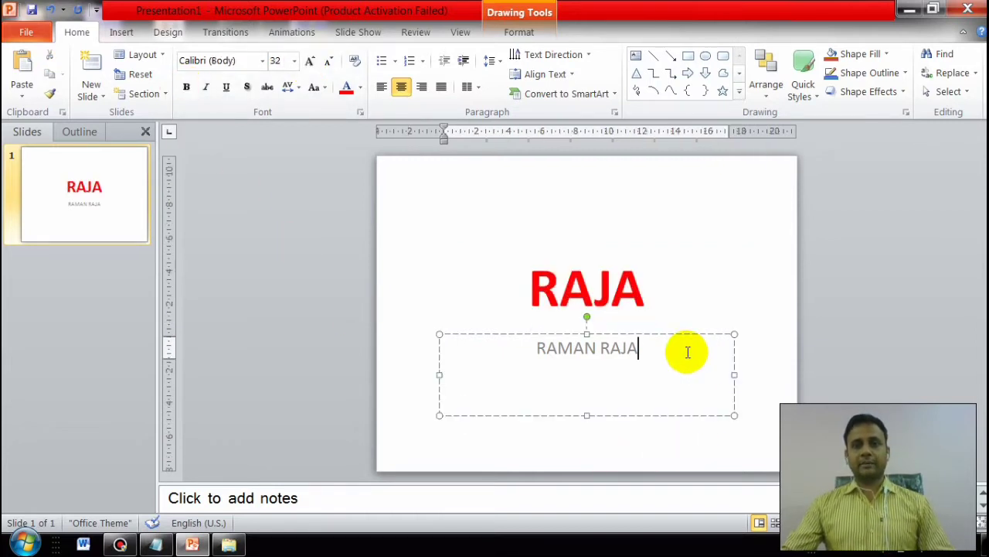
click(548, 284)
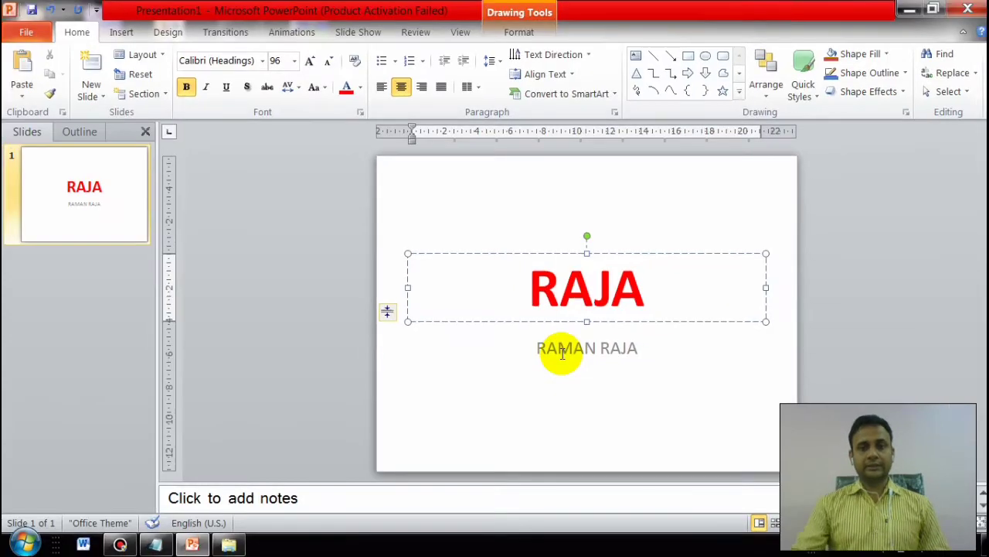
drag(641, 286, 570, 282)
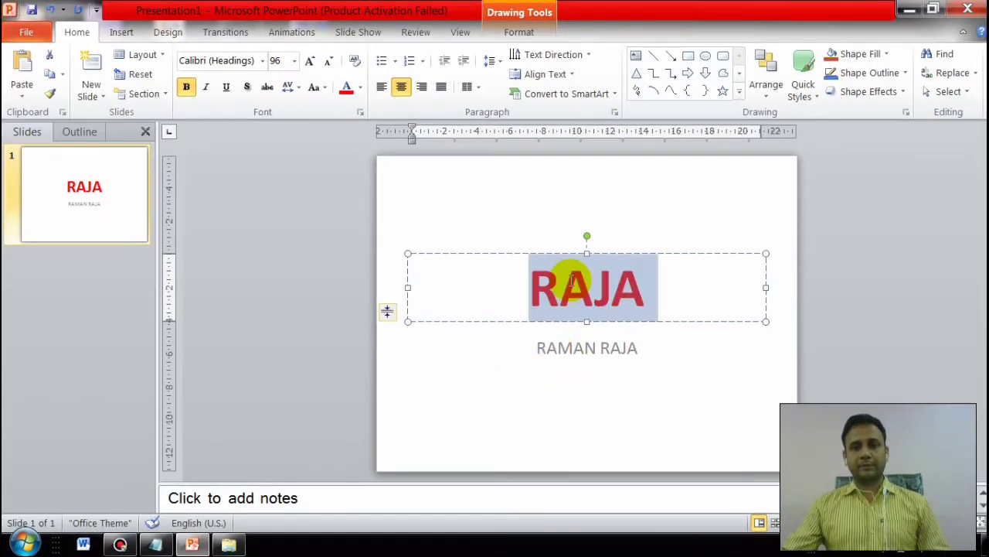
Step: Copy the title's bold red 96 pt formatting onto the subtitle's first word with Format Painter
click(49, 95)
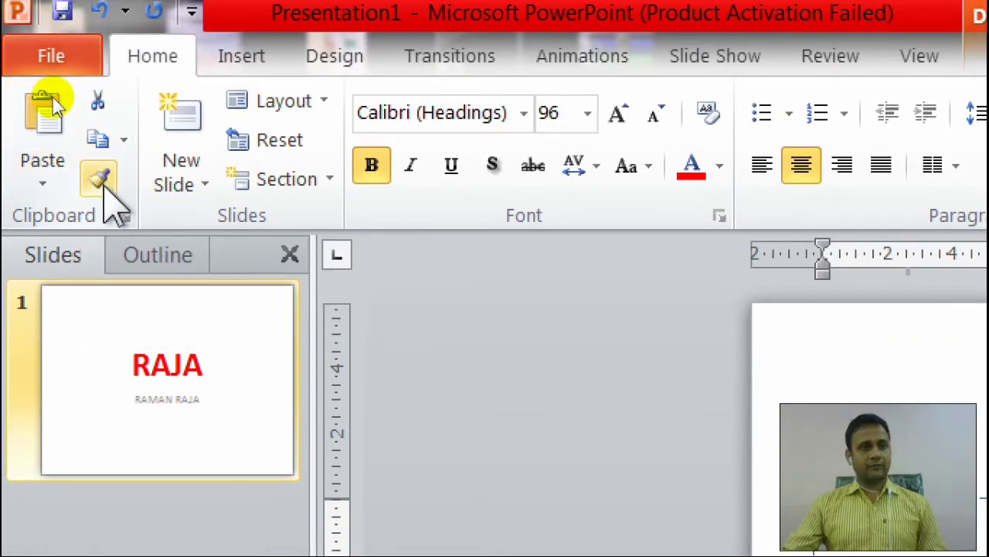
click(102, 181)
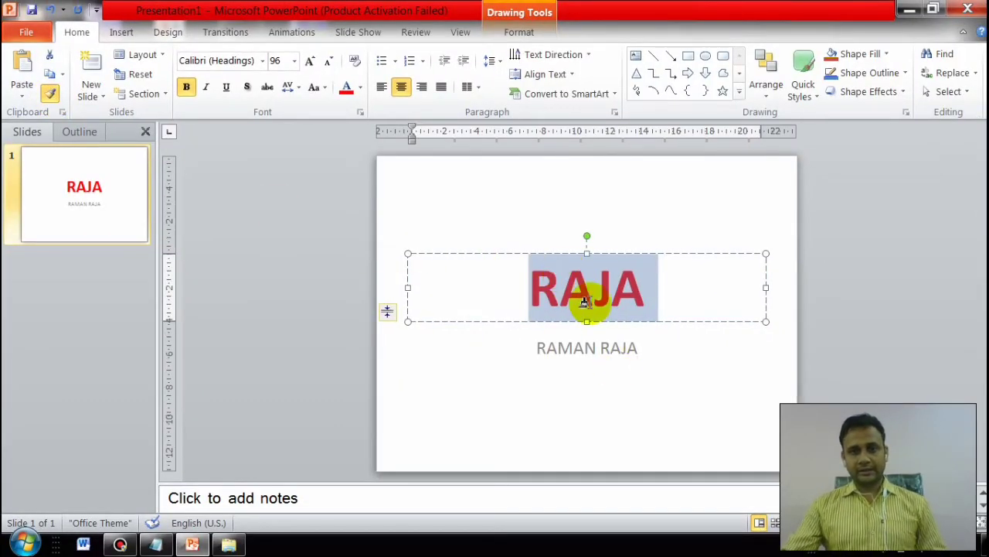
click(570, 348)
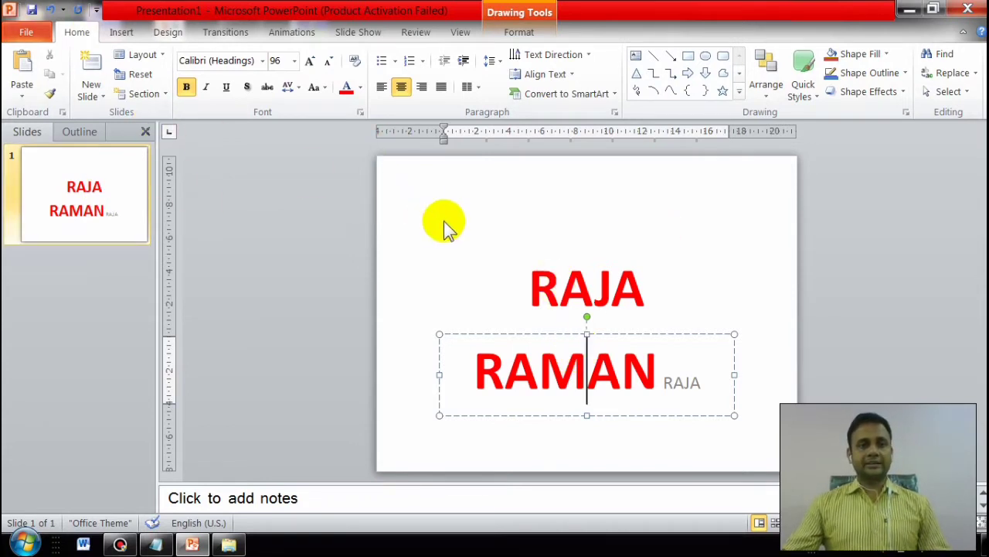
click(398, 205)
click(614, 267)
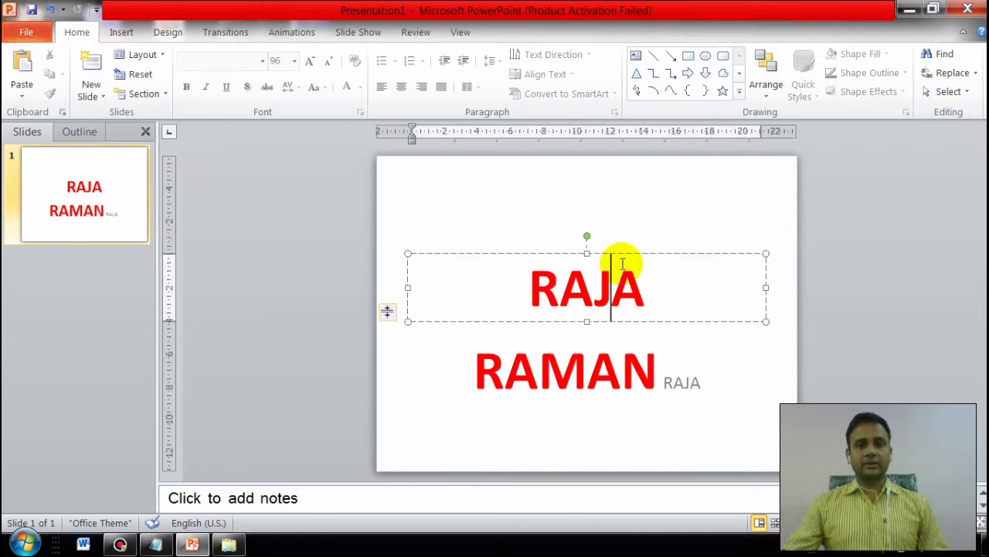
click(587, 372)
Step: Add a new blank second slide to the presentation
click(100, 91)
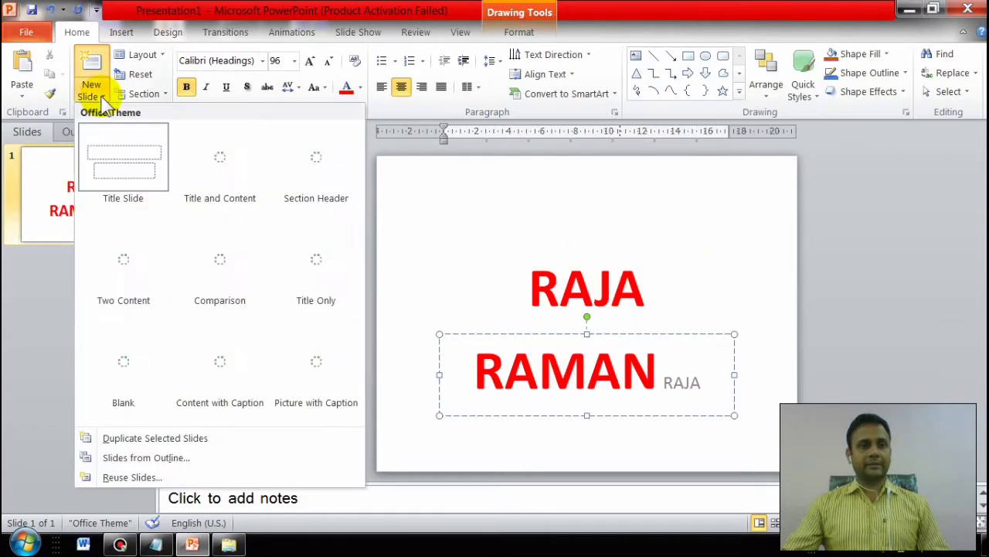
click(86, 307)
key(Return)
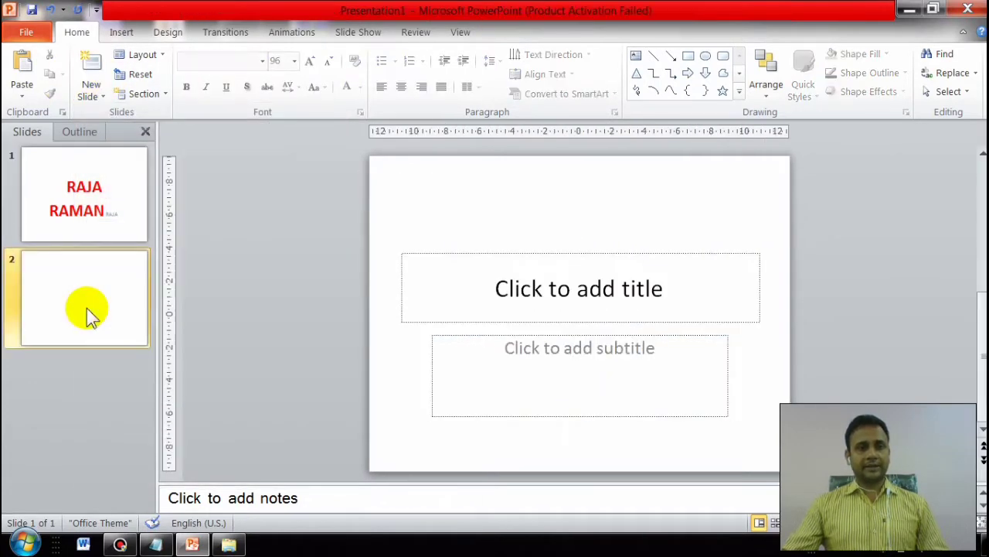
click(88, 170)
click(78, 317)
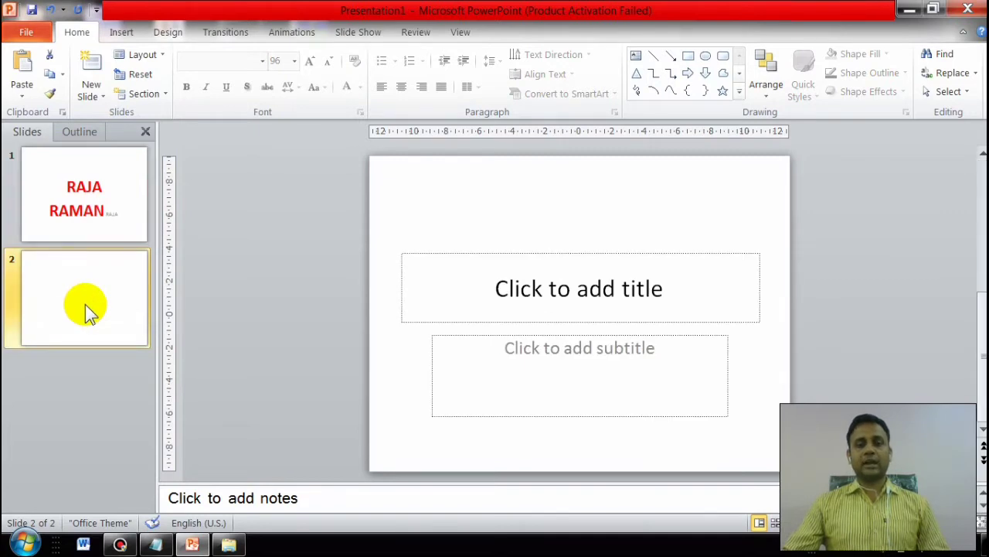
click(95, 181)
Step: Change slide 1 to read NEW SHAKTI over COMPUTER, then view slide 2
click(645, 278)
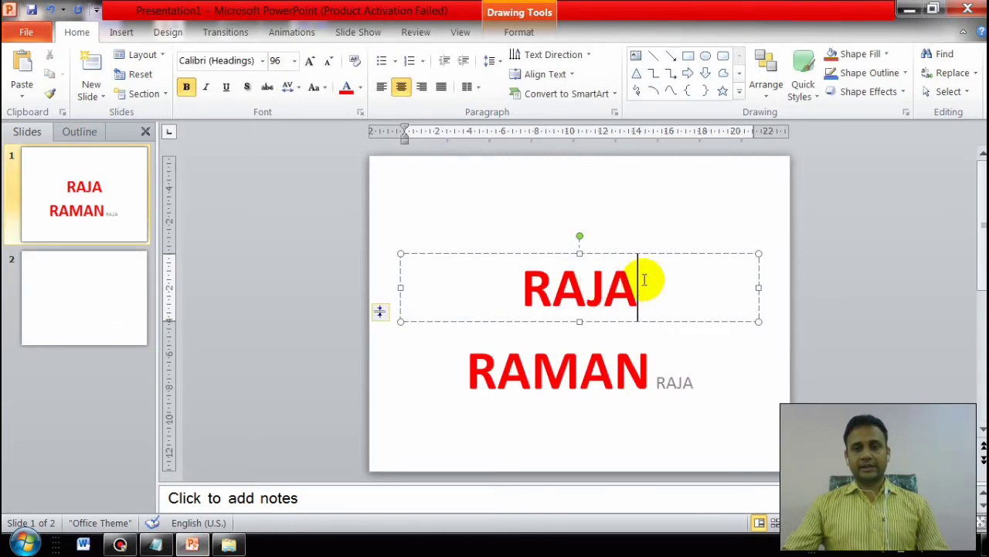
key(BackSpace)
key(BackSpace)
key(BackSpace)
key(BackSpace)
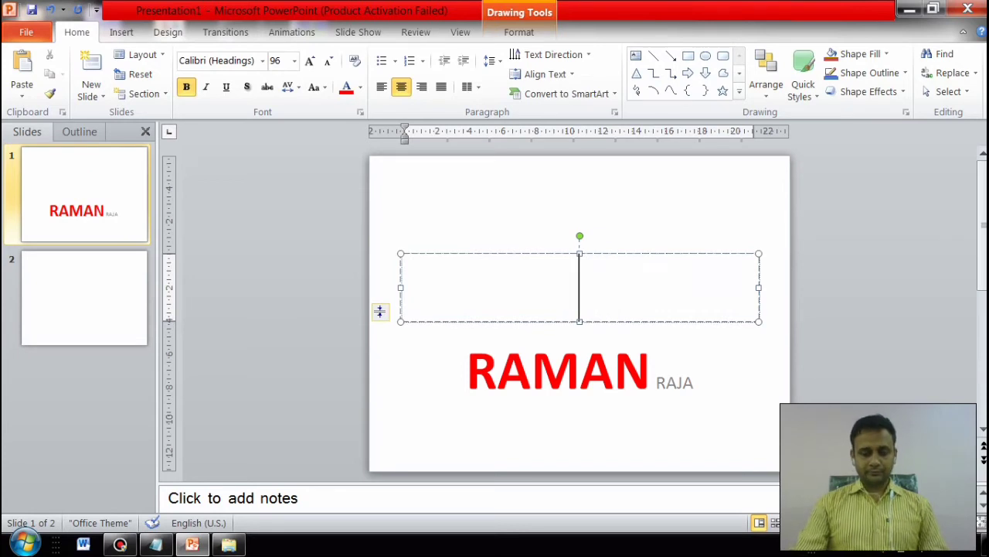
text(NEW )
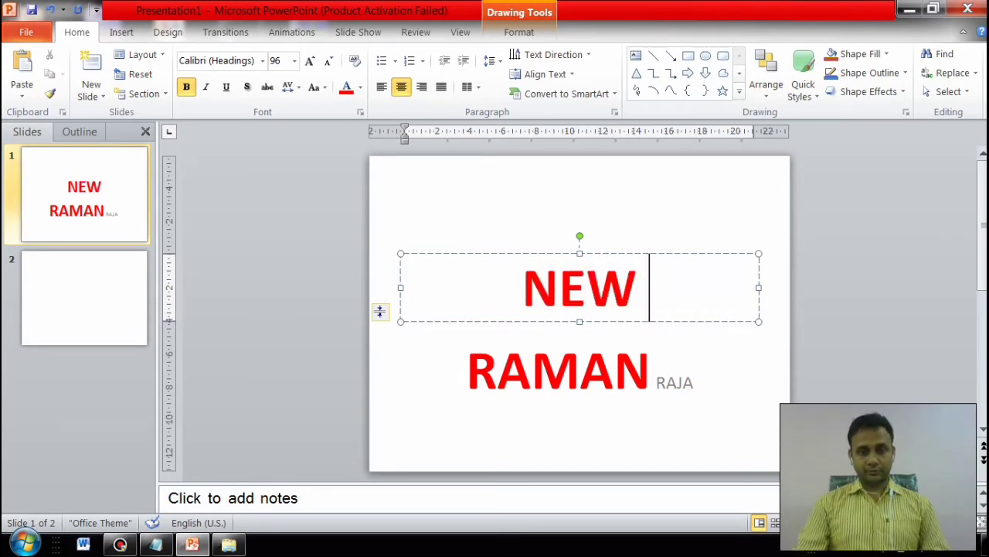
text(SHAKTI)
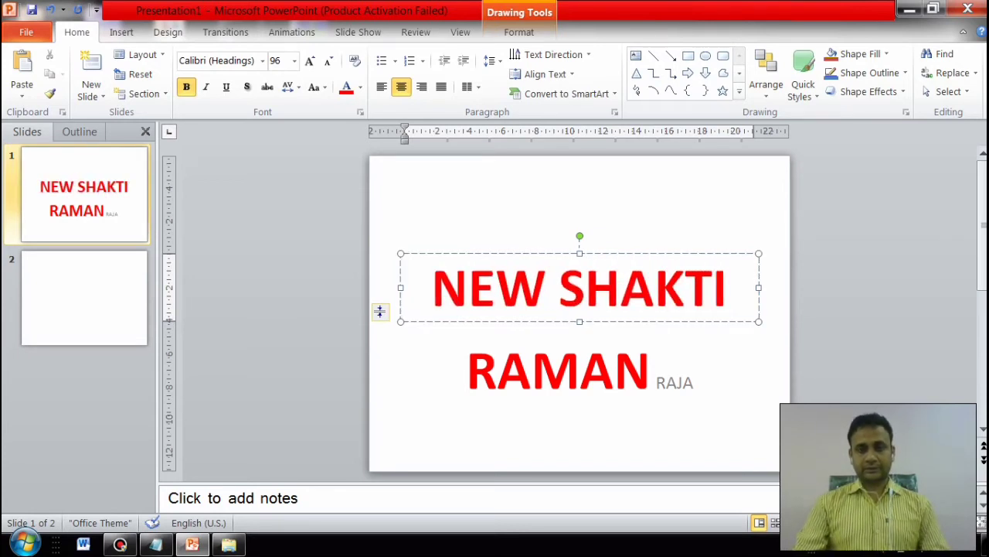
click(647, 371)
click(698, 375)
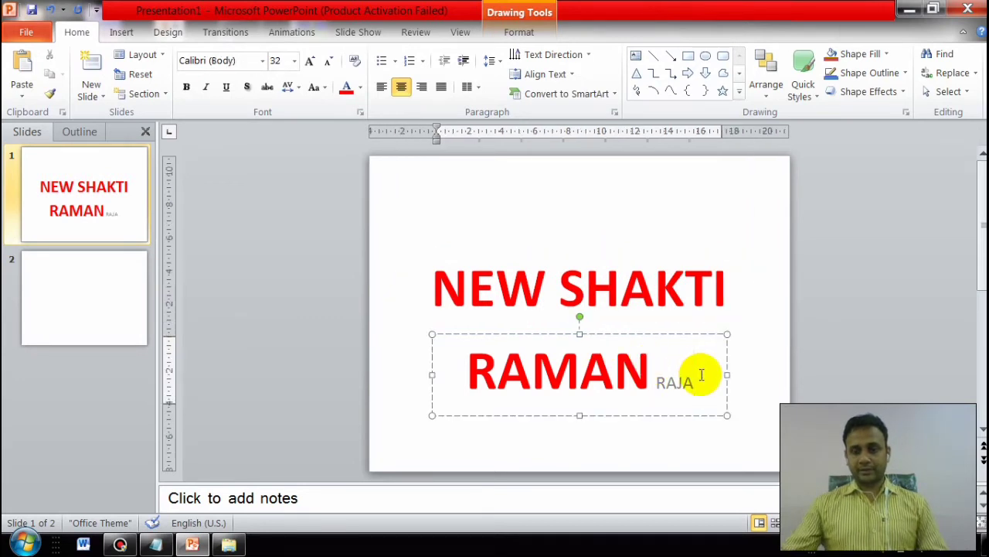
key(BackSpace)
key(BackSpace)
key(BackSpace)
key(BackSpace)
key(BackSpace)
key(BackSpace)
text(COM)
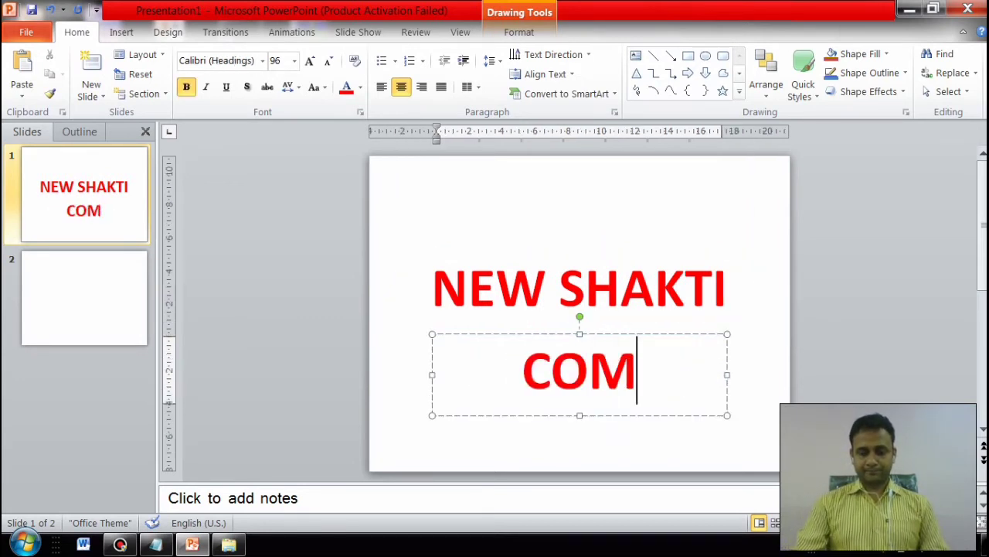
text(PUTER)
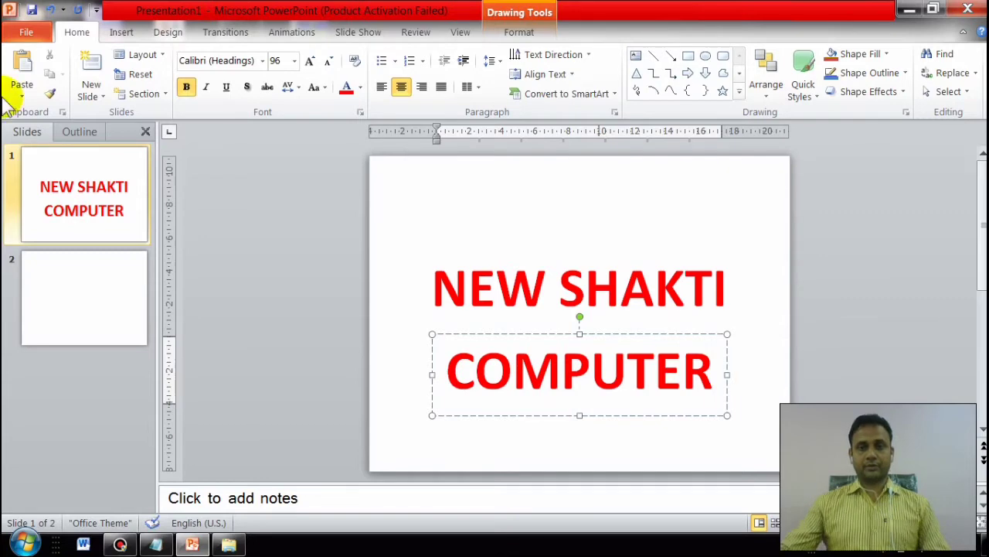
click(65, 284)
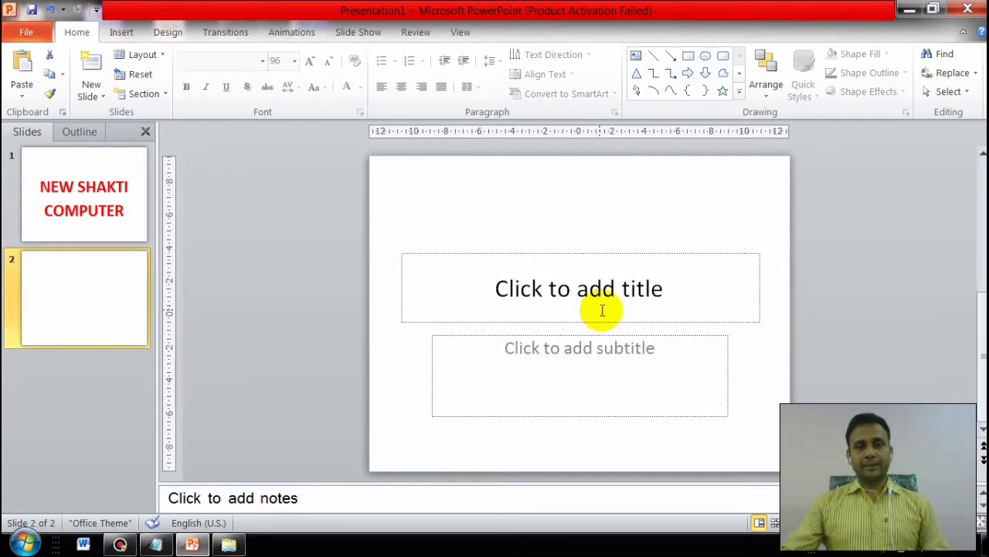
Step: Insert a third slide using the Comparison layout from the New Slide gallery
click(611, 305)
click(593, 343)
click(596, 280)
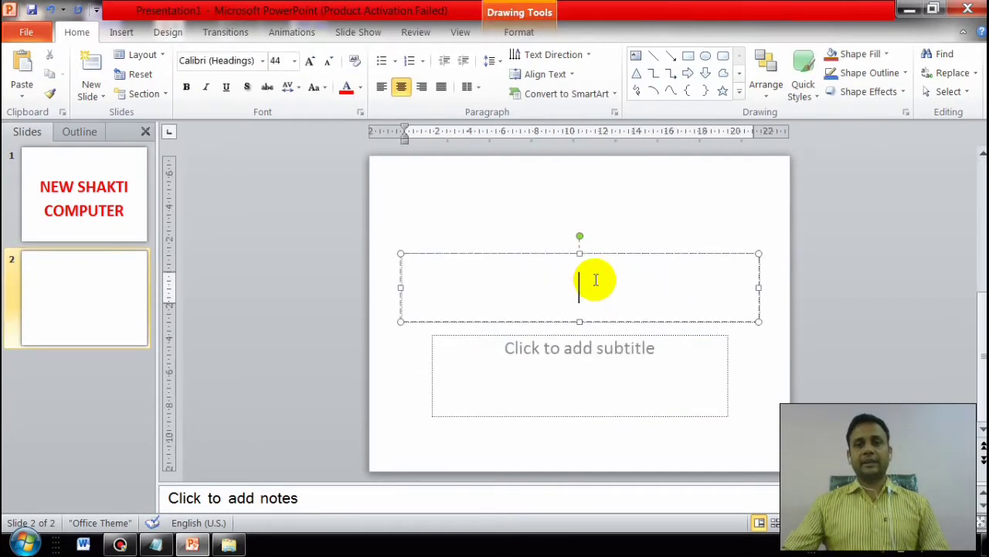
click(605, 332)
click(592, 325)
click(593, 320)
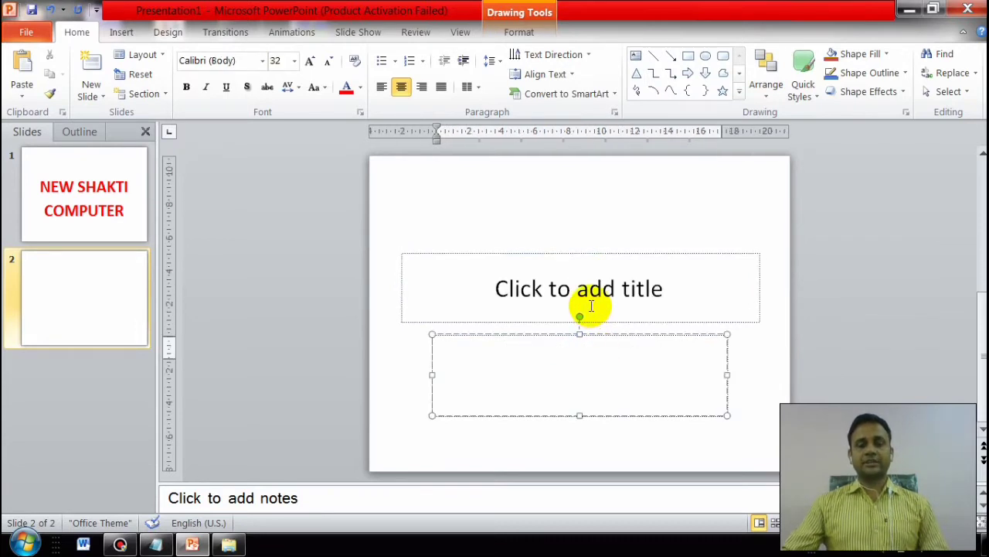
click(99, 94)
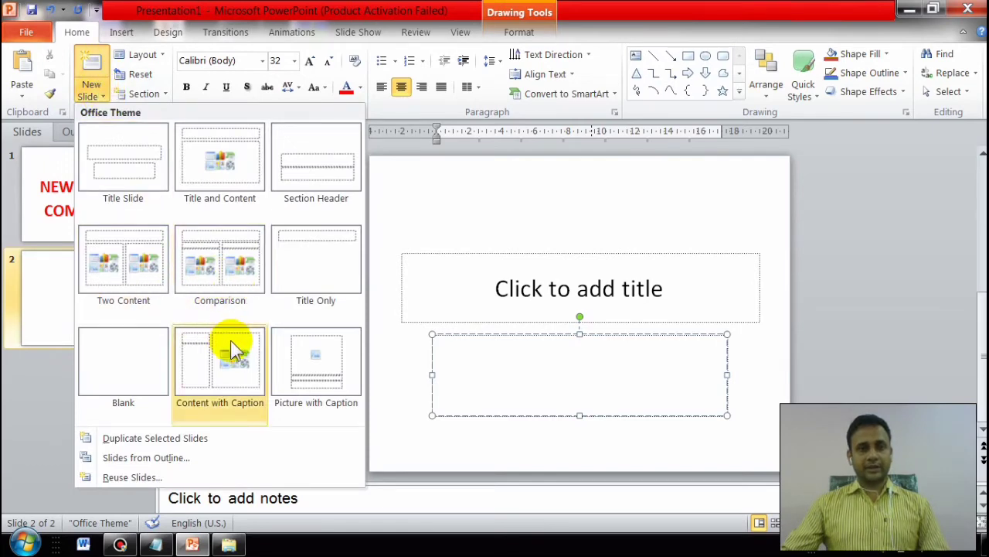
click(220, 267)
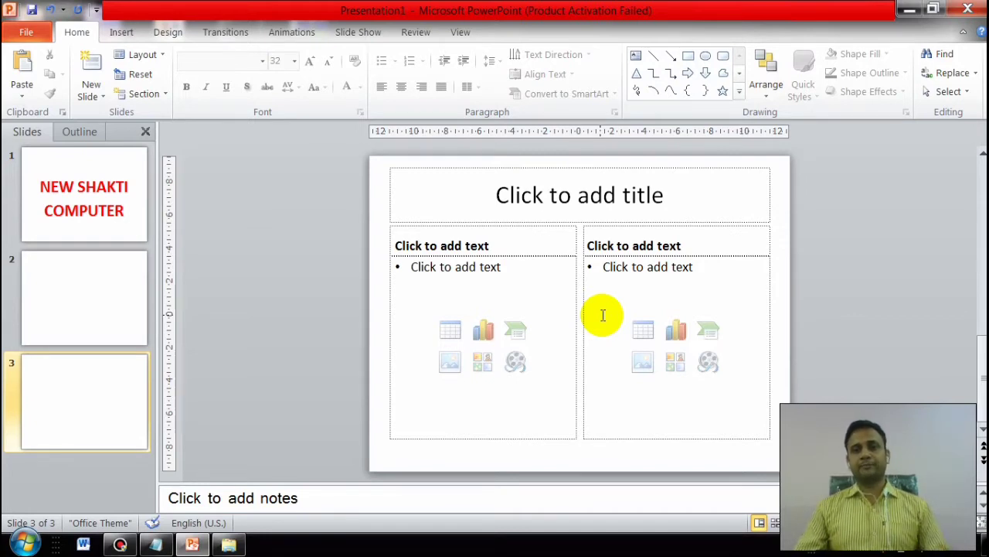
Step: Title slide 3 MEMORY with column headings INTERNAL and EXTERNAL
click(602, 196)
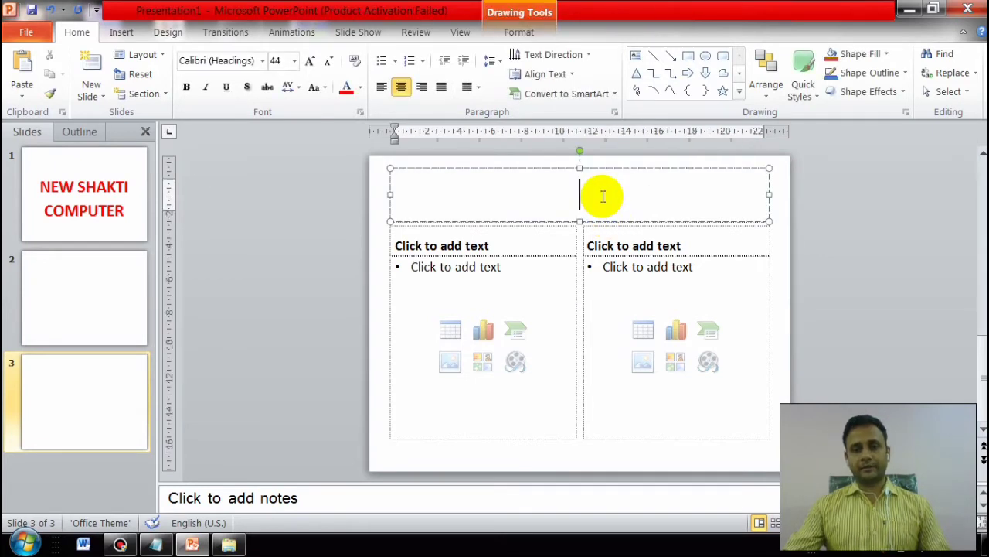
text(c)
key(BackSpace)
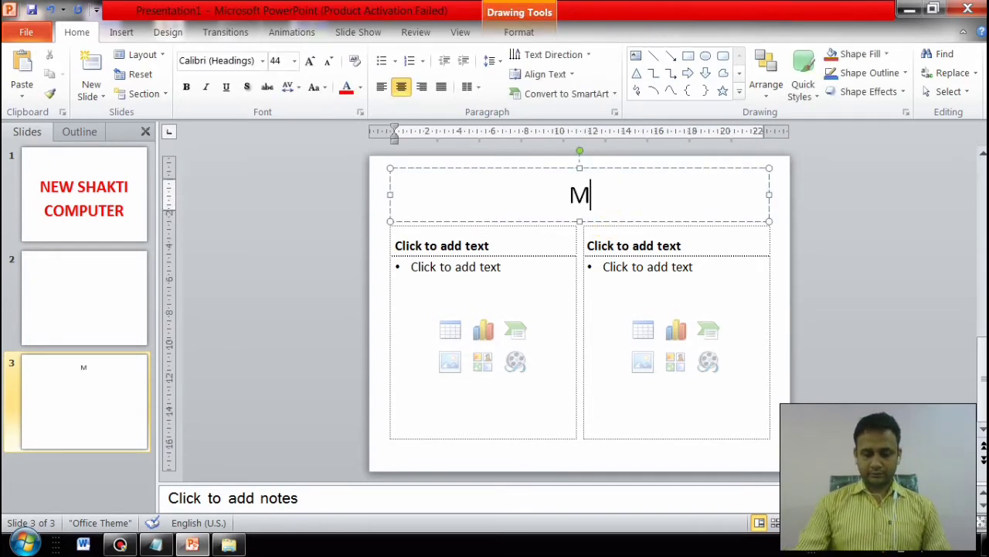
text(EM)
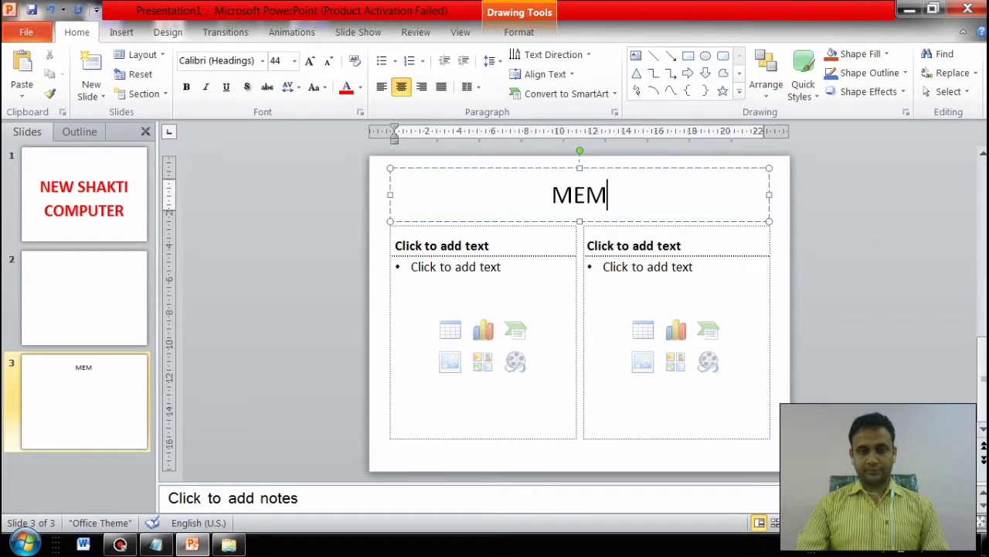
text(ORU)
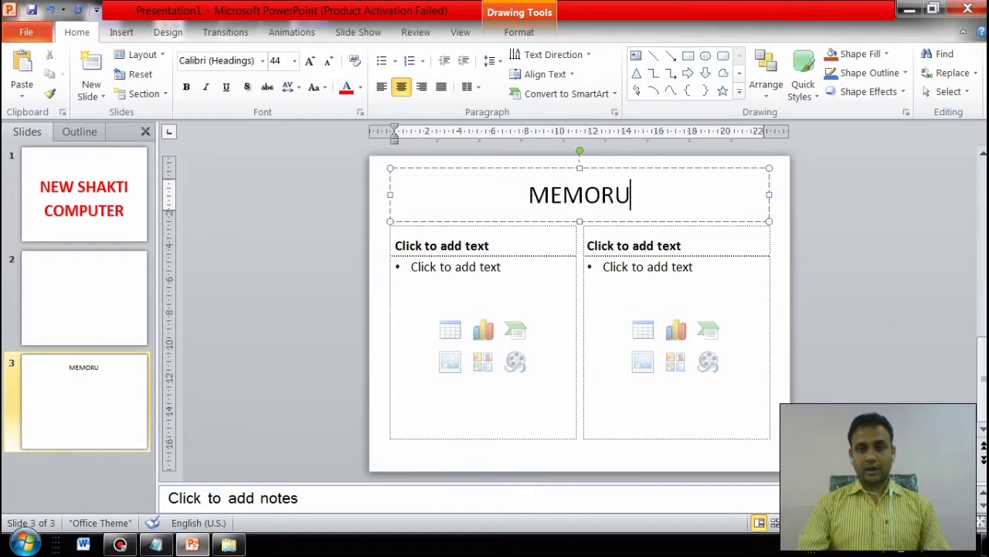
key(BackSpace)
text(Y)
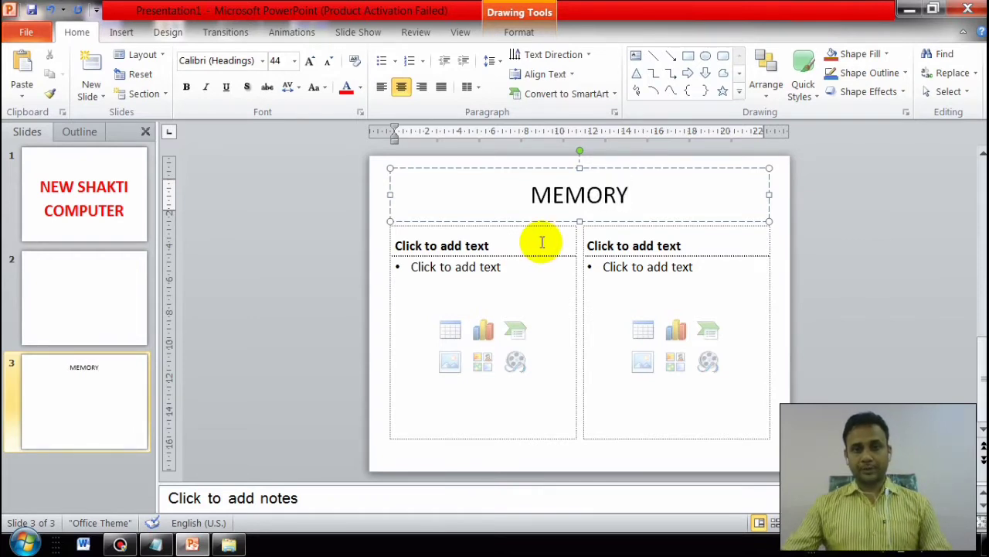
click(541, 243)
text(INTERNAL)
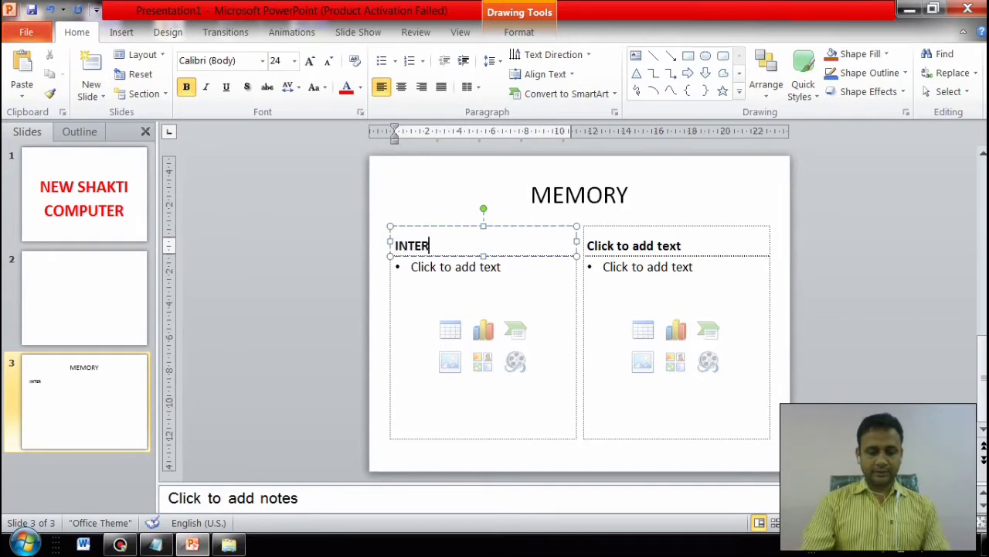
click(660, 248)
text(EXTERNAL)
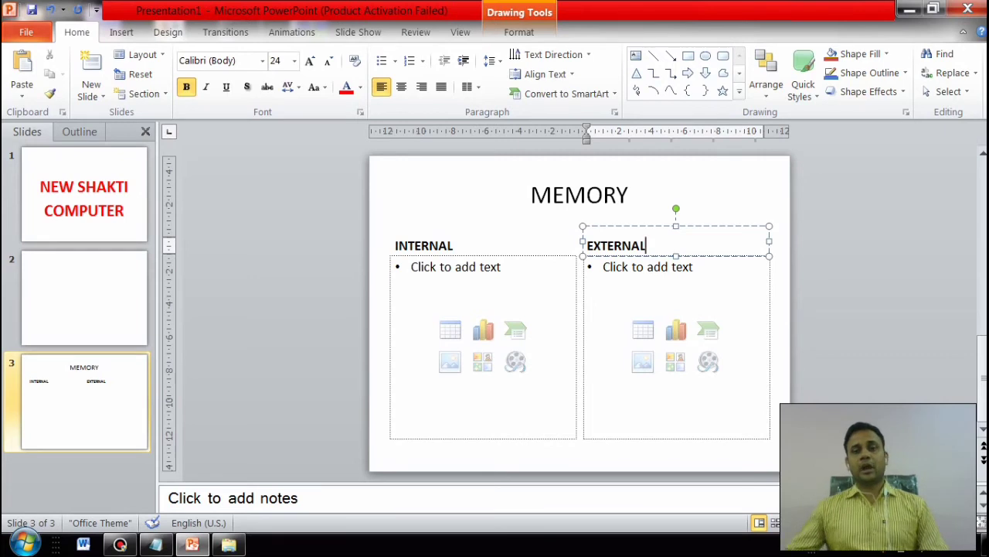
Step: List RAM, ROM under INTERNAL and HARDDISK, FLOPPY DISK, CD, DVD under EXTERNAL
click(474, 279)
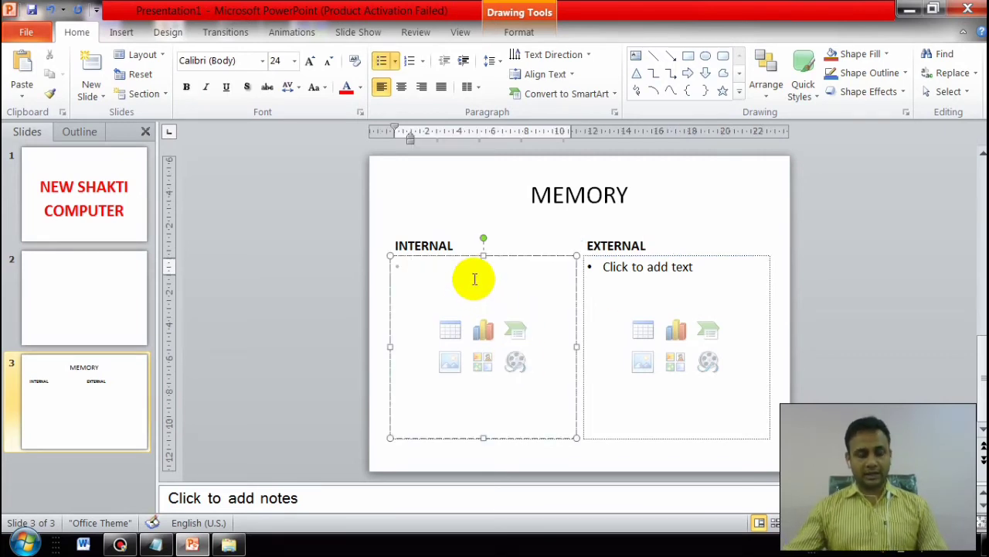
text(rea)
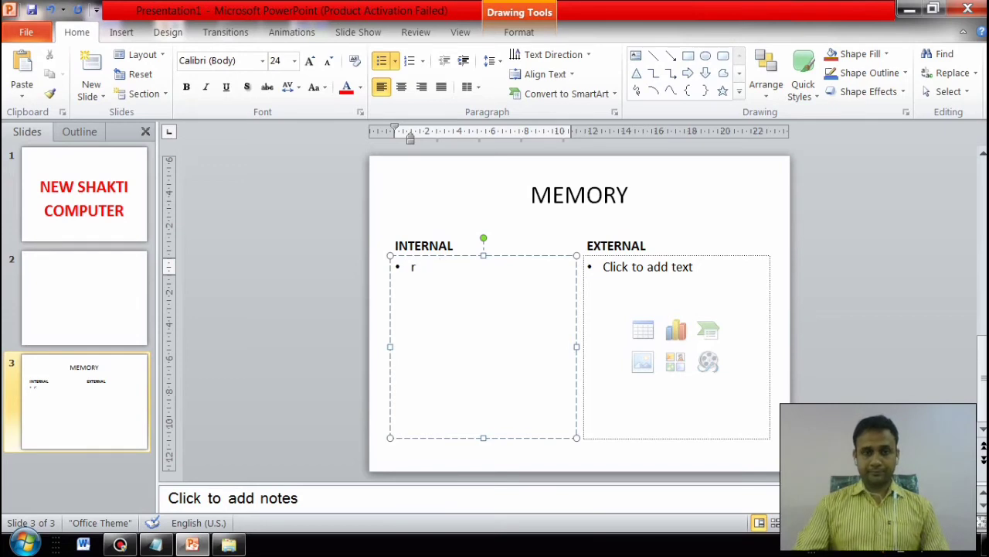
key(BackSpace)
text(RAM)
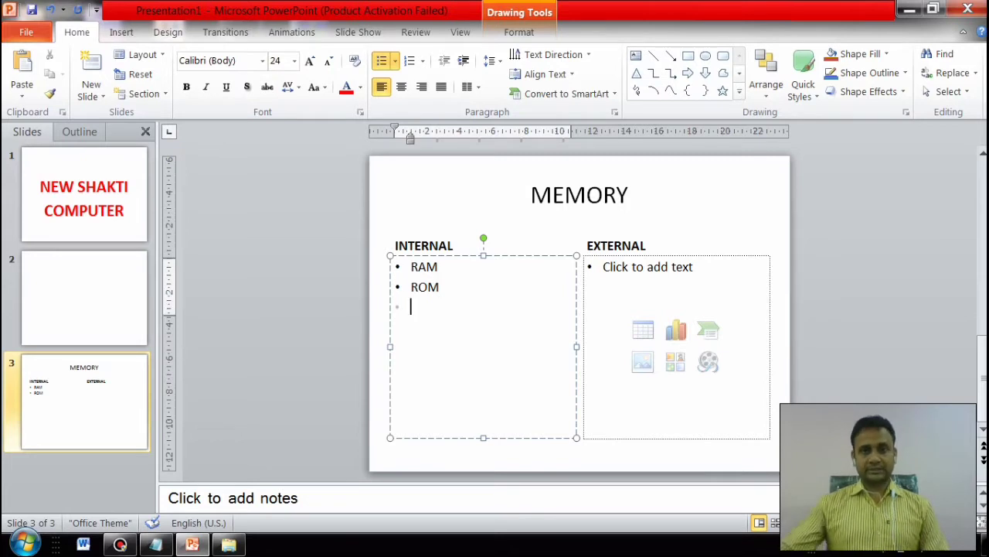
click(628, 266)
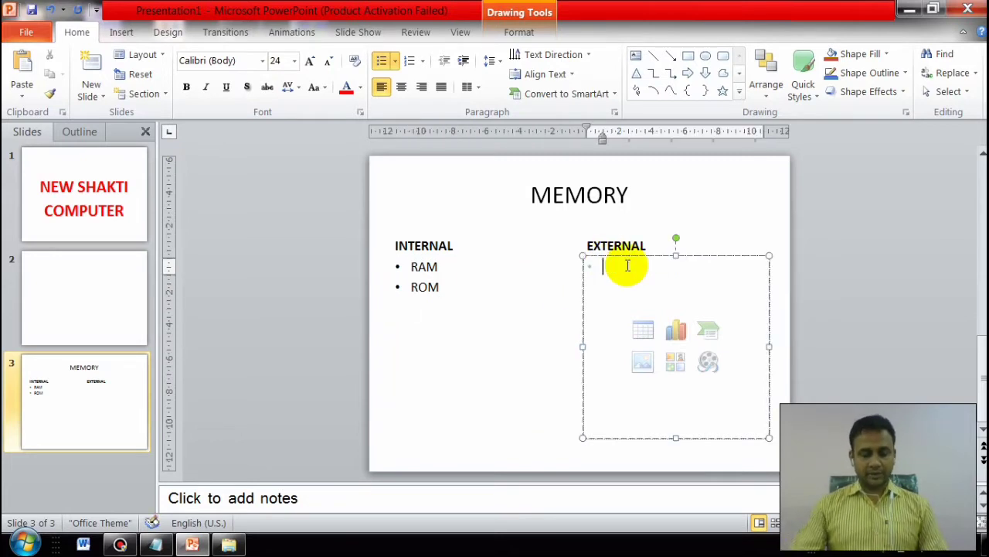
text(HARD)
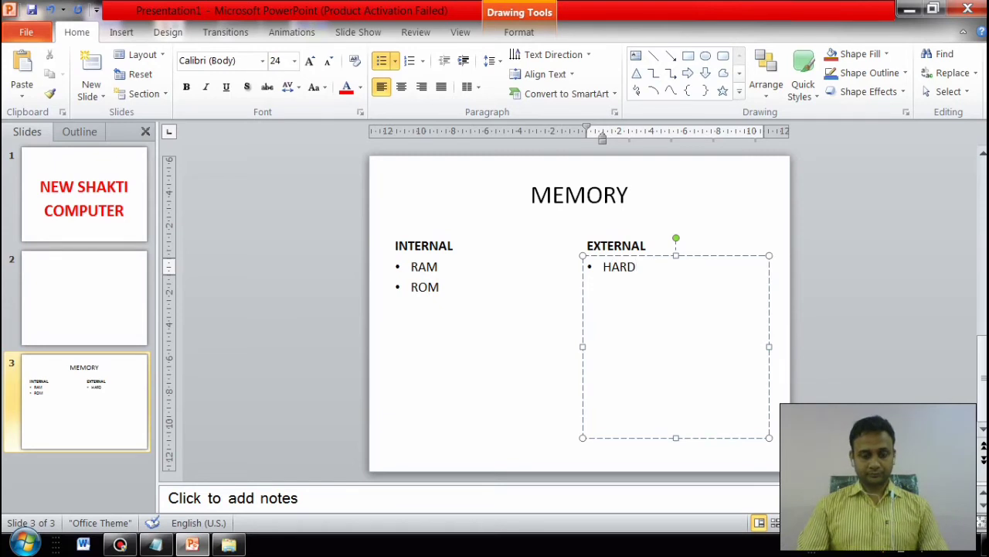
text(DISK )
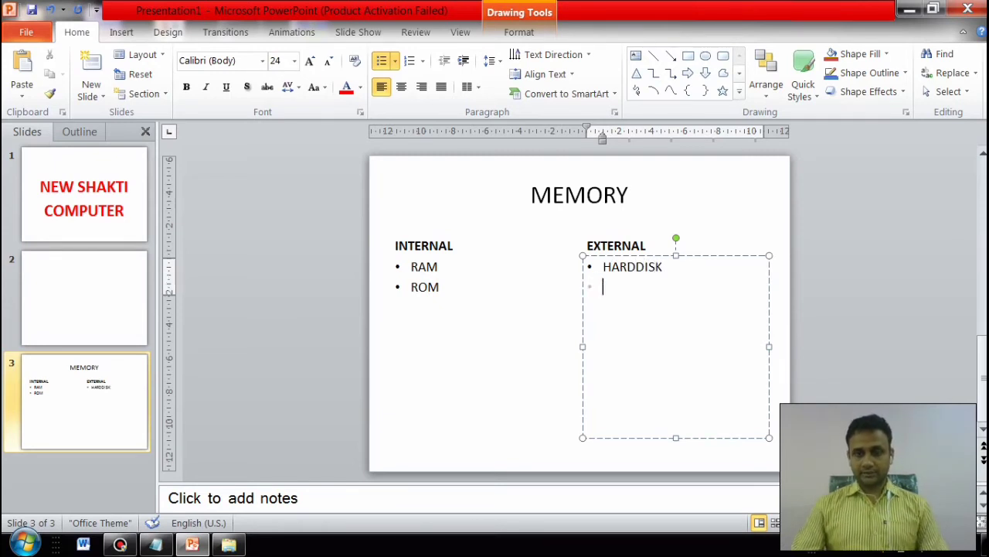
text(F)
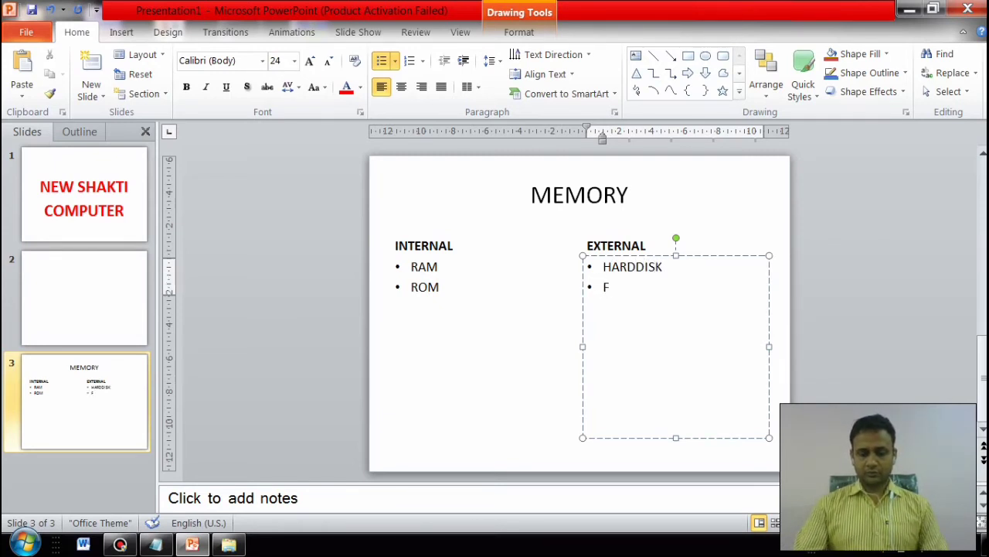
text(LOOP)
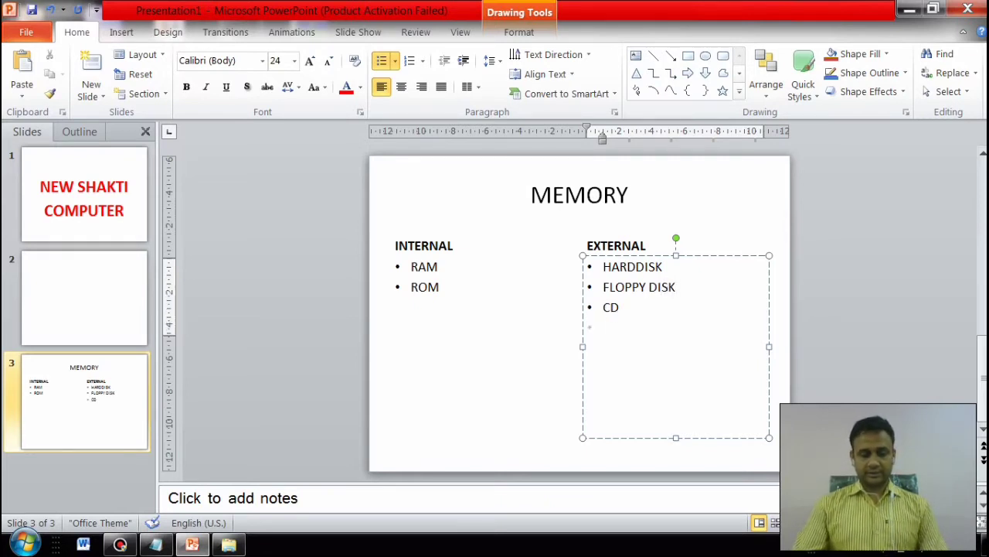
text(DVD)
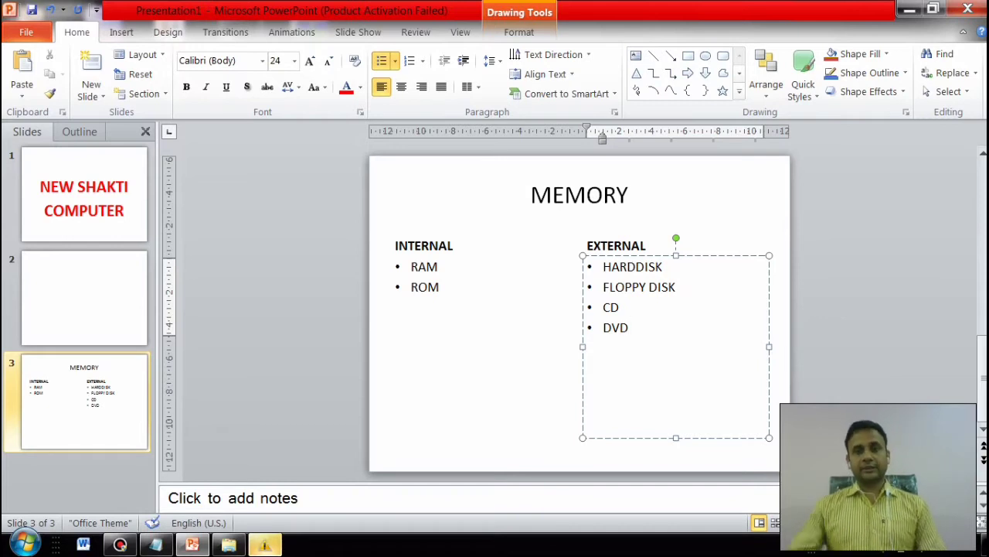
click(515, 380)
Step: Apply the Title and Content layout to the blank slide 2
click(678, 197)
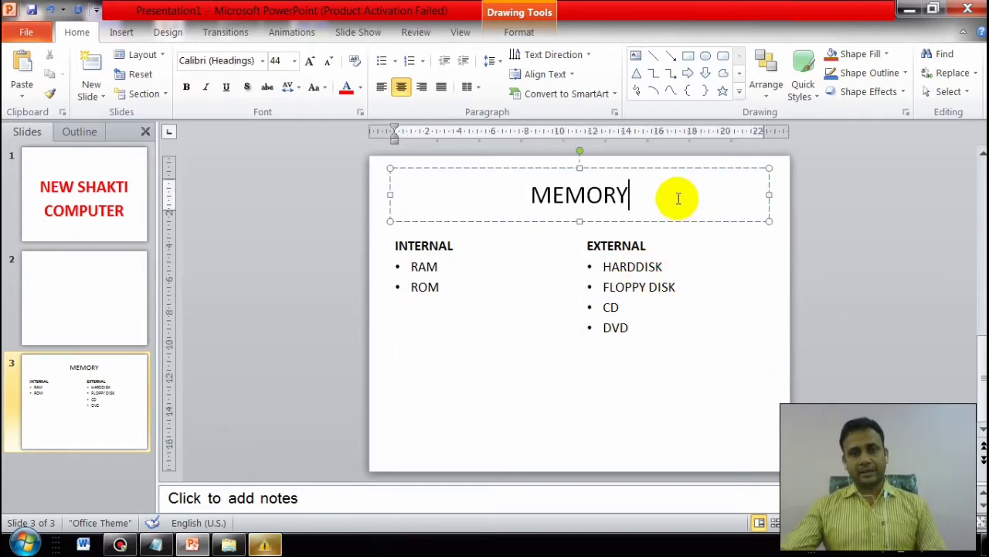
click(99, 290)
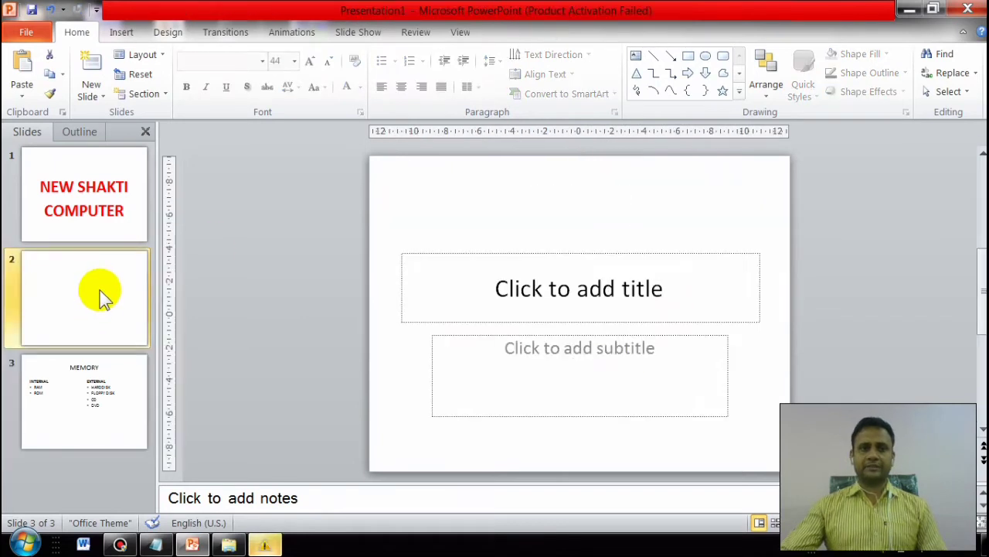
click(84, 192)
click(63, 303)
click(62, 392)
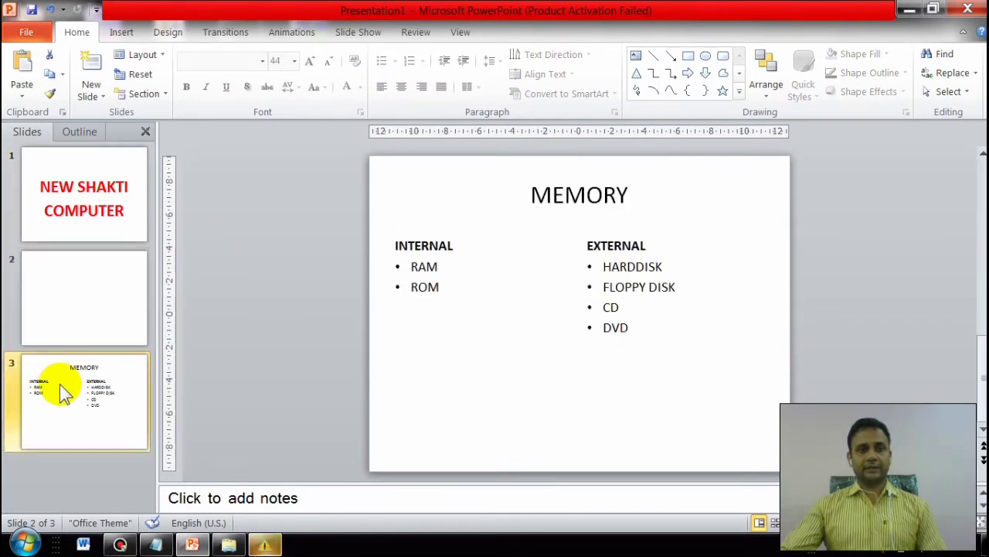
click(112, 266)
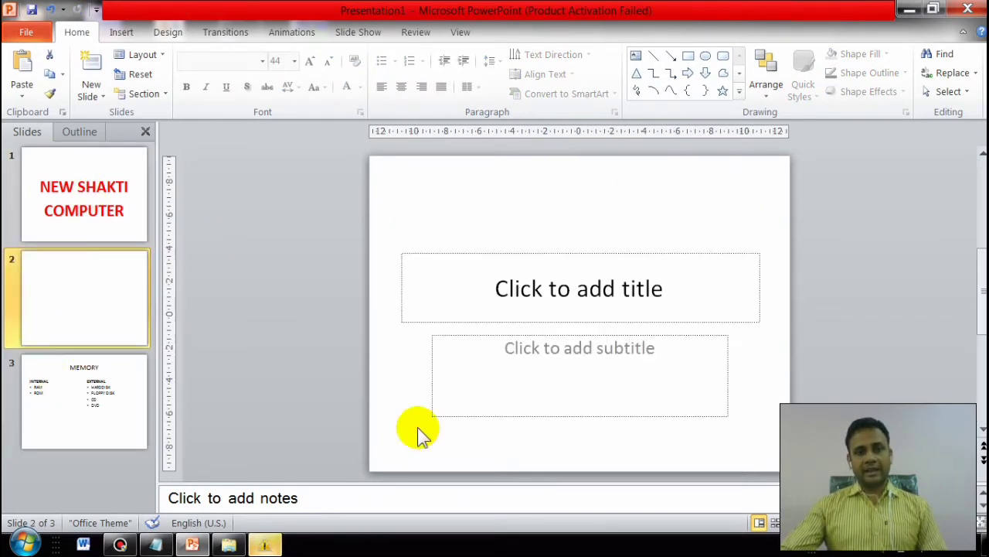
click(545, 278)
click(541, 340)
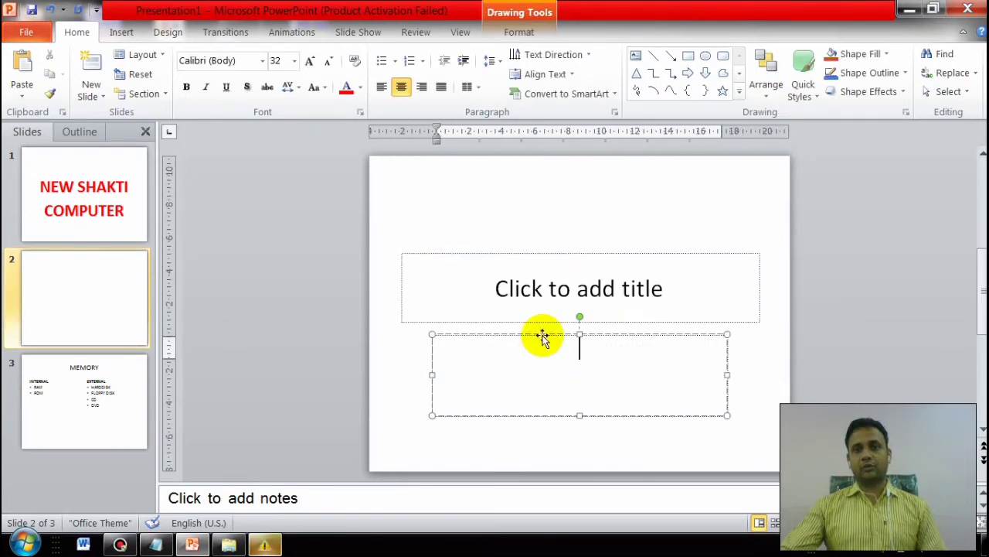
click(104, 308)
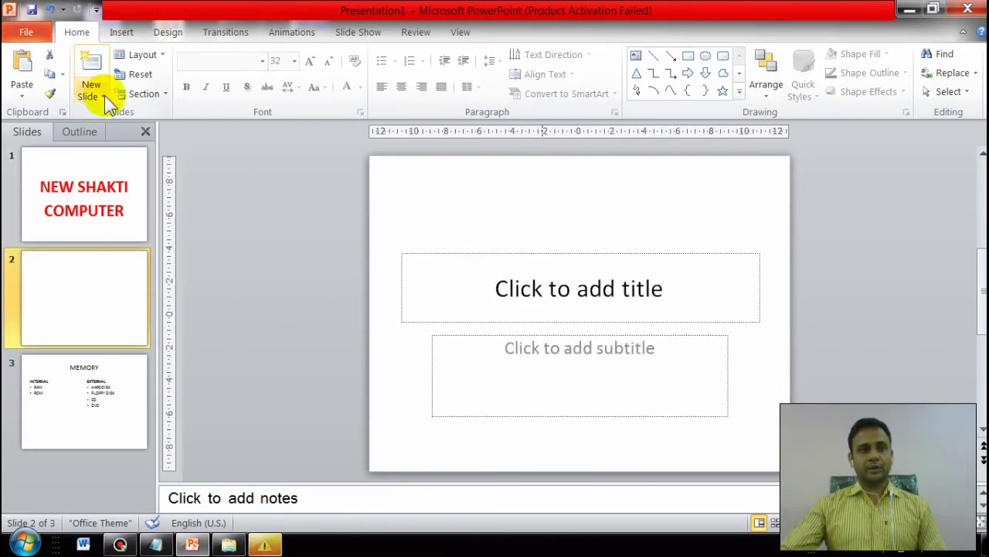
click(163, 54)
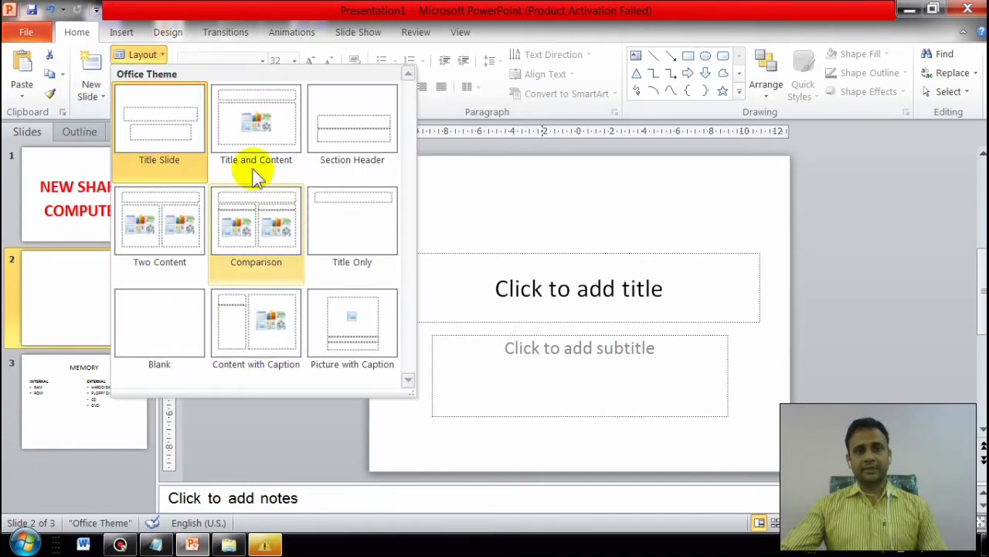
click(255, 124)
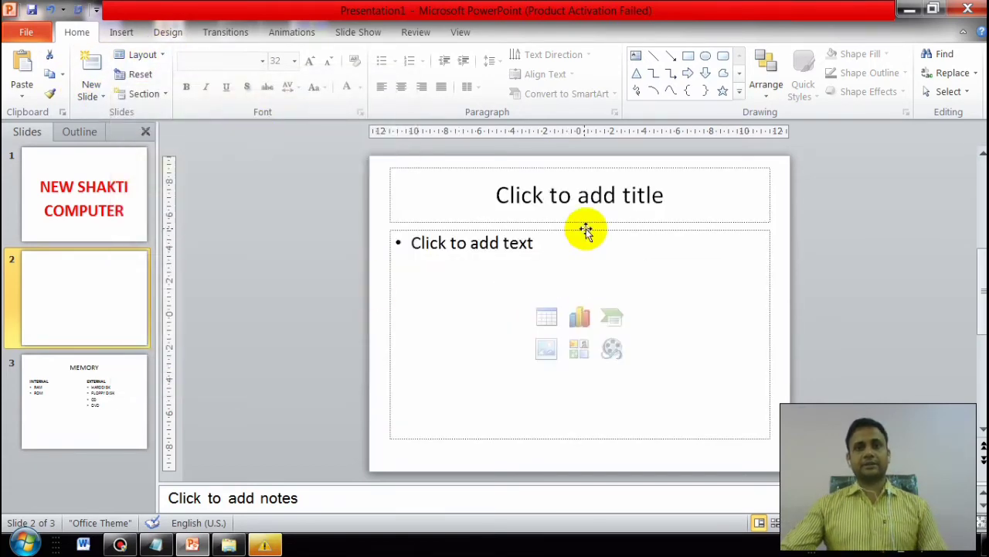
click(603, 198)
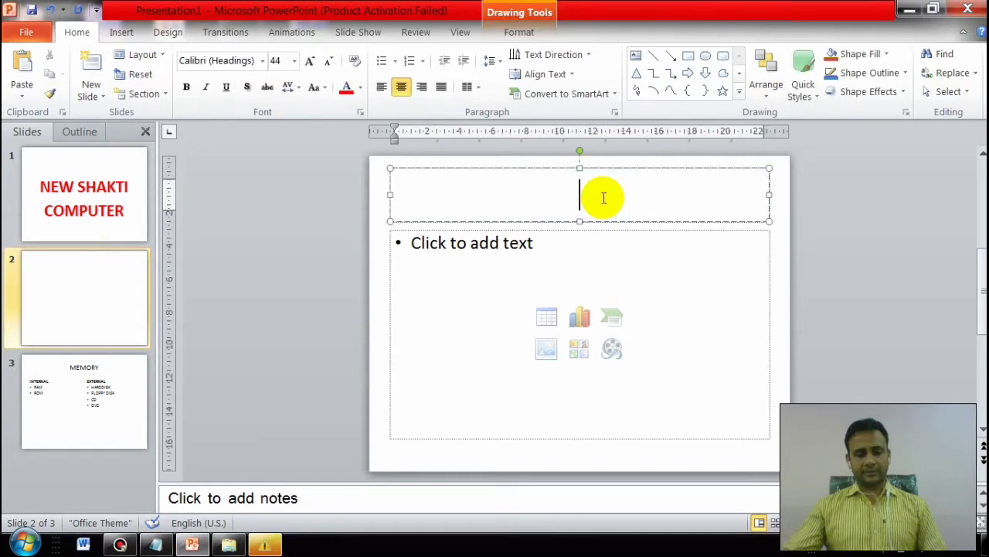
Step: Title slide 2 'computer' and fill its body with =lorem() sample paragraphs
text(compu)
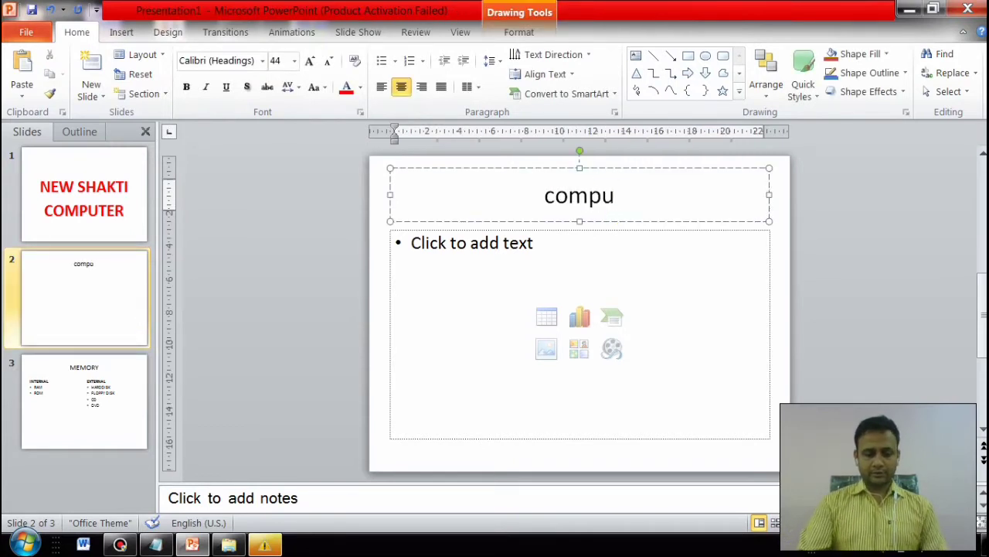
text(ter)
click(437, 247)
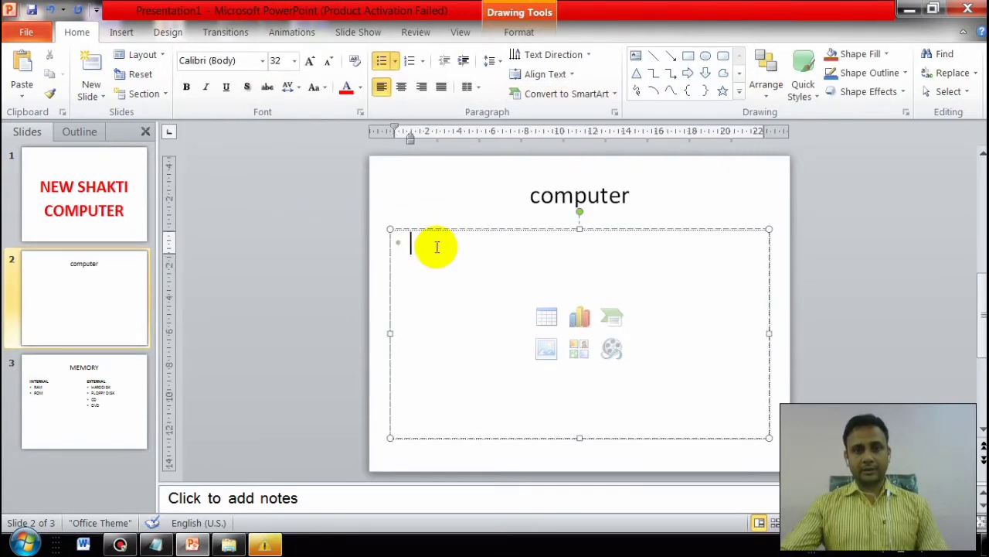
text(=)
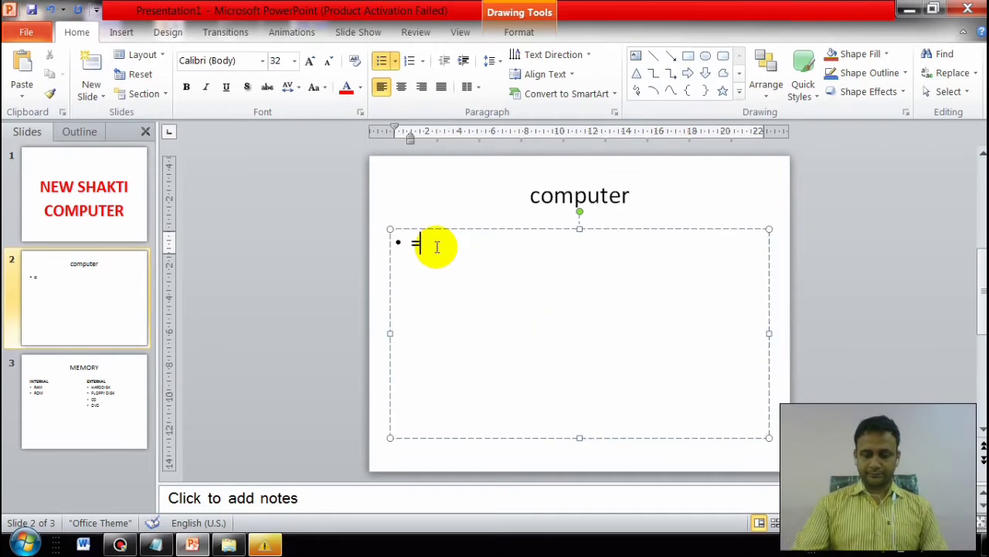
text(lorem()
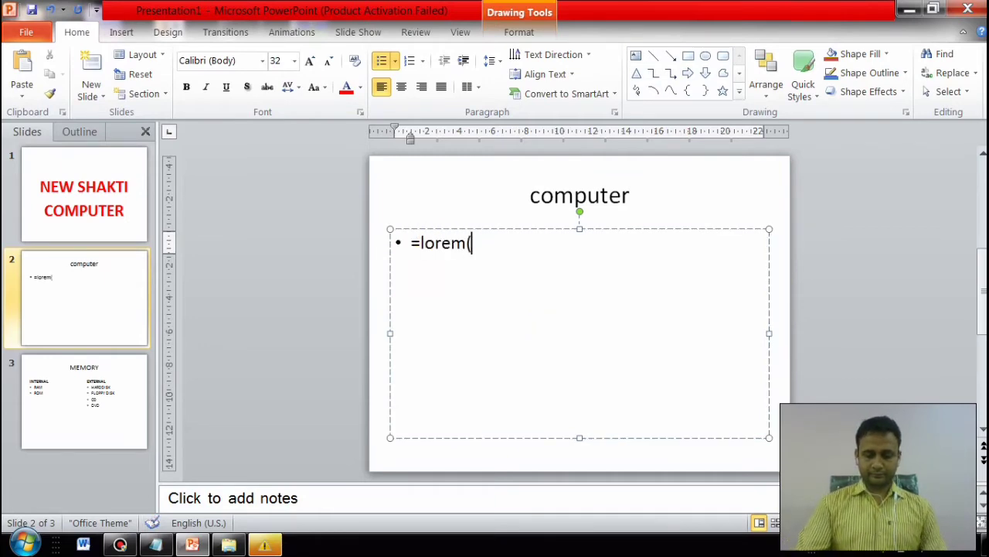
key(Return)
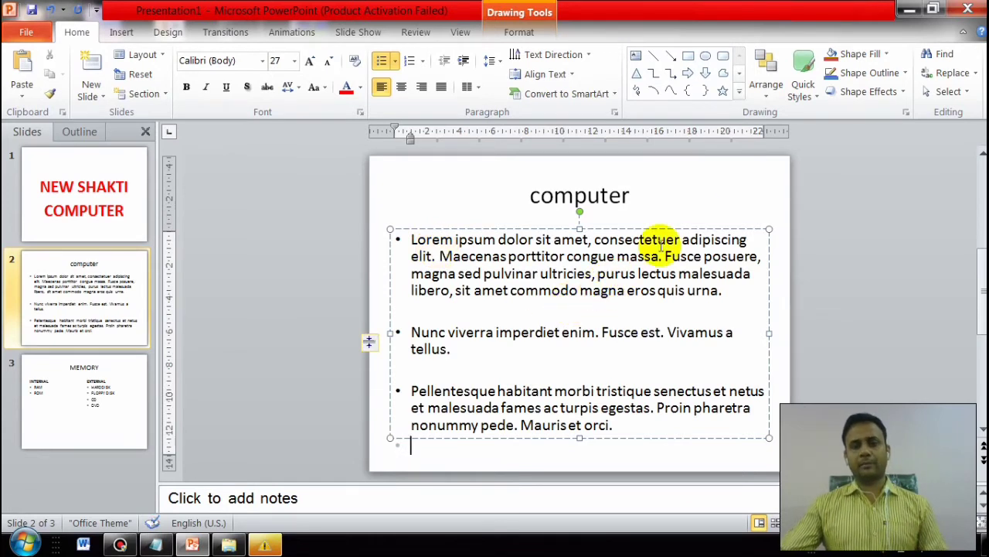
click(746, 191)
click(773, 251)
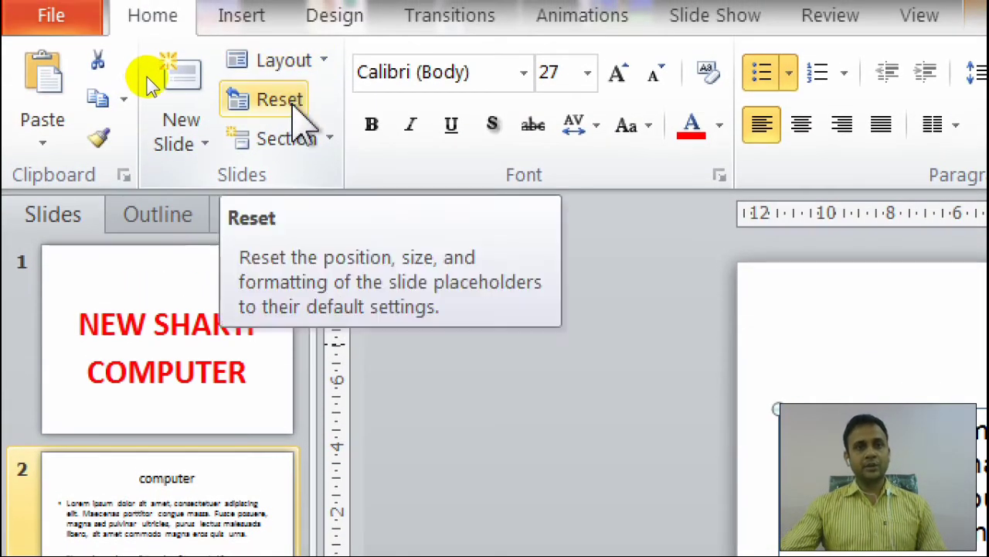
Step: Add a fourth Comparison-layout slide with 'ddd' as its left column heading
click(295, 107)
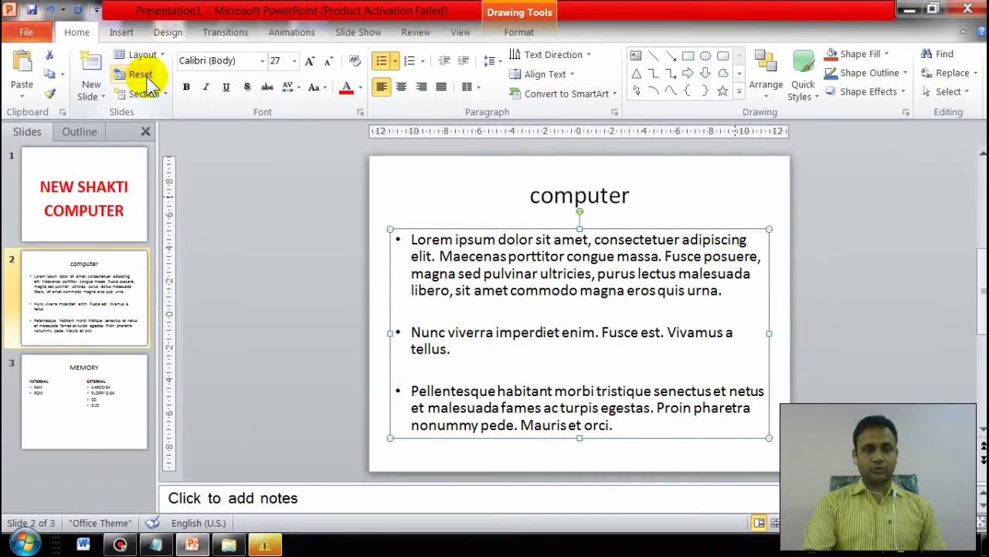
click(89, 402)
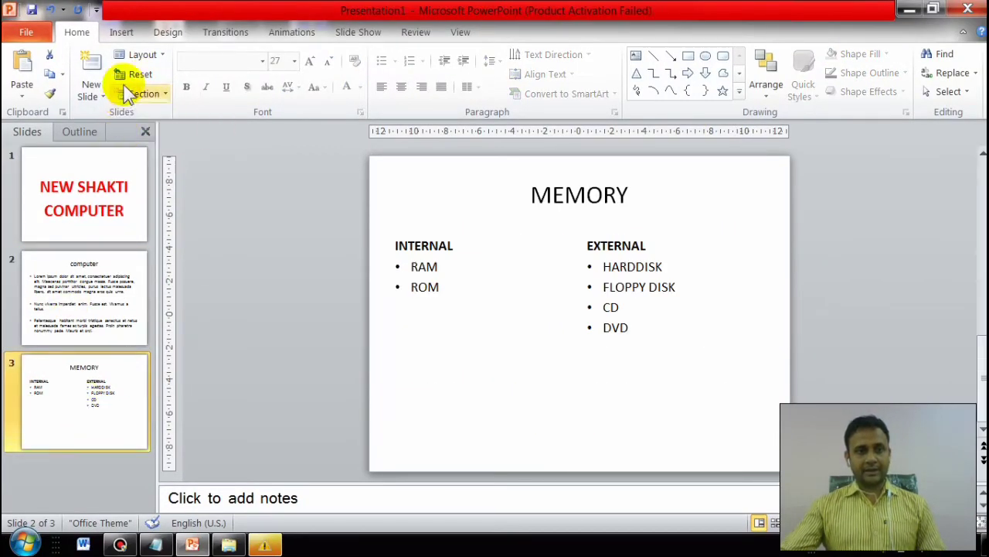
click(89, 63)
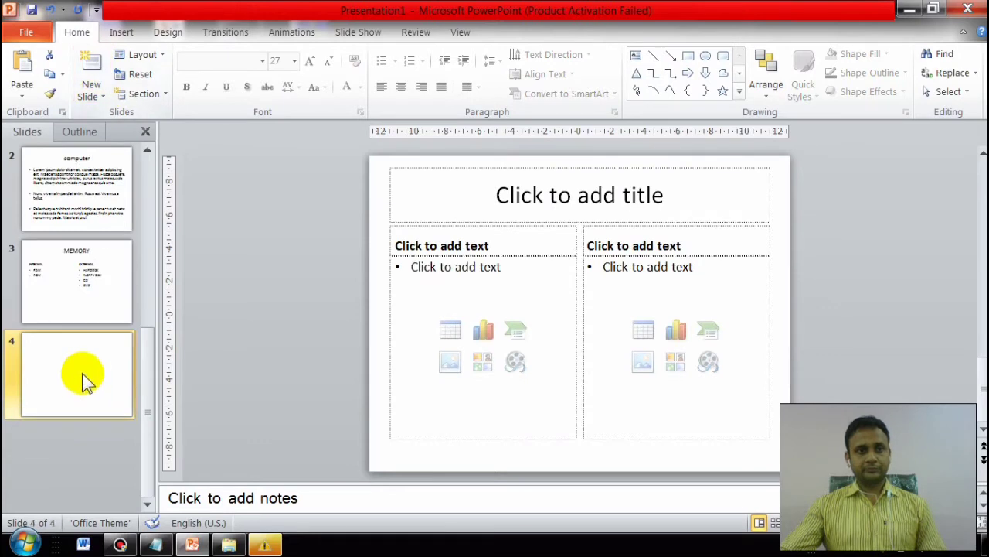
click(483, 245)
text(ddd)
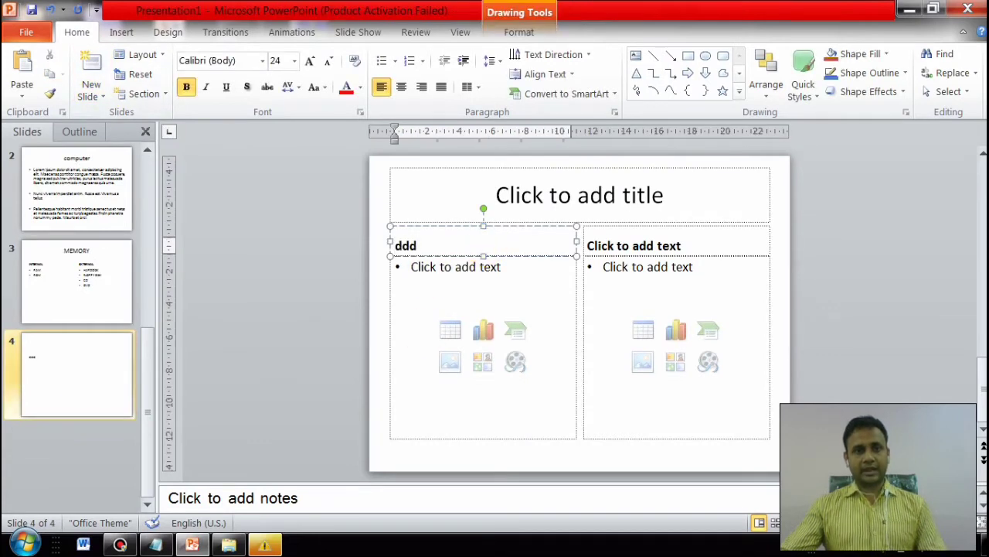
click(150, 72)
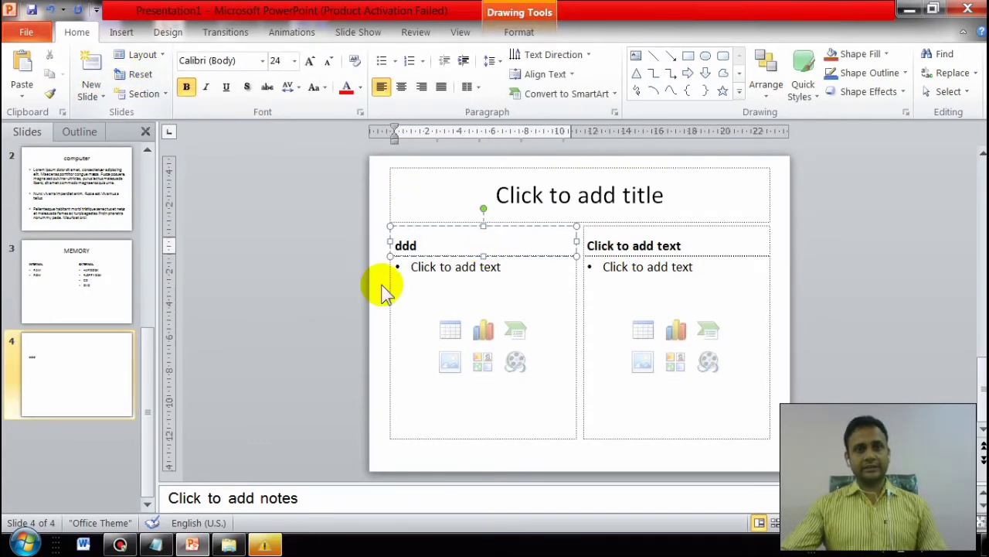
click(519, 287)
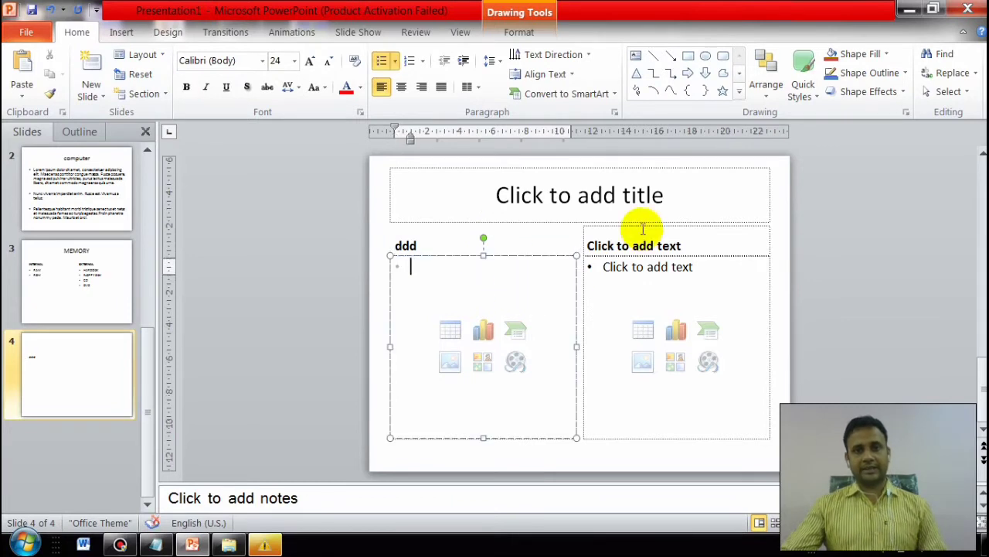
click(642, 232)
key(Escape)
key(Escape)
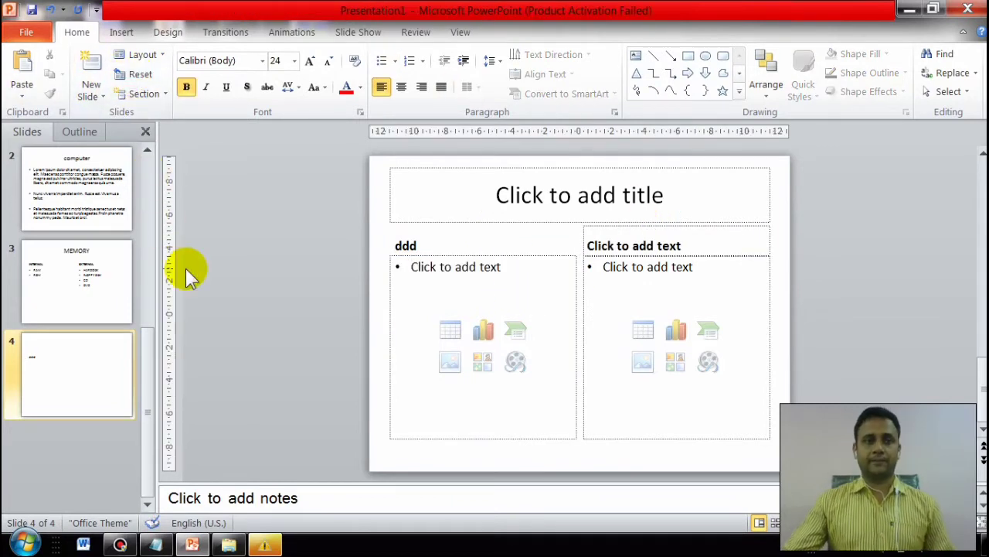
Step: Browse back and forth through the four slide thumbnails, ending on slide 4
click(44, 207)
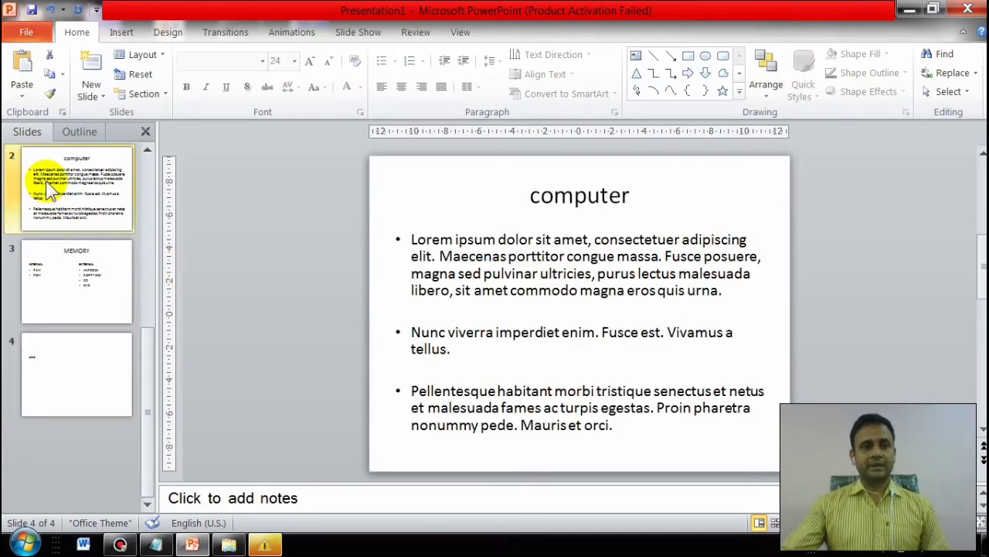
click(73, 310)
click(75, 378)
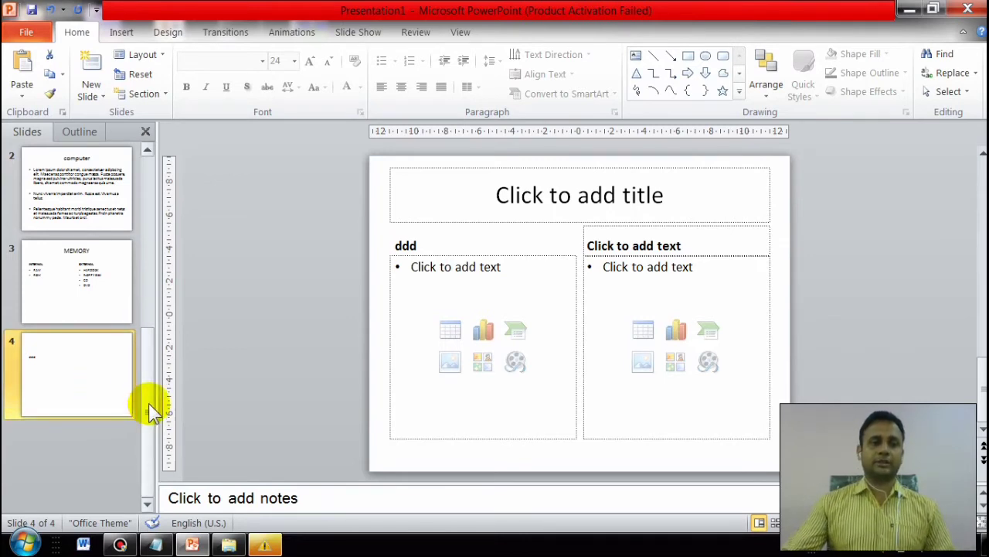
click(151, 306)
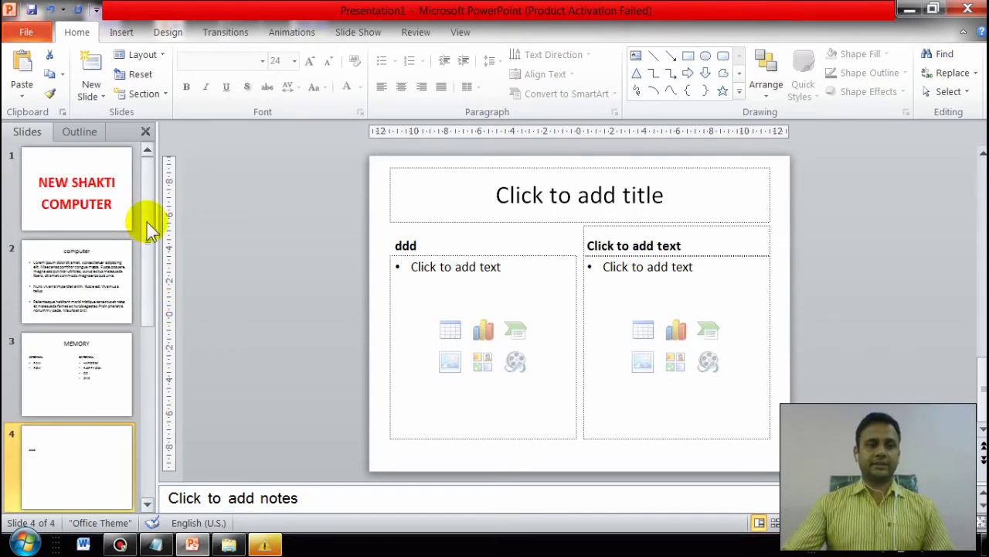
click(46, 284)
click(39, 198)
click(60, 278)
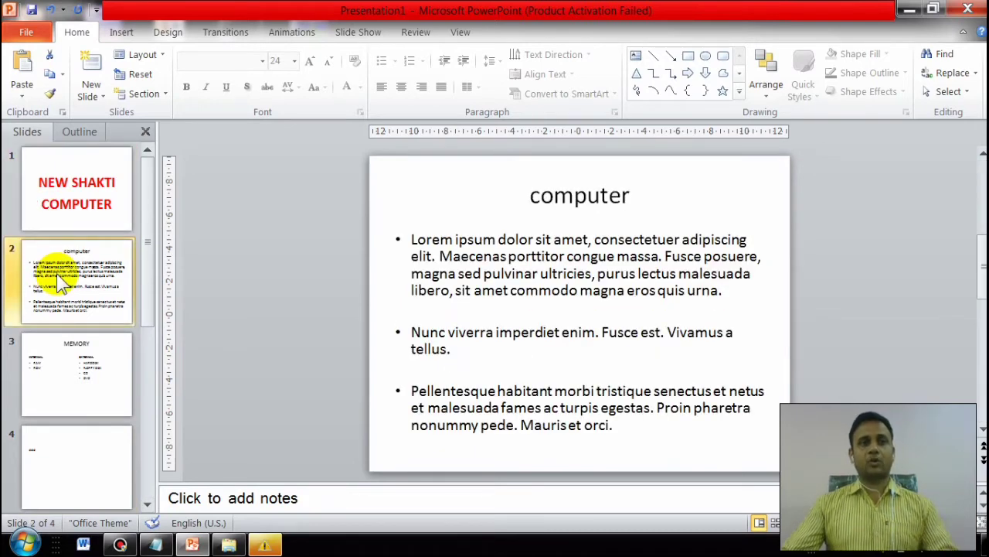
click(84, 181)
click(84, 304)
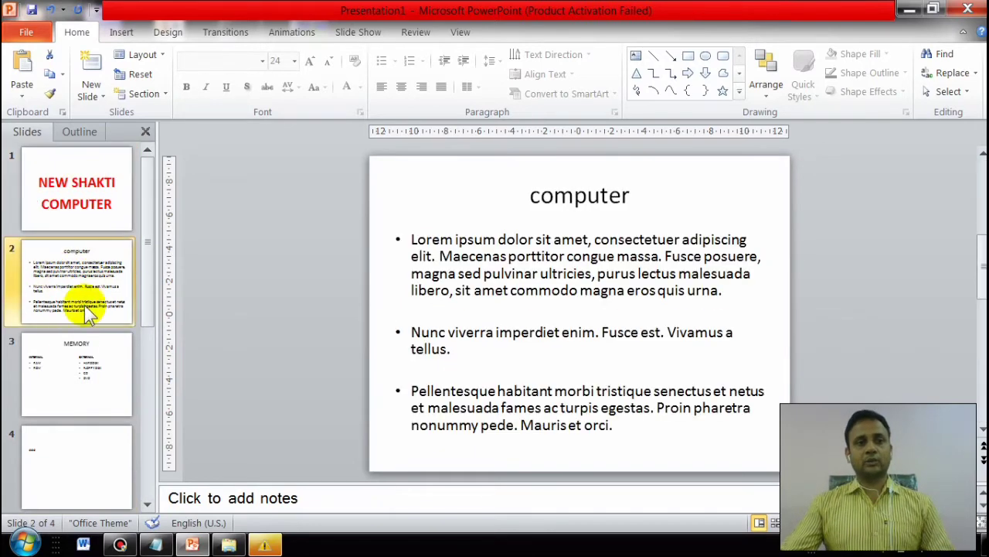
click(58, 384)
click(62, 458)
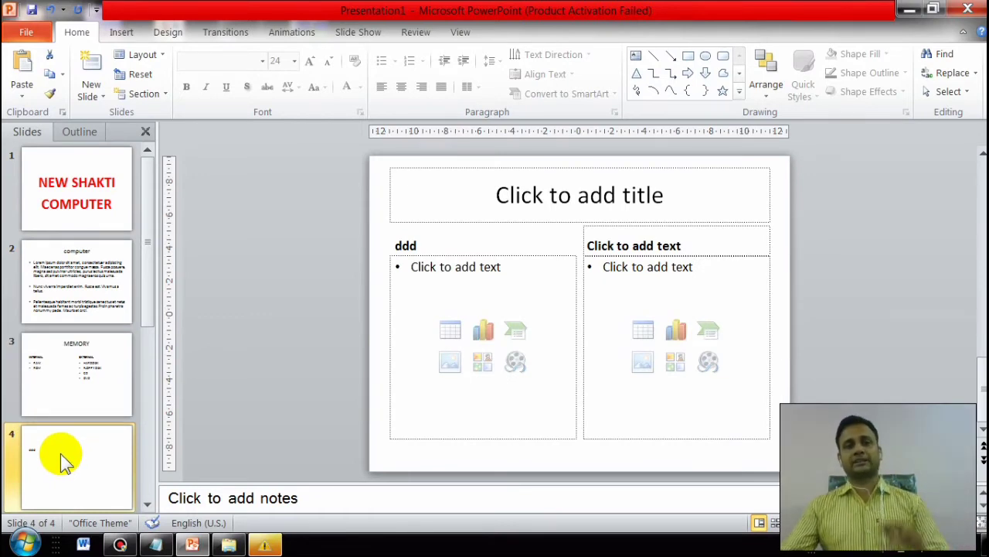
Step: Open and close the Section options, then return to slide 1 and edit its NEW SHAKTI title
click(160, 94)
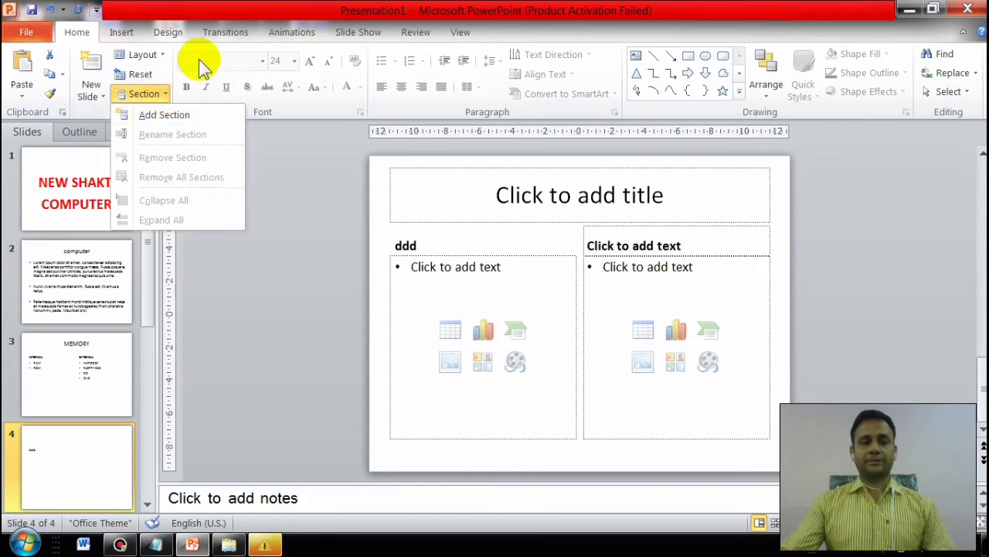
click(259, 369)
click(116, 190)
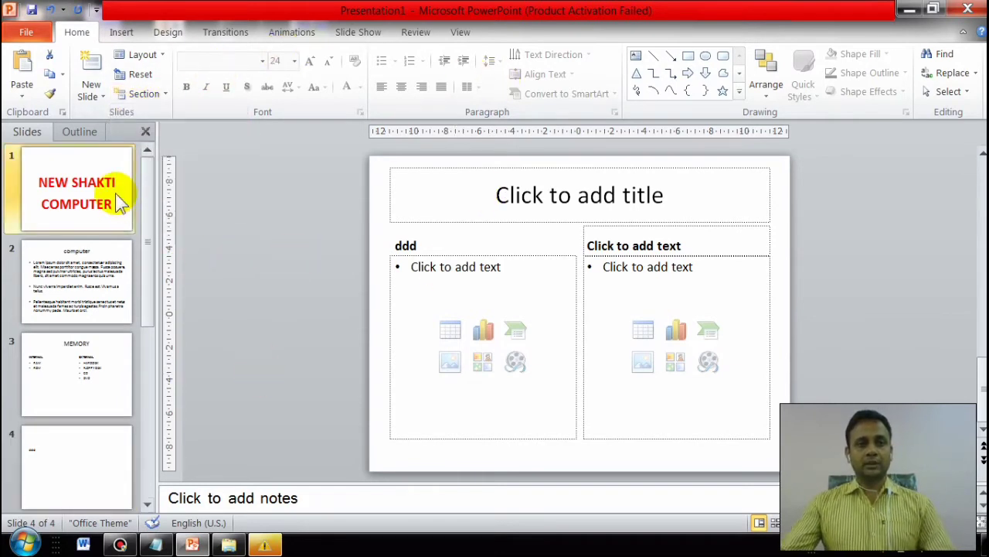
click(539, 292)
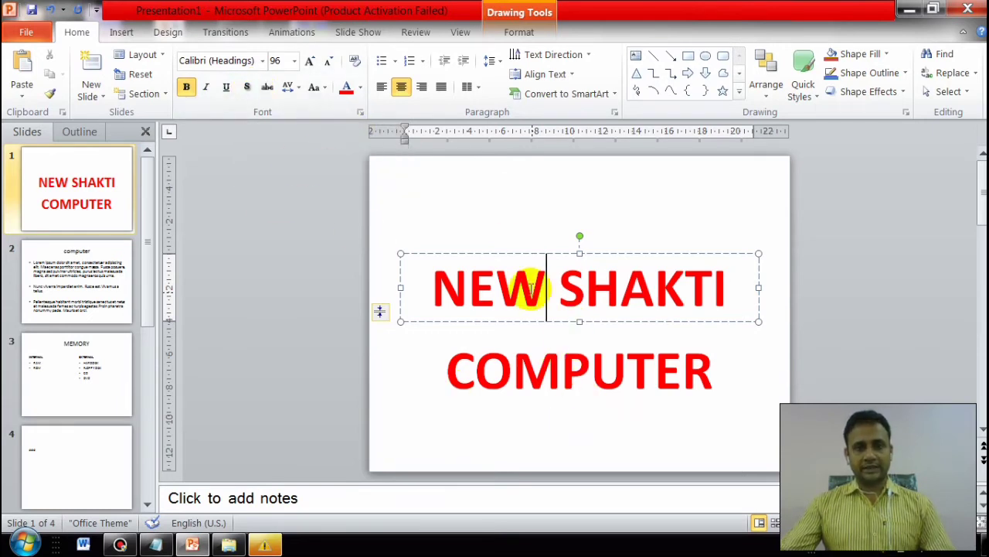
Step: Add a shadow to the NEW SHAKTI title, test strikethrough, and keep normal letter spacing
drag(432, 286, 713, 294)
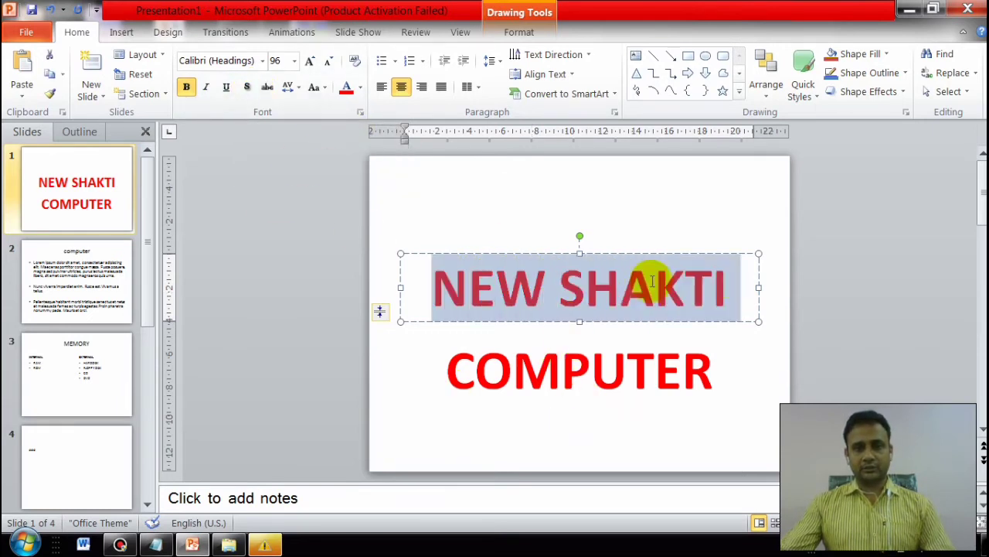
click(246, 87)
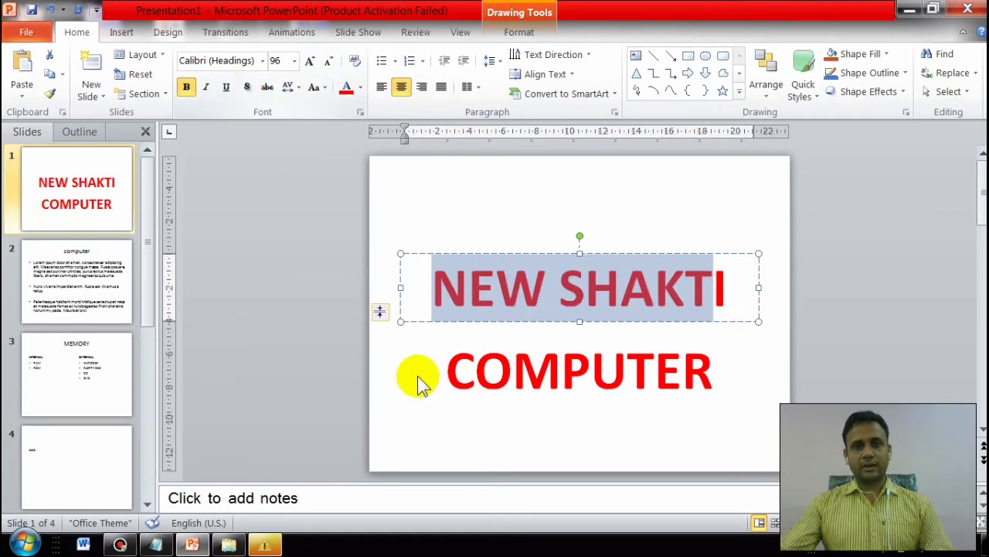
click(265, 88)
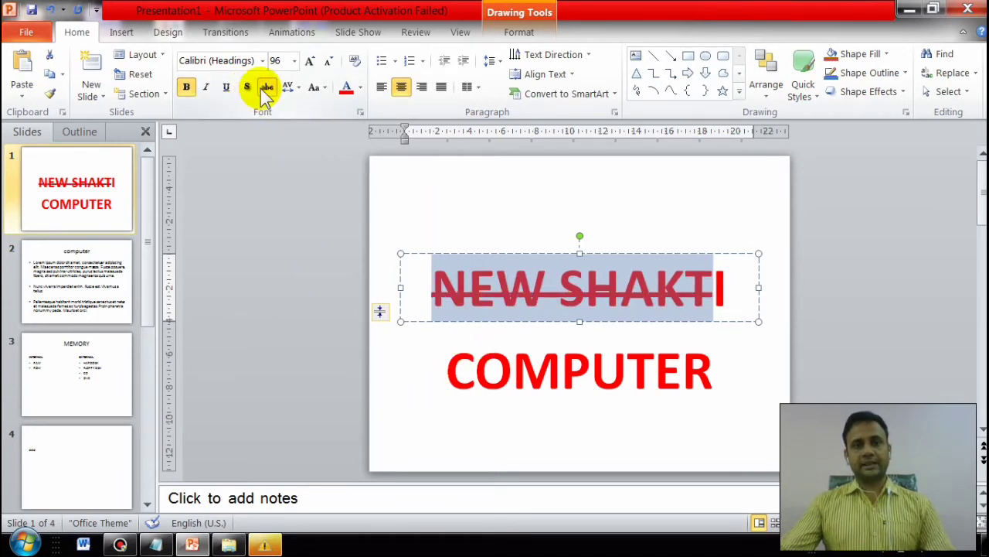
click(264, 88)
click(298, 90)
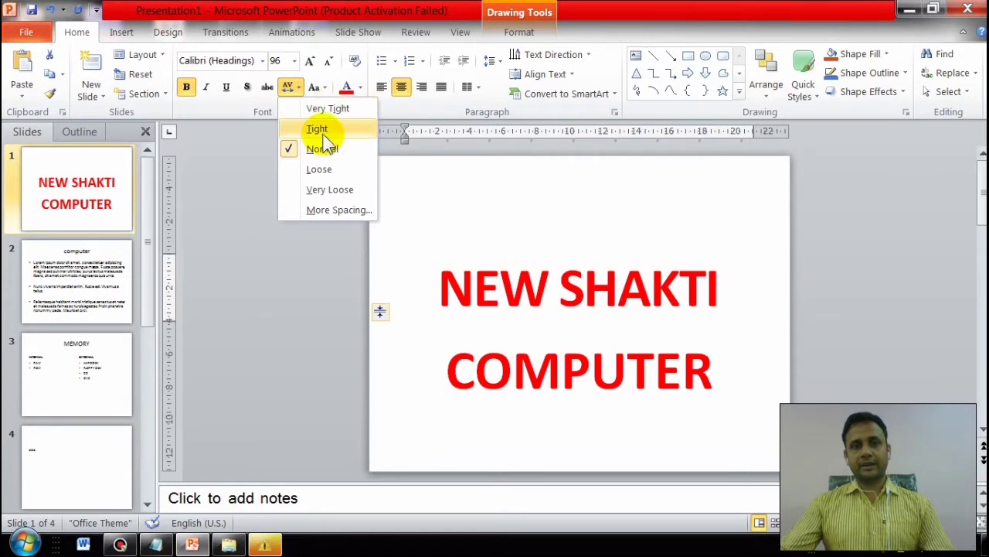
click(323, 149)
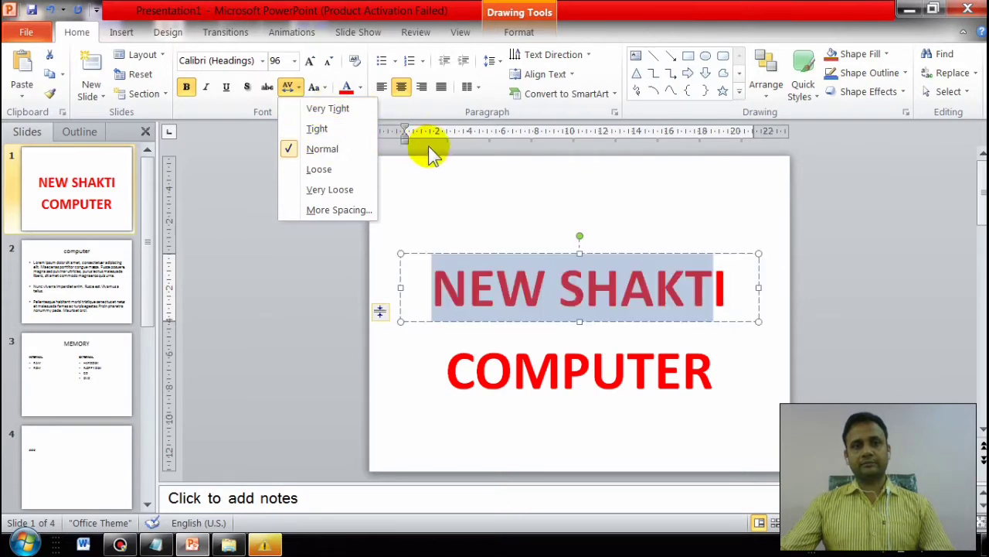
Step: Enlarge the title text to 115 pt, then shrink it step by step to 66 pt
click(294, 60)
click(313, 112)
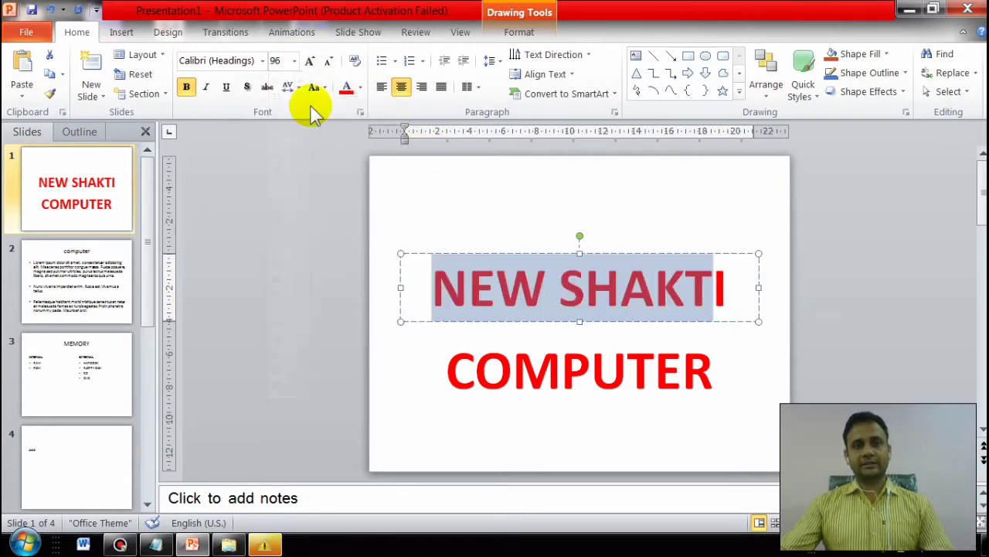
click(310, 60)
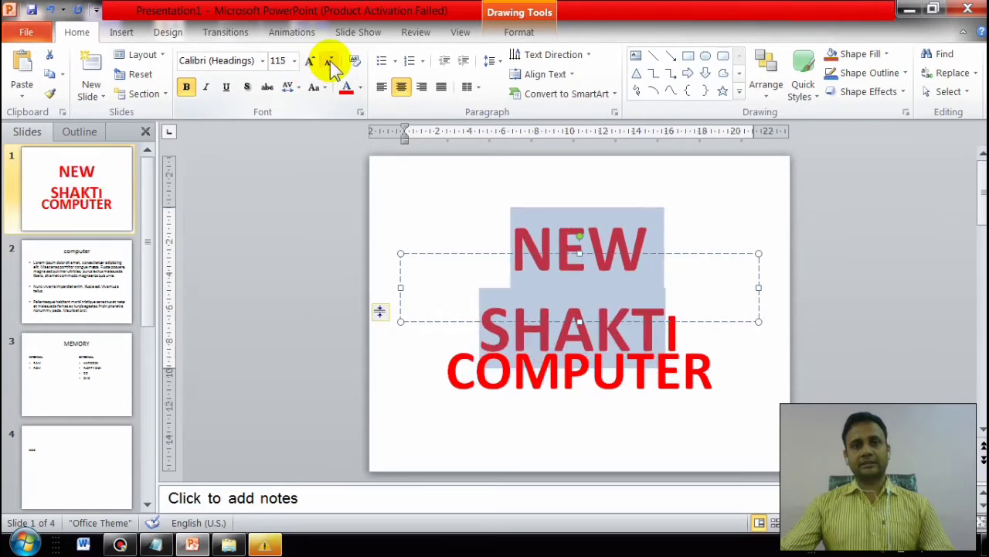
click(329, 63)
click(329, 63)
click(328, 63)
click(329, 63)
click(328, 64)
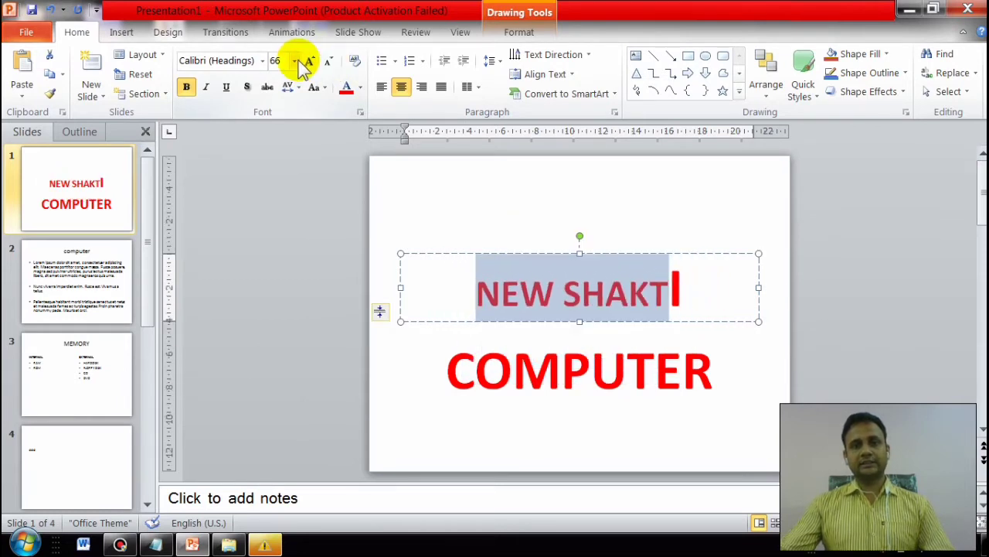
Step: Try lowercase and sentence case, return to uppercase, and set the title to 72 pt
click(317, 87)
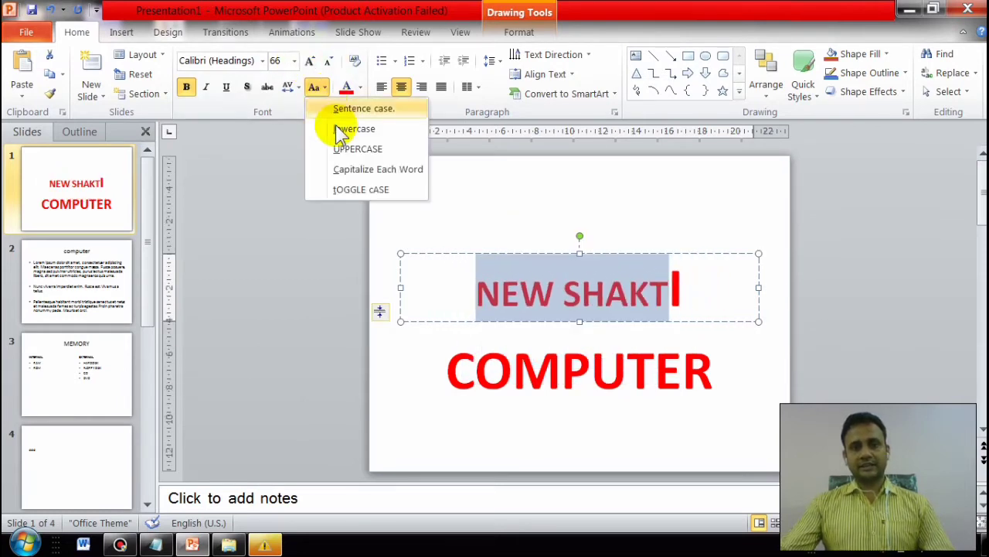
click(357, 138)
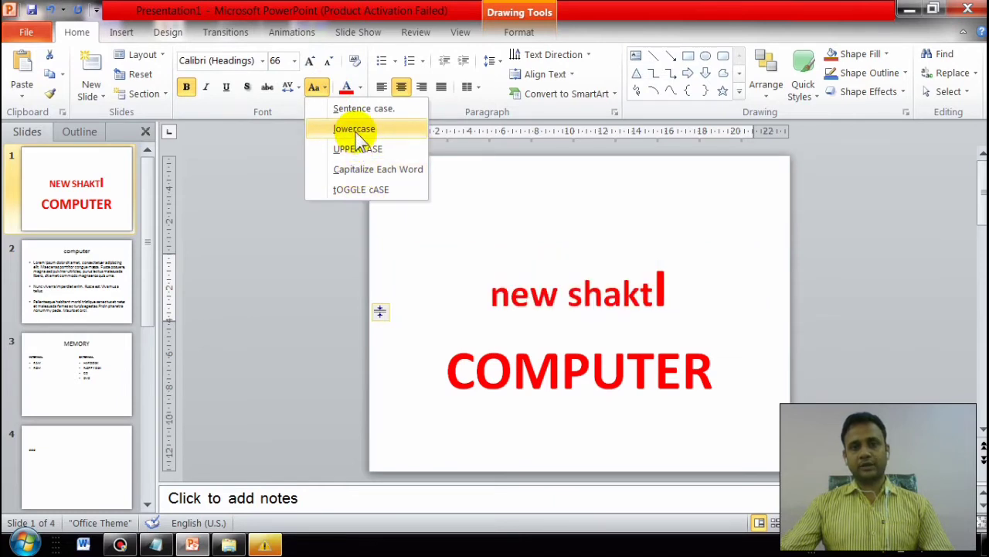
click(361, 110)
click(357, 149)
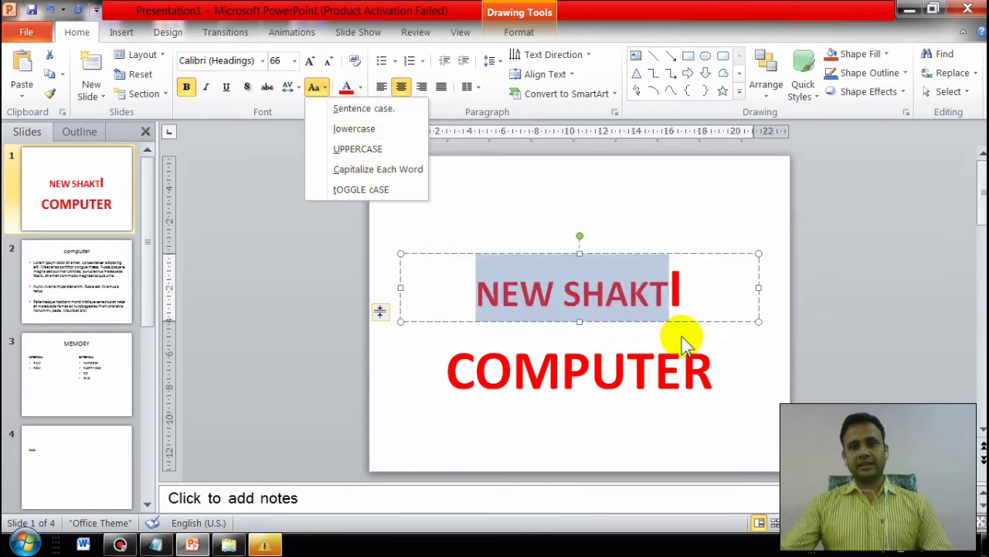
drag(683, 287, 459, 286)
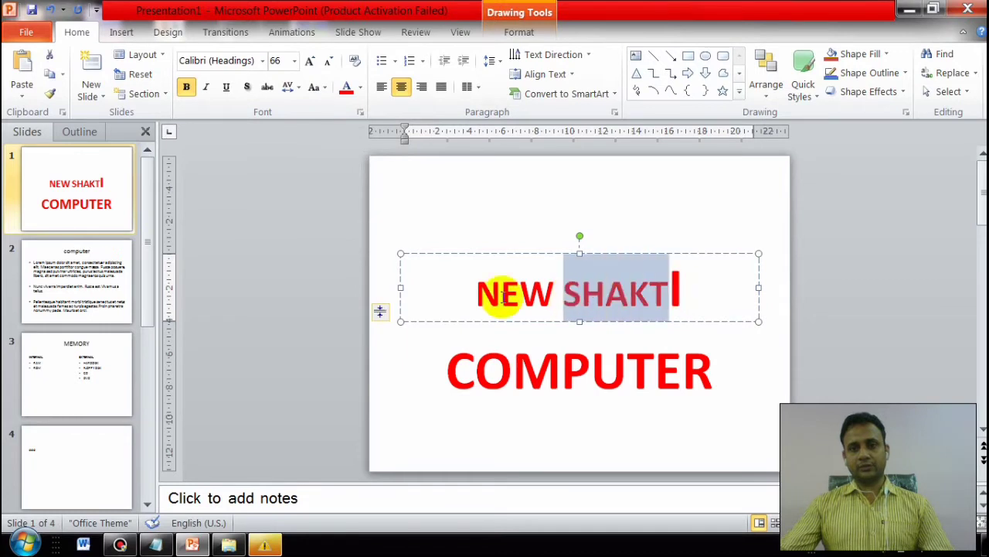
click(310, 61)
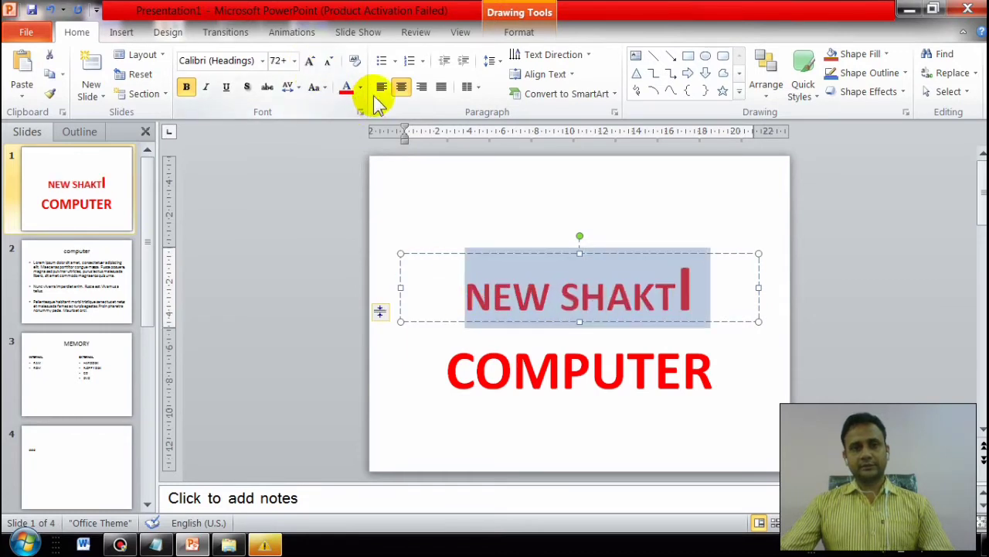
Step: Apply Capitalize Each Word so the title reads New Shakti, retyping the final 'ti'
click(323, 87)
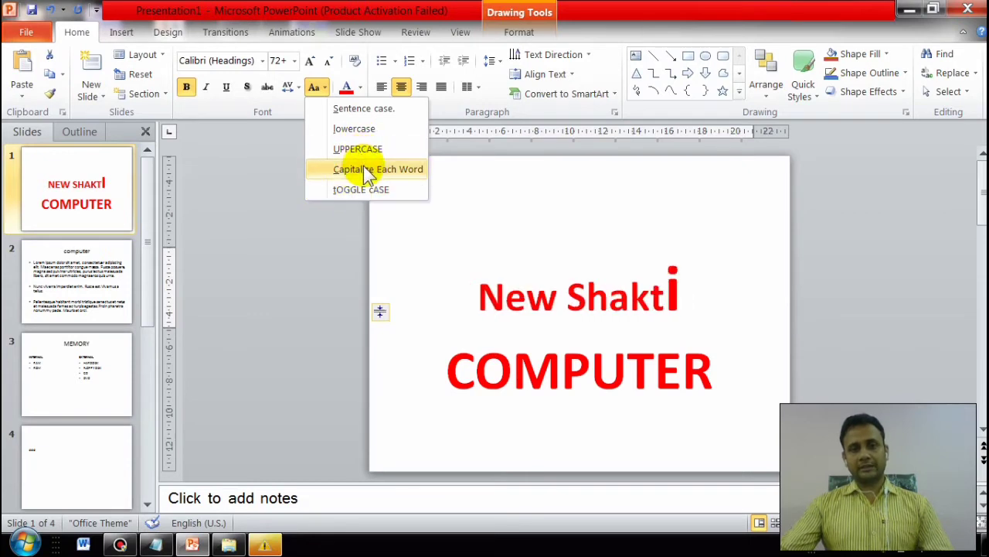
click(363, 173)
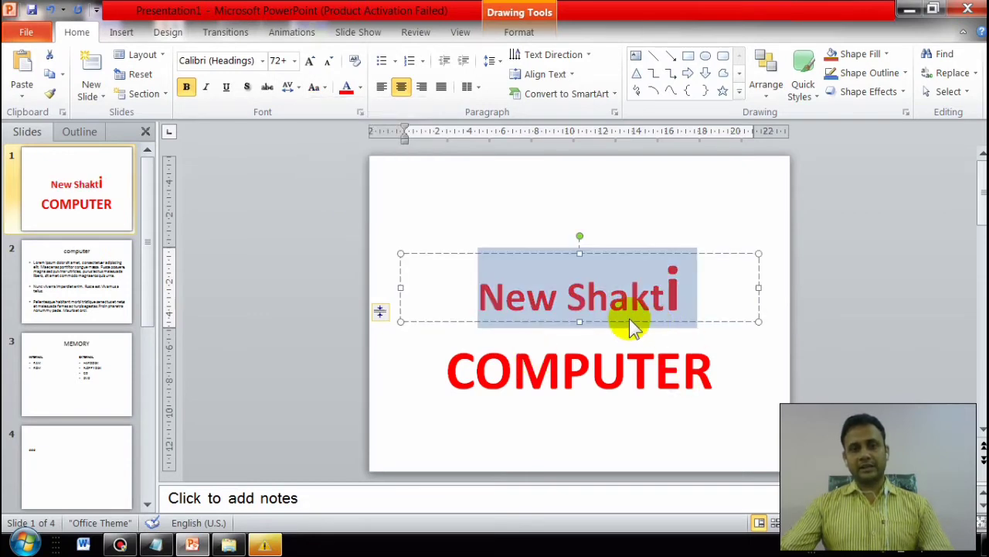
click(697, 298)
key(BackSpace)
key(BackSpace)
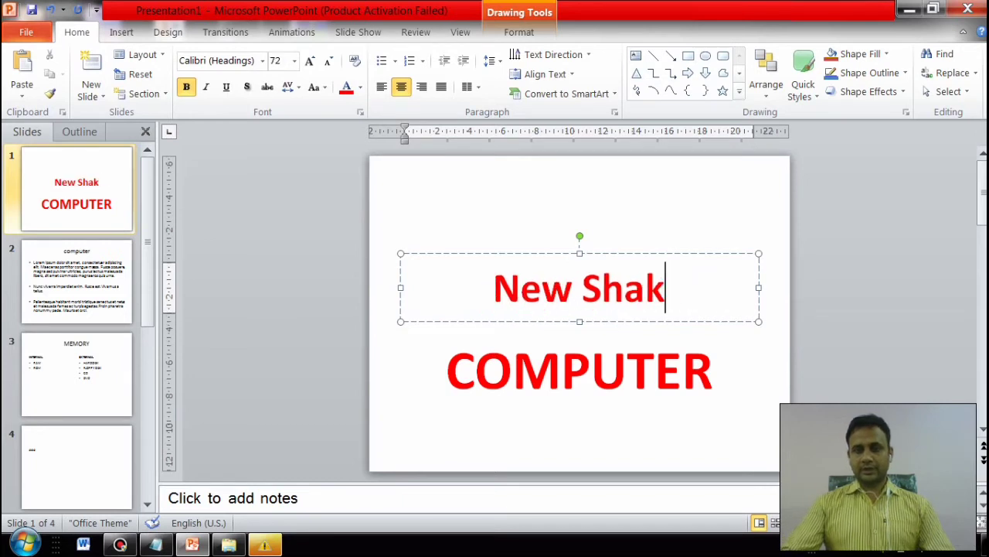
text(t)
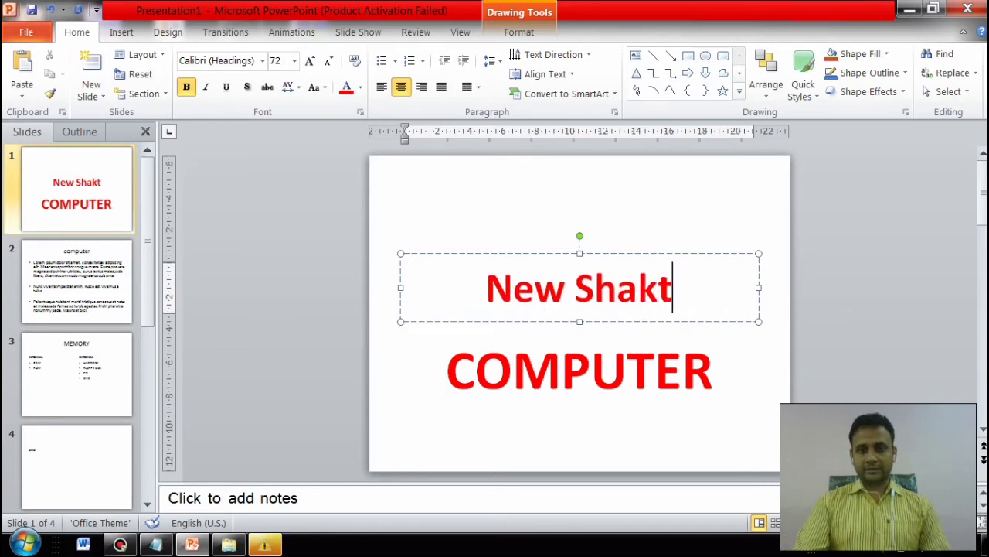
text(i)
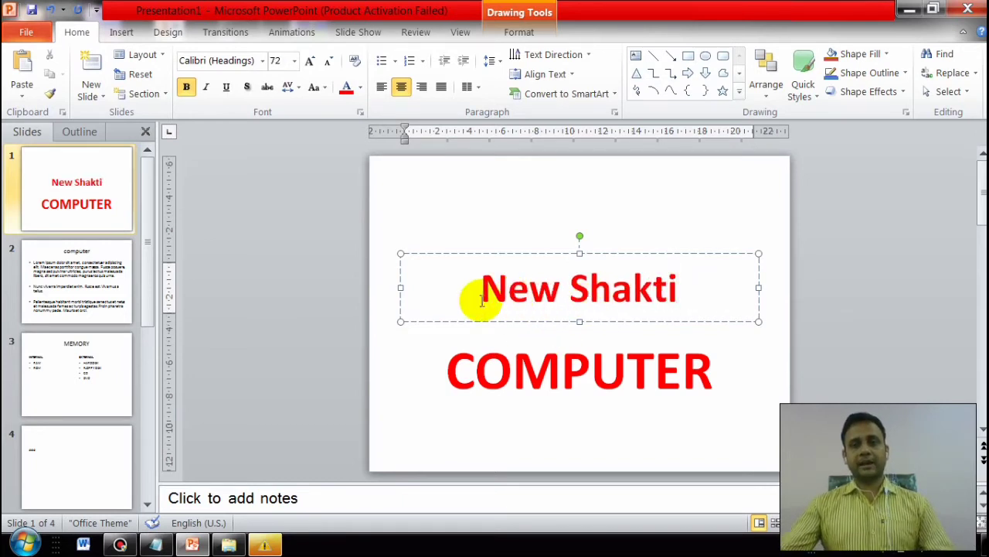
Step: Try tOGGLE cASE and Clear Formatting on the title, undoing both to keep red bold
drag(482, 301, 709, 277)
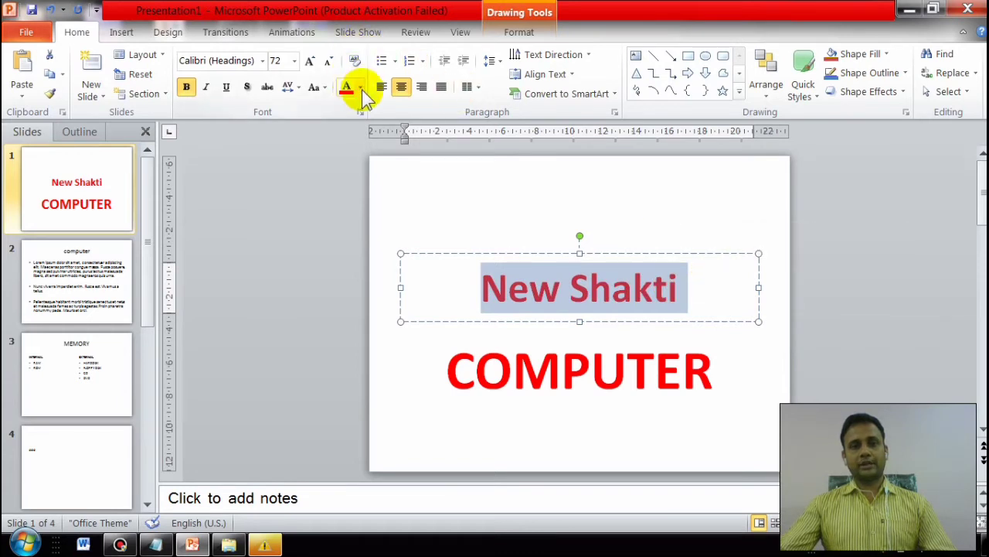
click(320, 88)
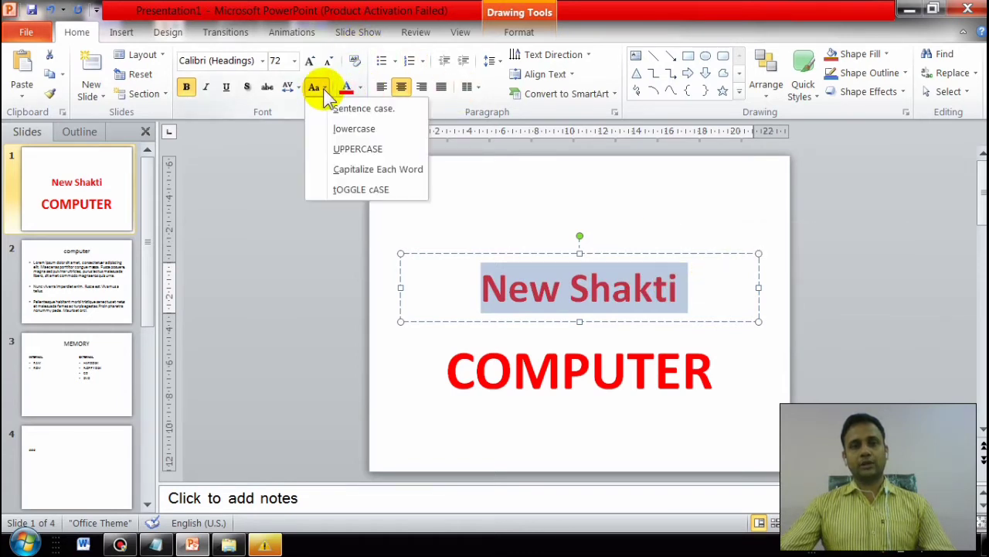
click(357, 193)
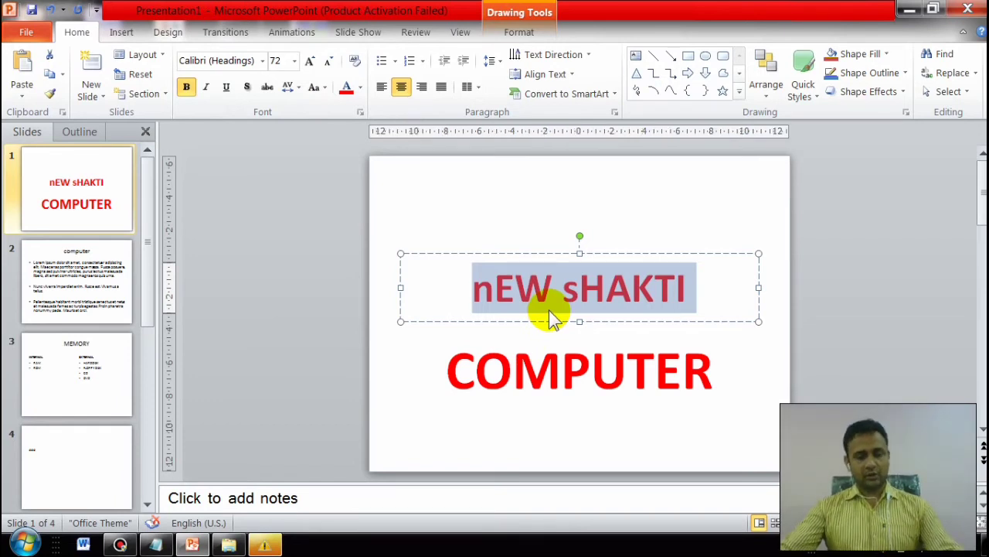
key(ctrl+z)
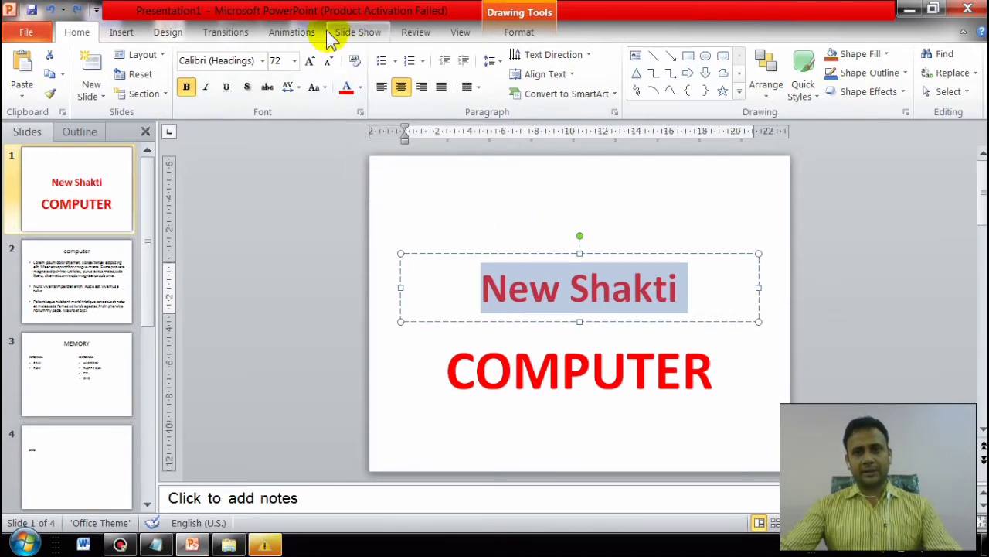
click(357, 65)
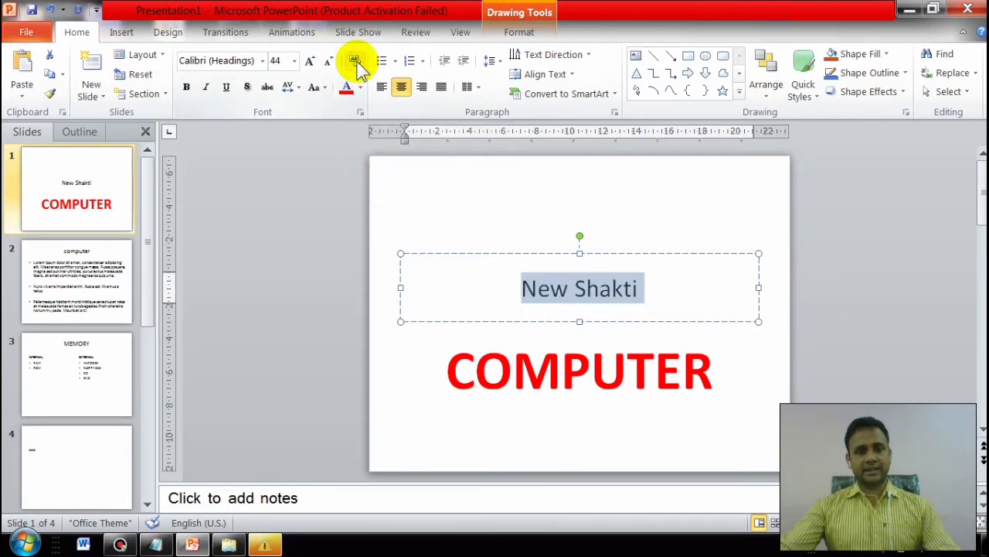
key(ctrl+z)
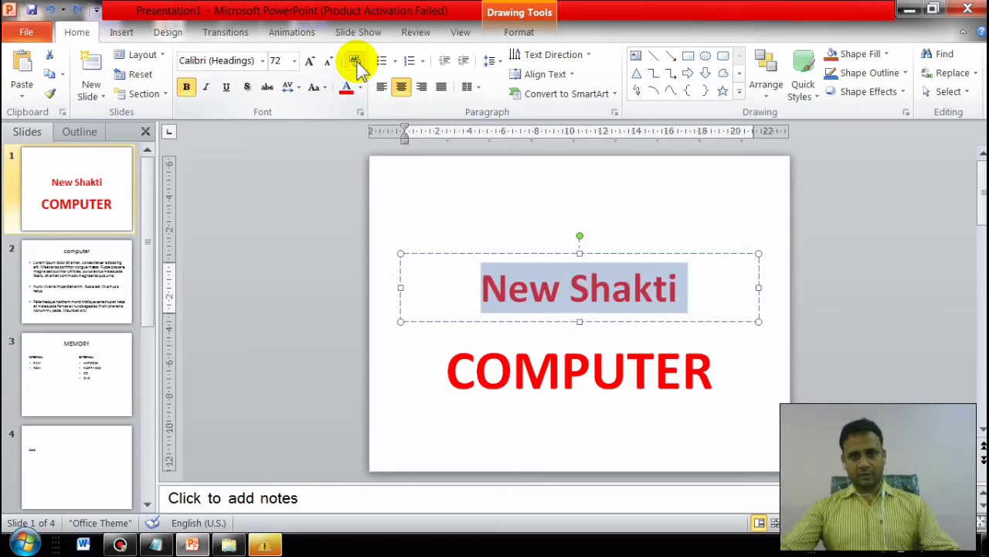
Step: Give slide 4 the title 'mobile'
click(91, 465)
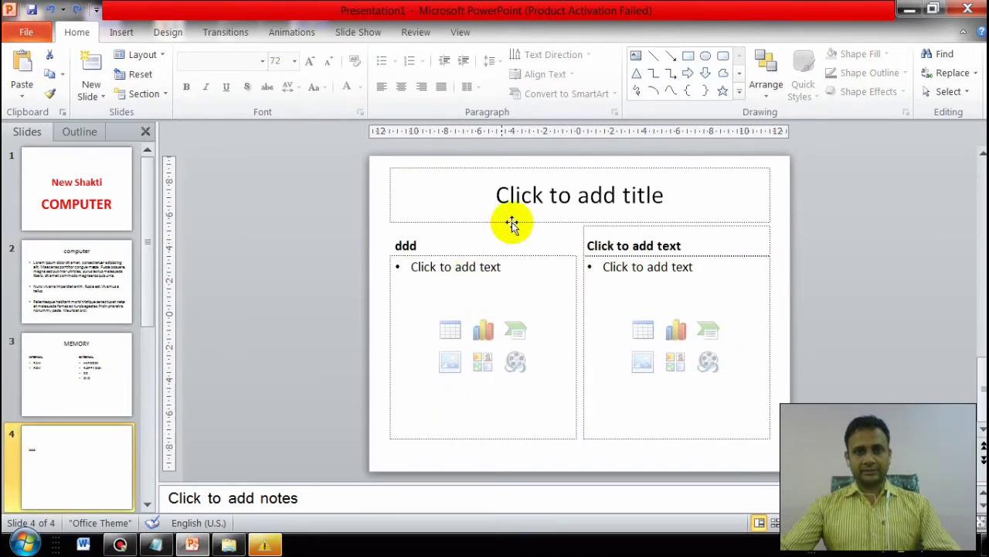
click(531, 201)
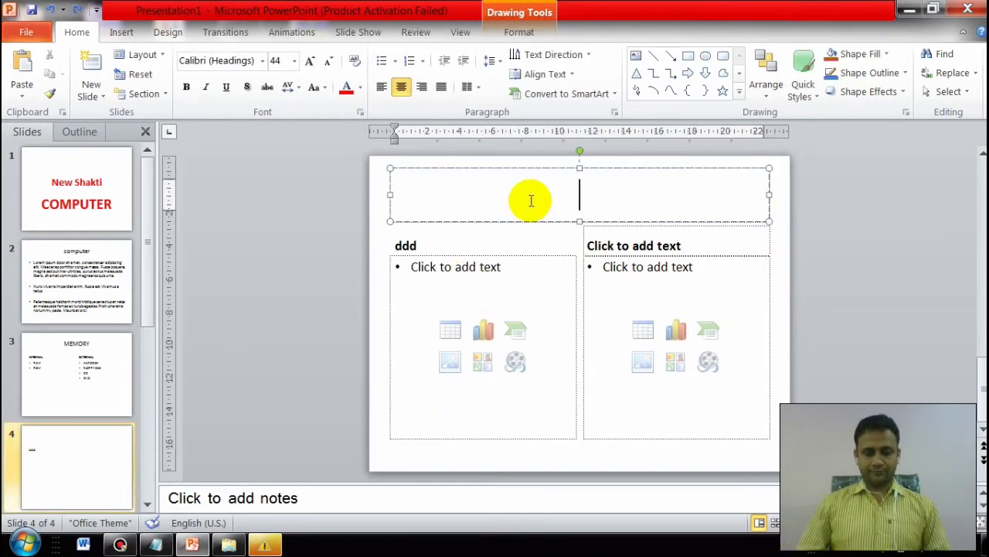
text(mobile)
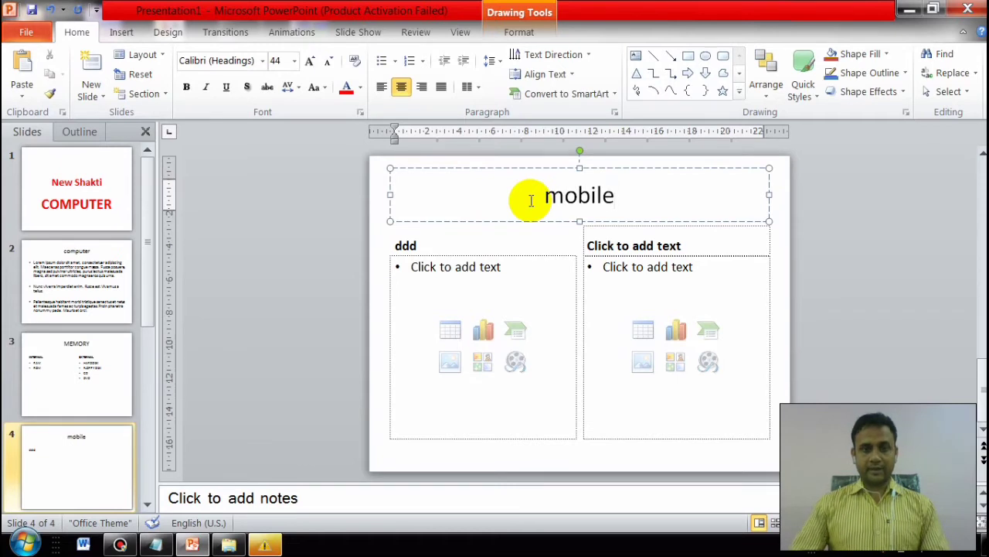
Step: Enter two names in the left content box and give them square bullets
click(457, 279)
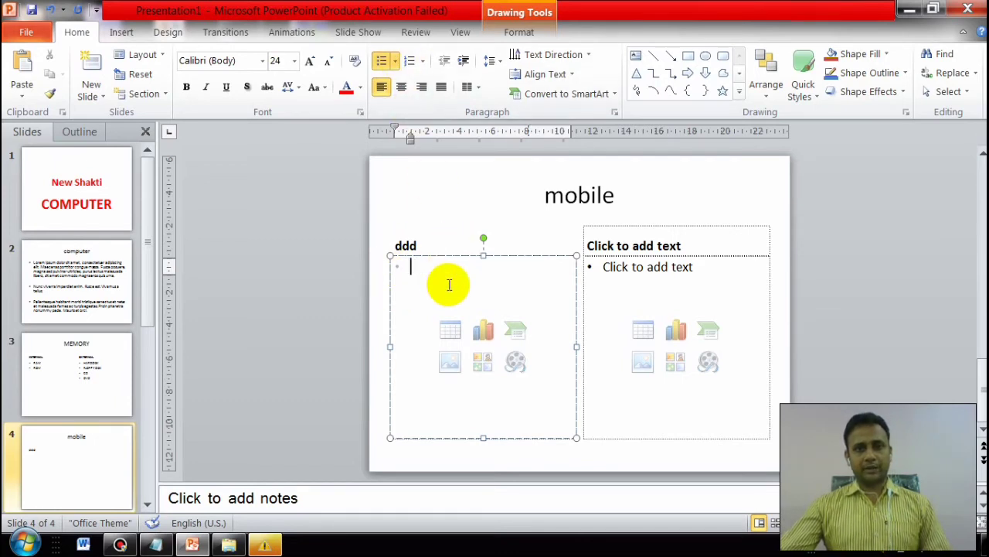
text(ra)
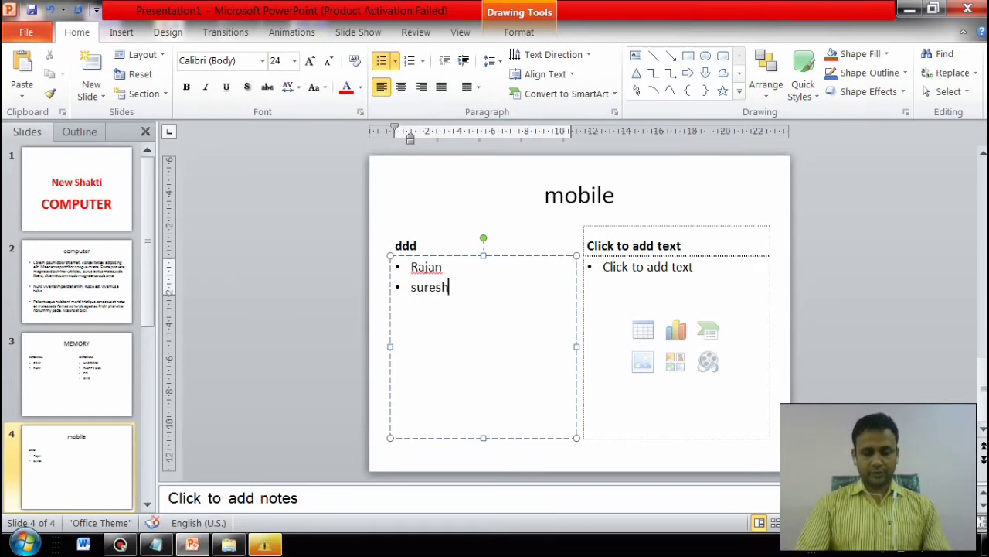
click(395, 61)
click(410, 195)
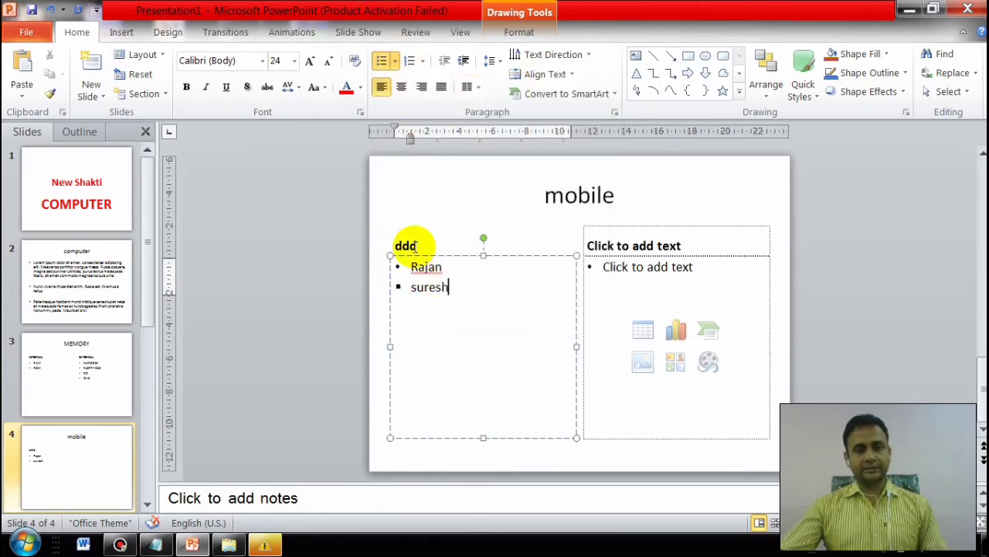
key(ctrl+a)
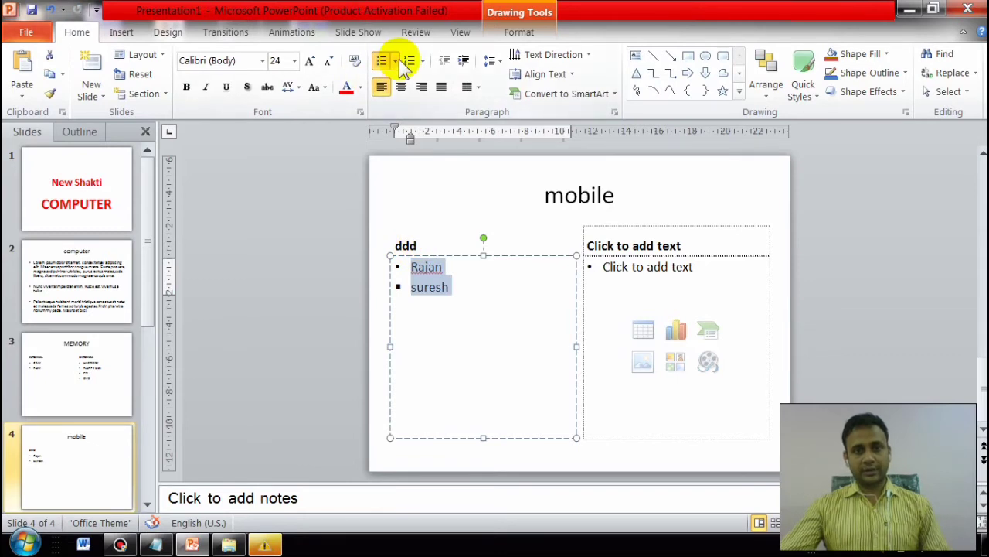
Step: Number the list with Devanagari numerals after trying arrow bullets, then justify it after trying centre and right
click(396, 61)
click(413, 263)
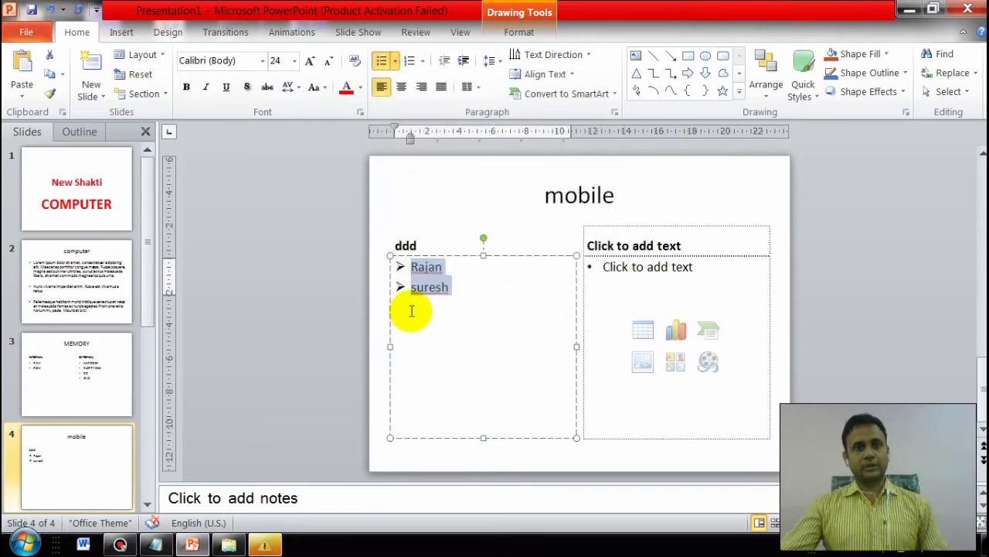
click(423, 61)
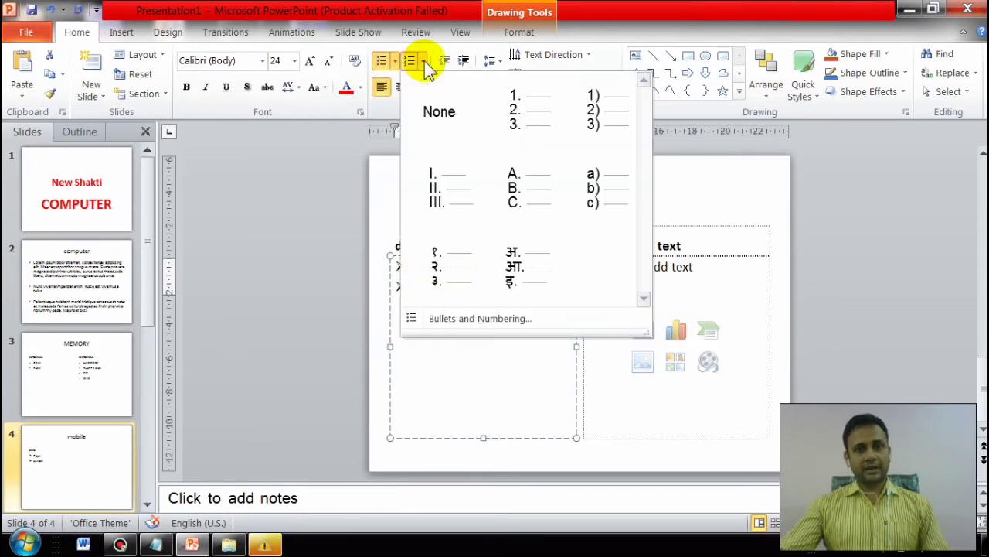
click(432, 283)
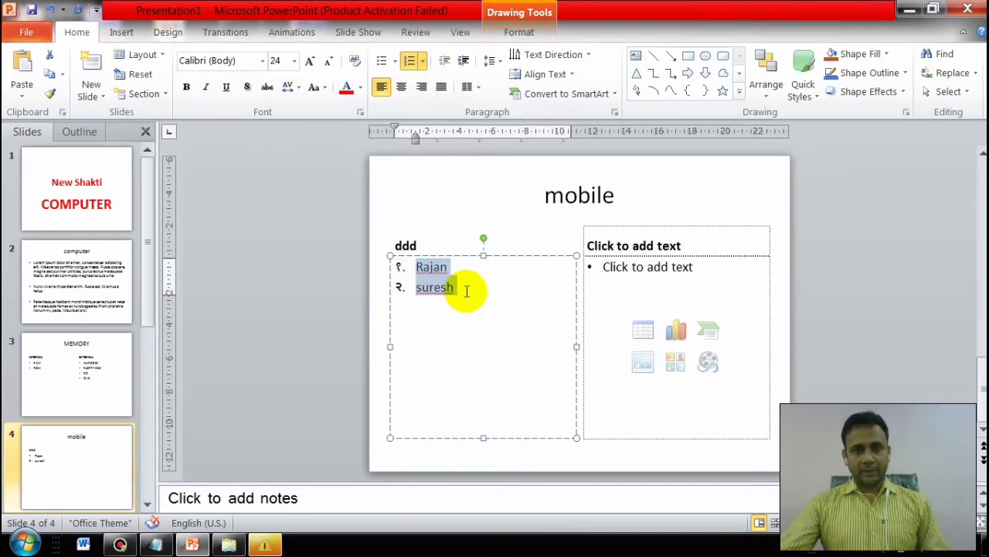
click(401, 86)
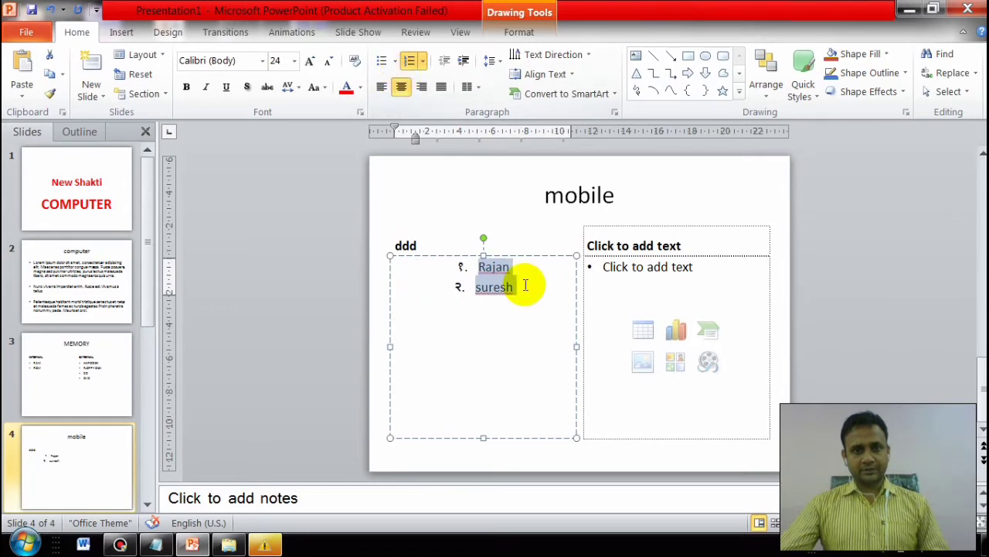
click(421, 87)
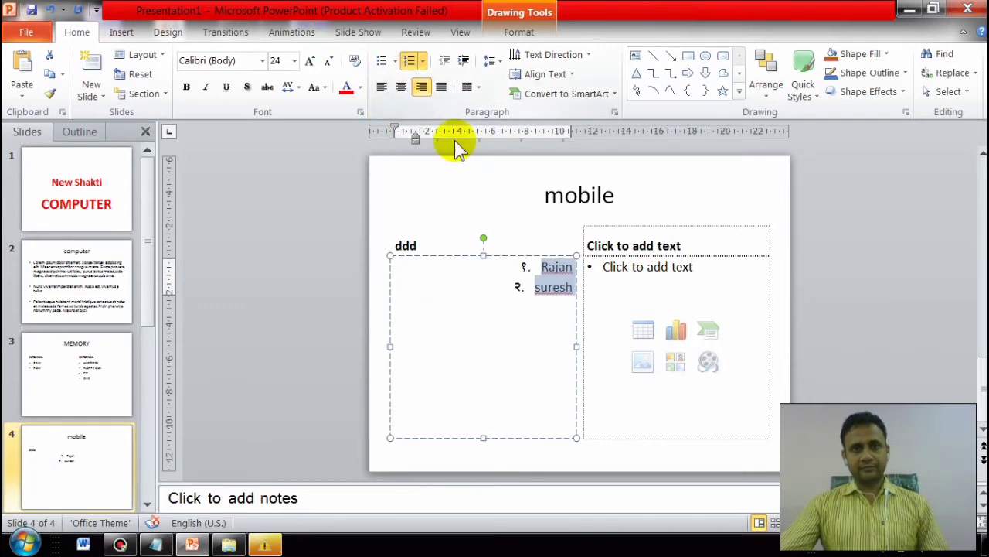
click(442, 87)
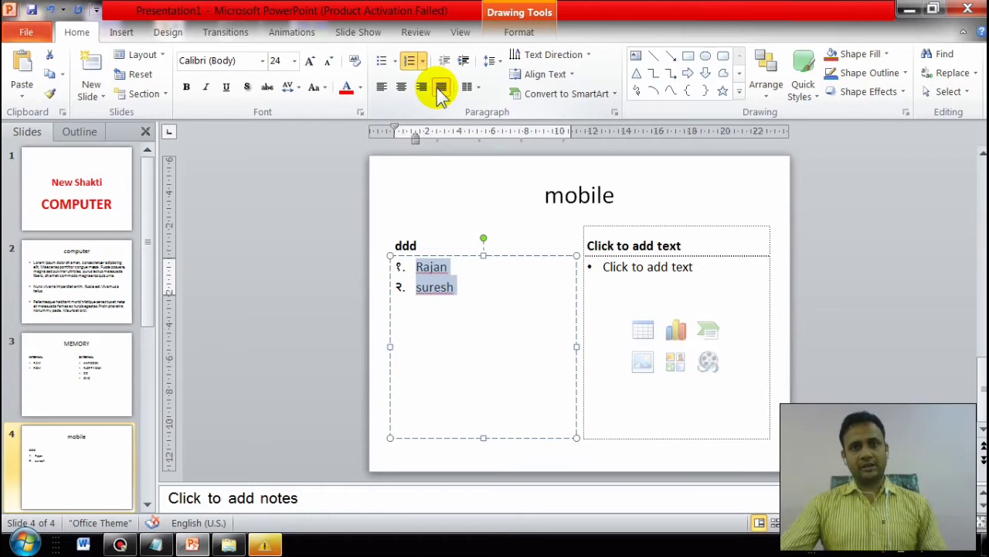
Step: Try two- and three-column layouts for the list, then return it to one column
click(468, 86)
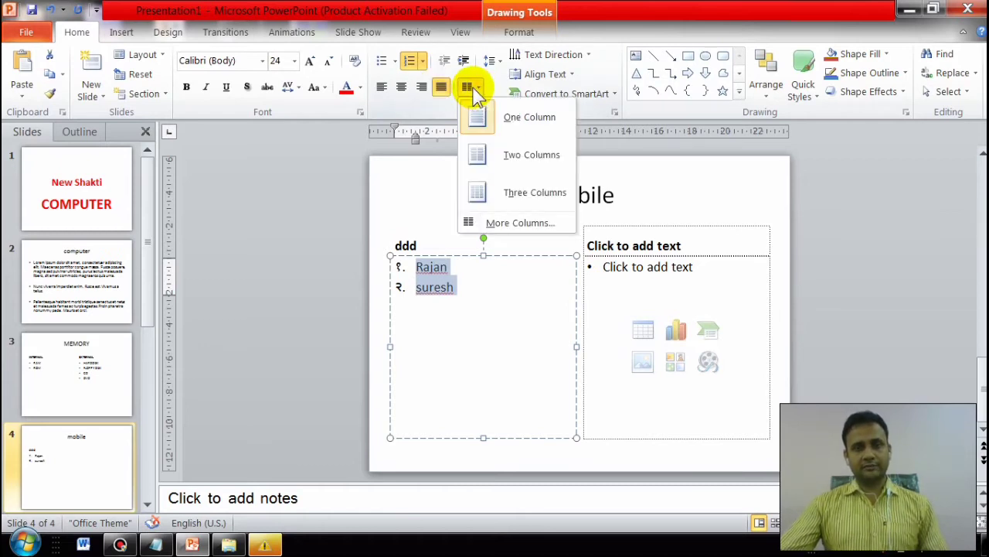
click(494, 159)
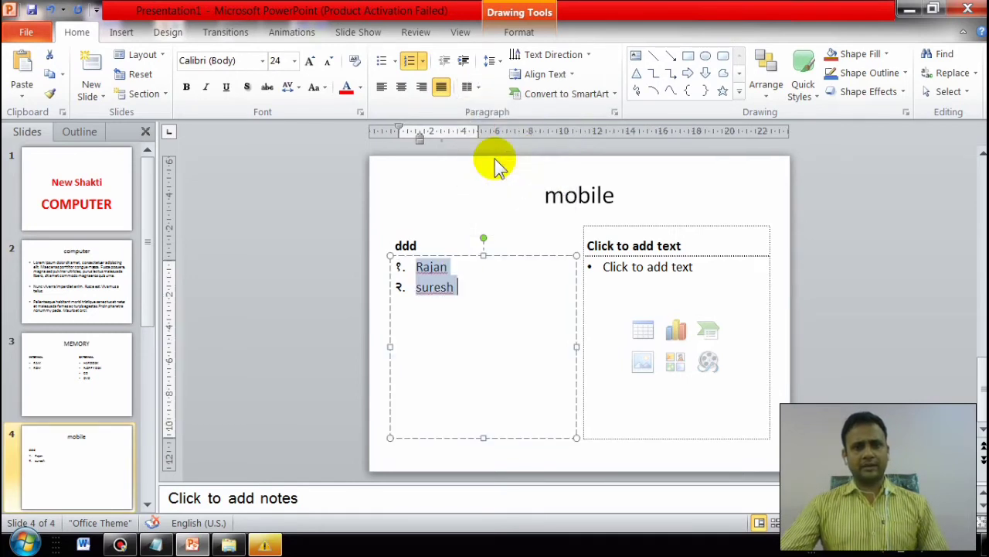
click(469, 86)
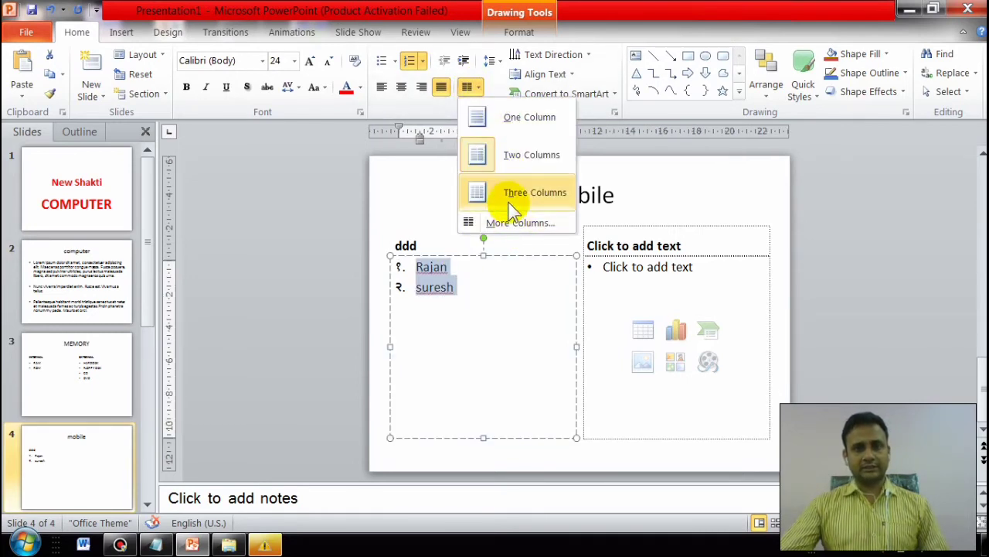
click(510, 195)
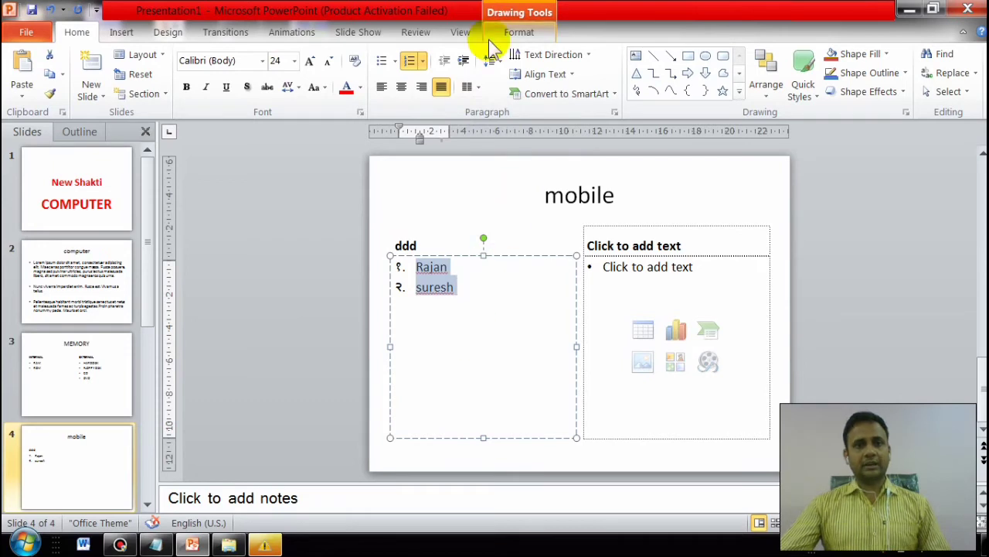
click(467, 86)
click(479, 116)
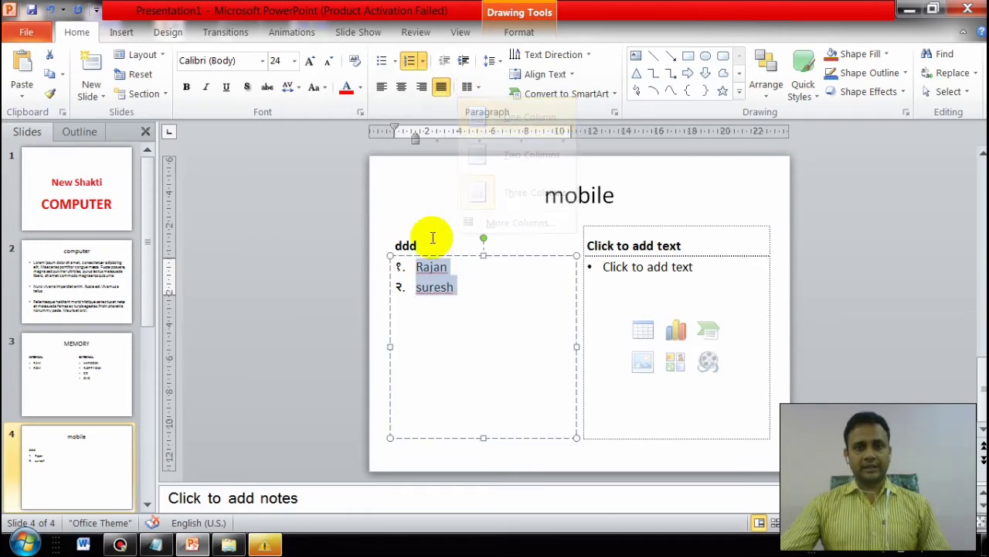
click(471, 284)
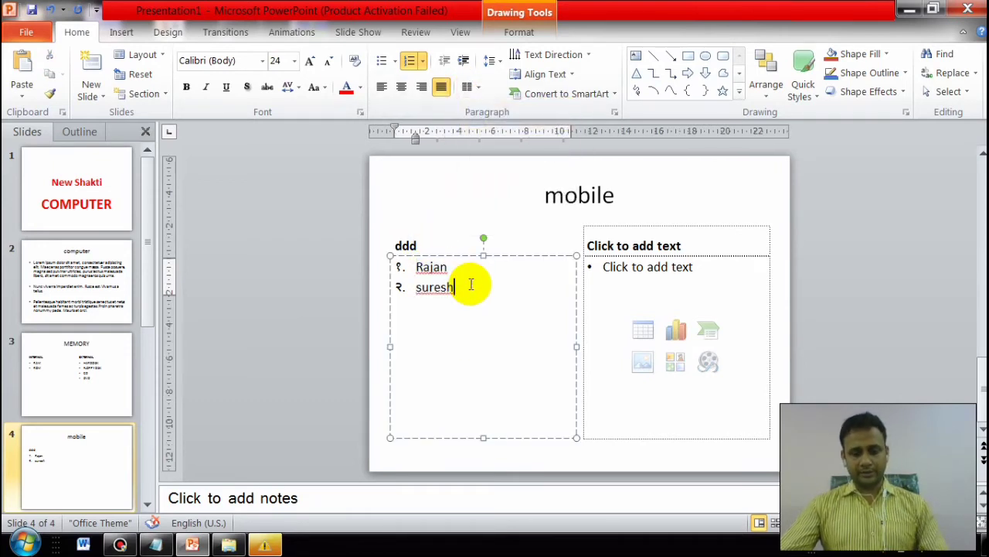
Step: Extend the second item with a long string of letters, try two and three columns, then revert to one
text(sdfsfgsdgdgdsfgdswgesdcadfsdfsafdsf)
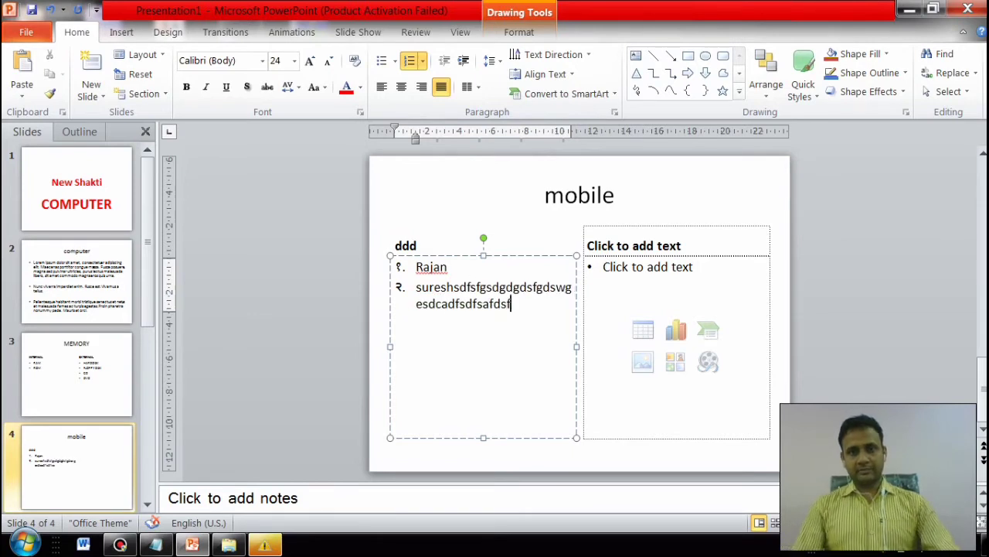
text(asdsdfewrgtefdsafgreg)
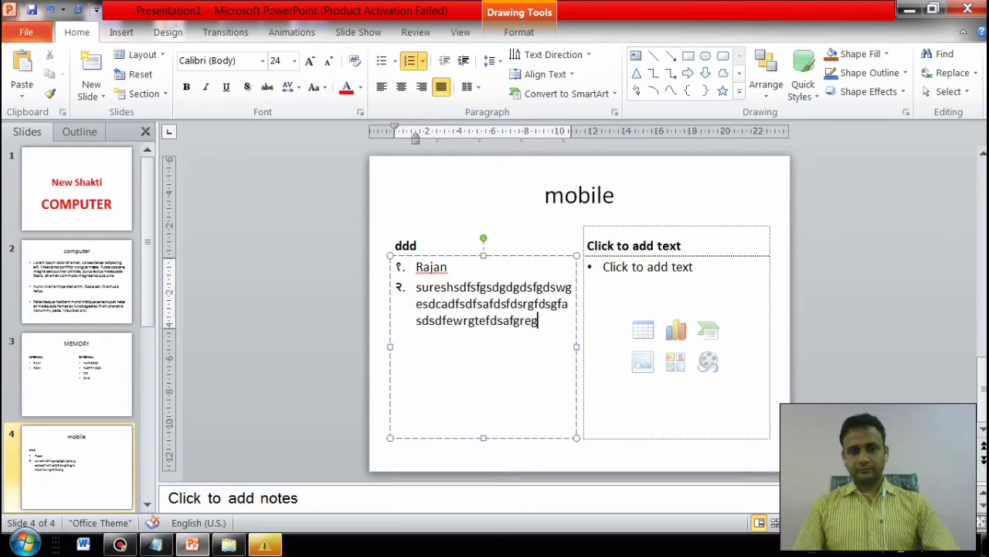
text(tegsdsdafgegrrefsdagerwtgegesgfegrethgets)
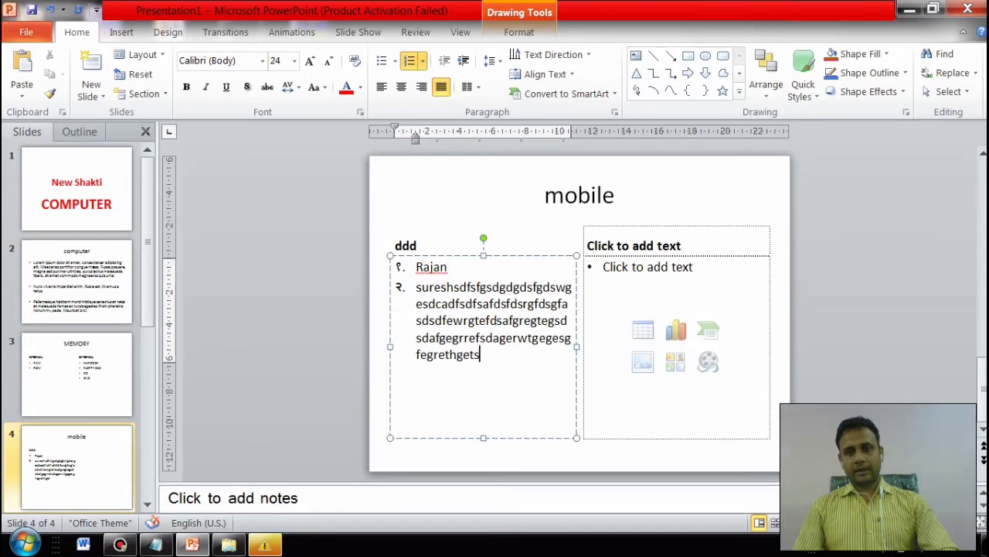
text(fdashfw)
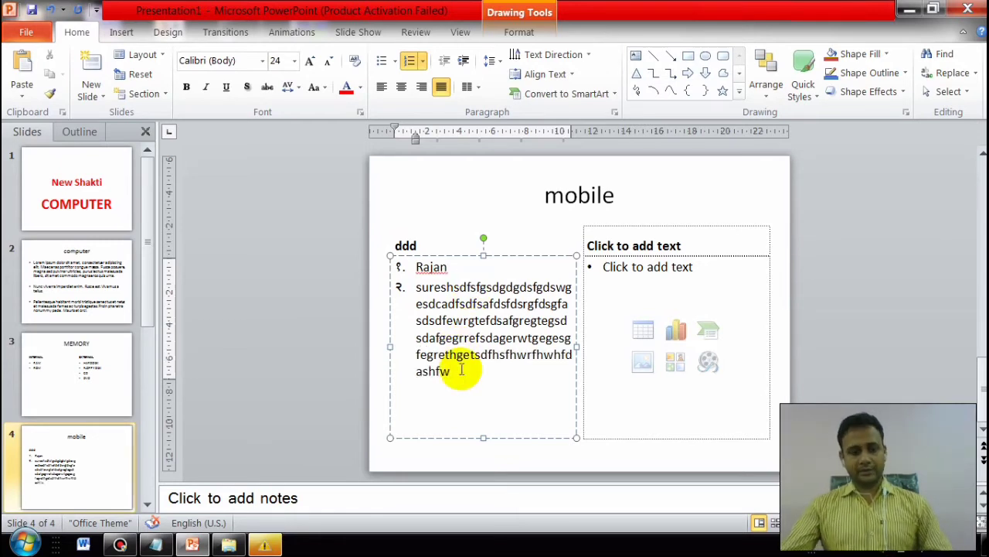
key(ctrl+a)
click(478, 88)
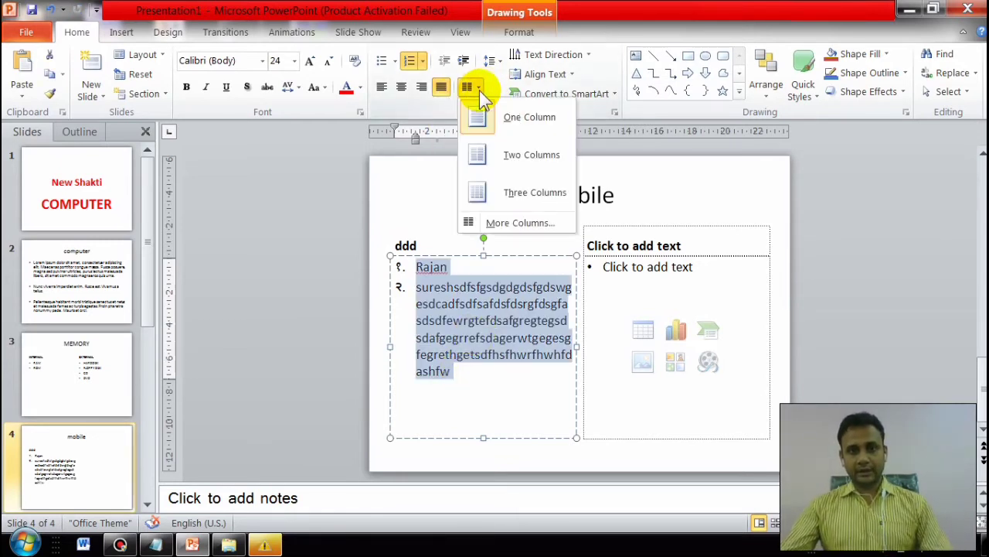
click(504, 160)
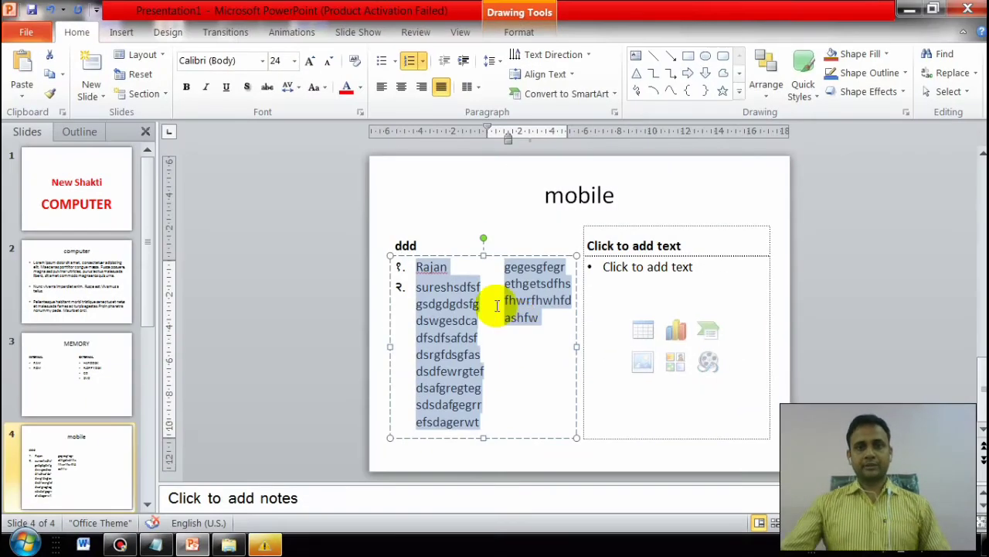
click(480, 87)
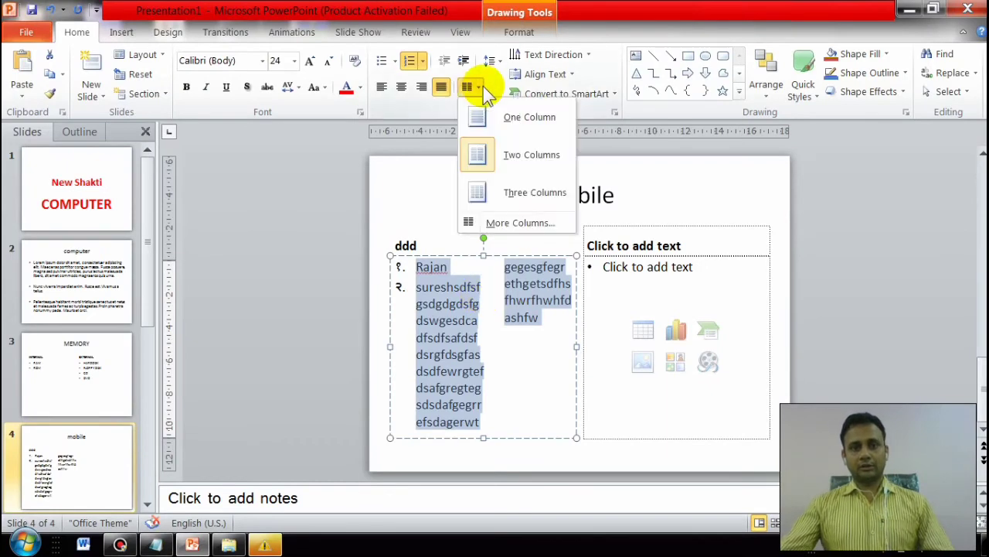
click(511, 193)
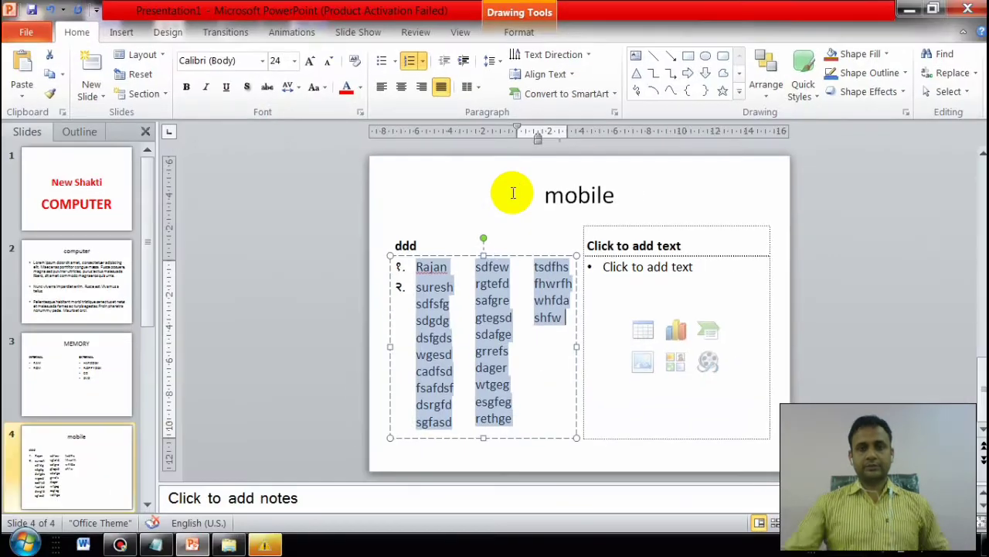
click(469, 87)
click(499, 120)
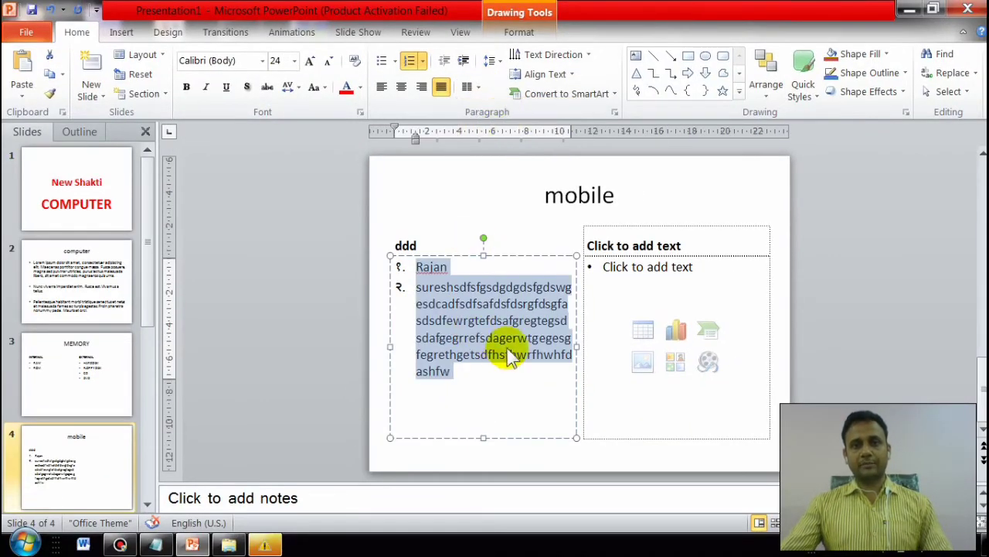
click(499, 61)
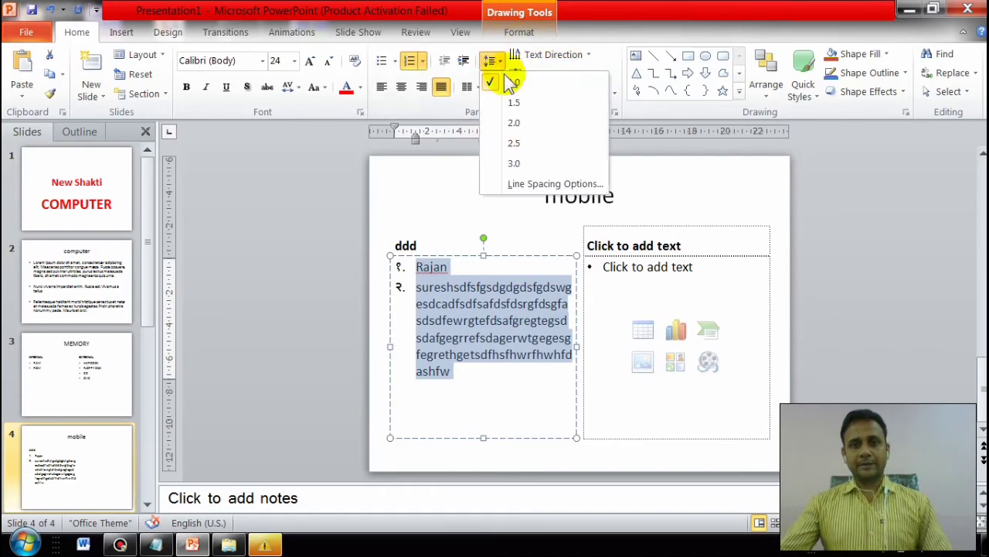
click(514, 163)
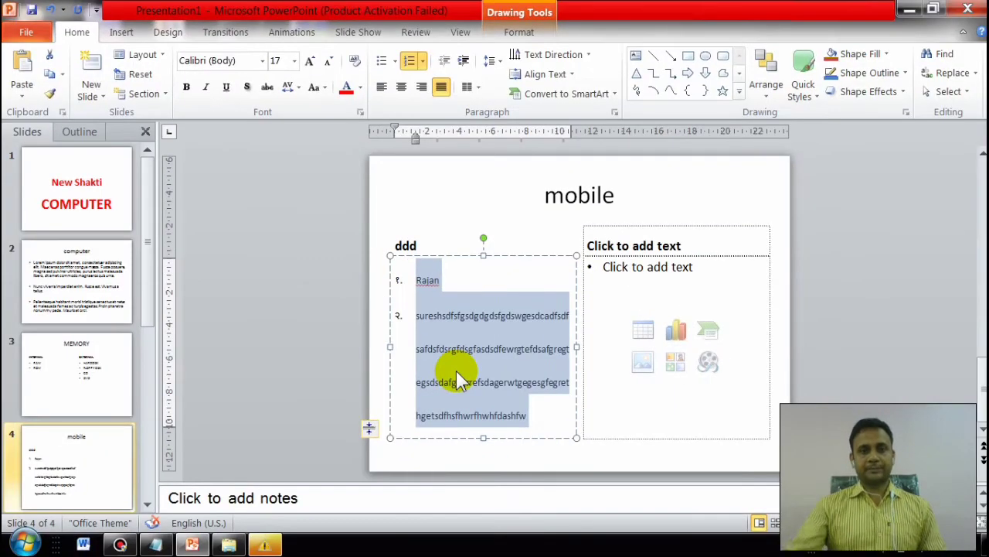
click(493, 62)
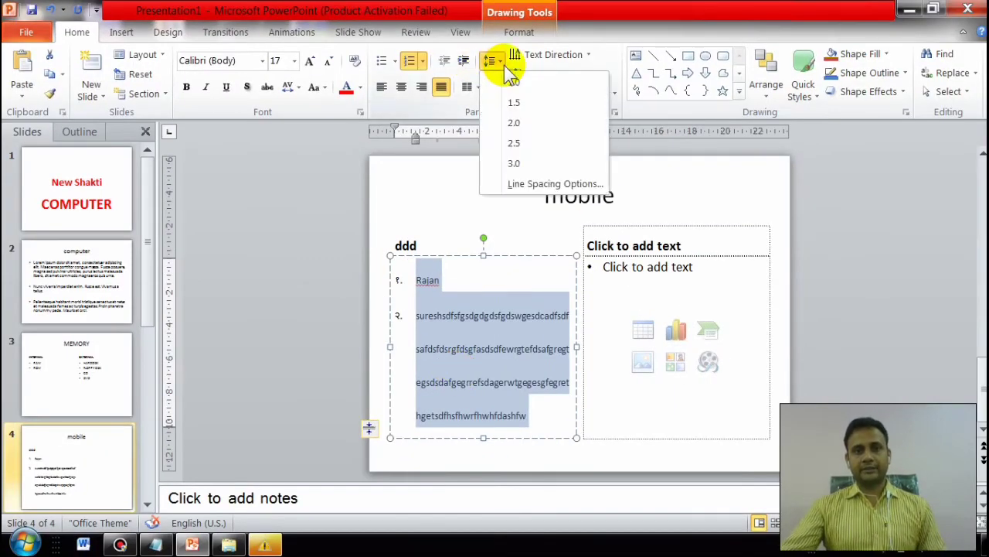
click(515, 82)
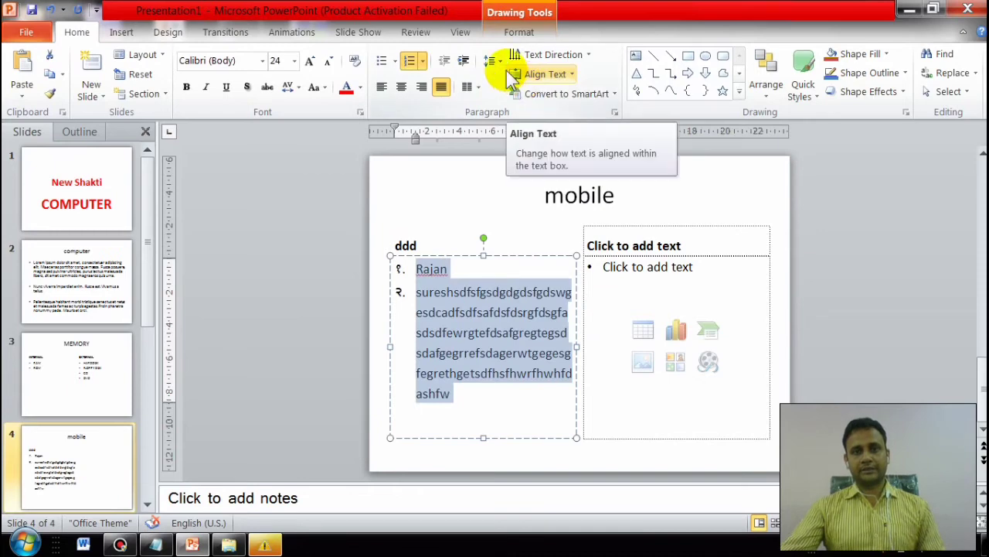
click(499, 63)
click(515, 101)
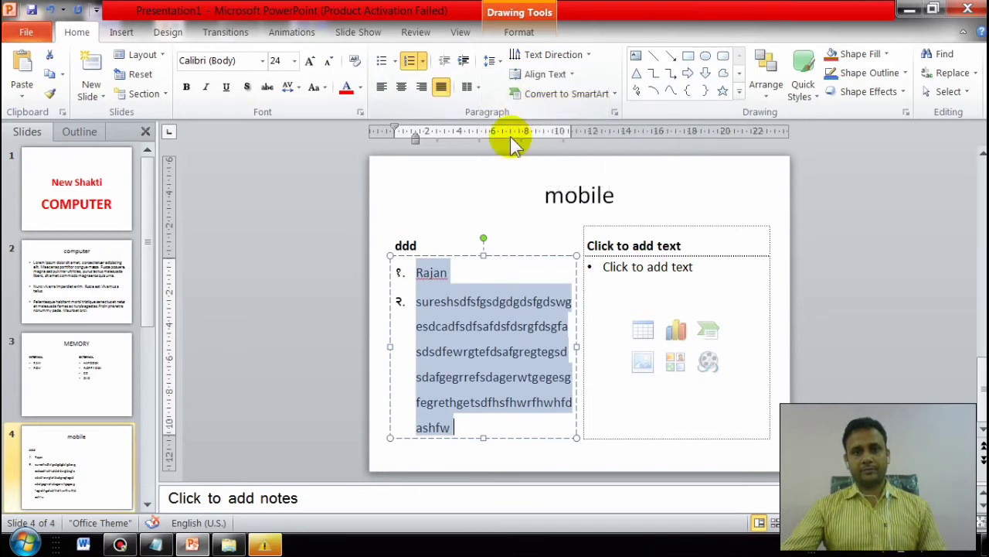
click(498, 64)
click(514, 81)
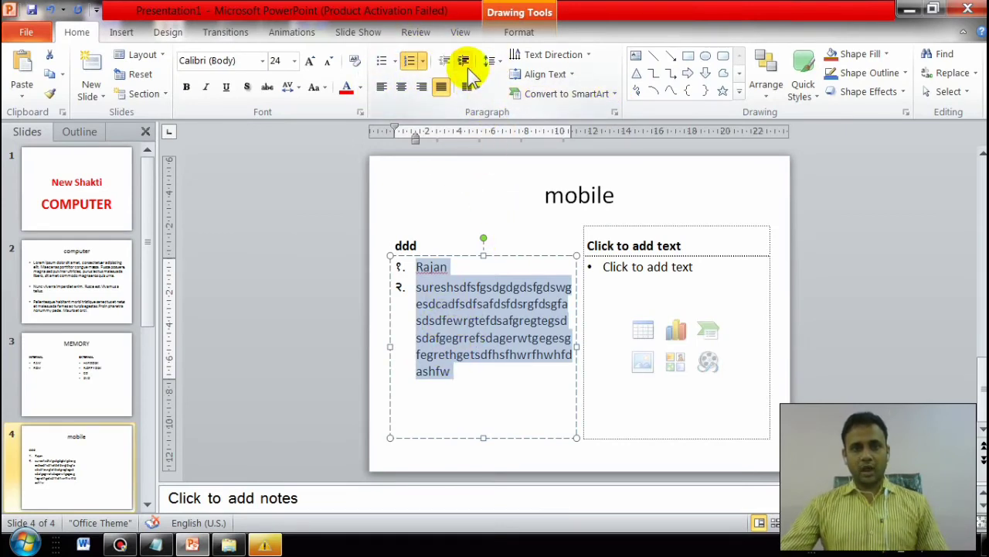
Step: Raise the list level three times, lower it three times, then show the Text Direction options
click(467, 64)
click(466, 64)
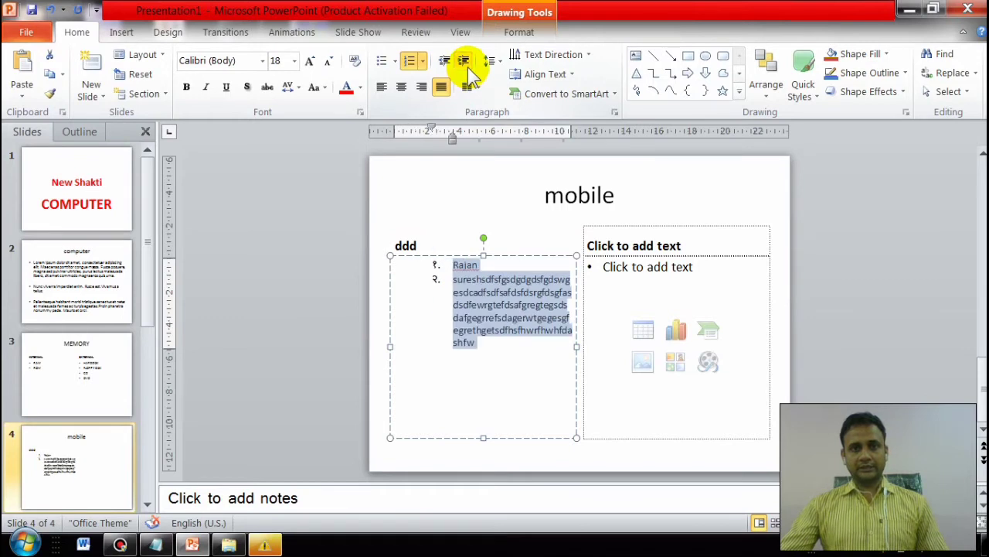
click(466, 63)
click(444, 62)
click(445, 61)
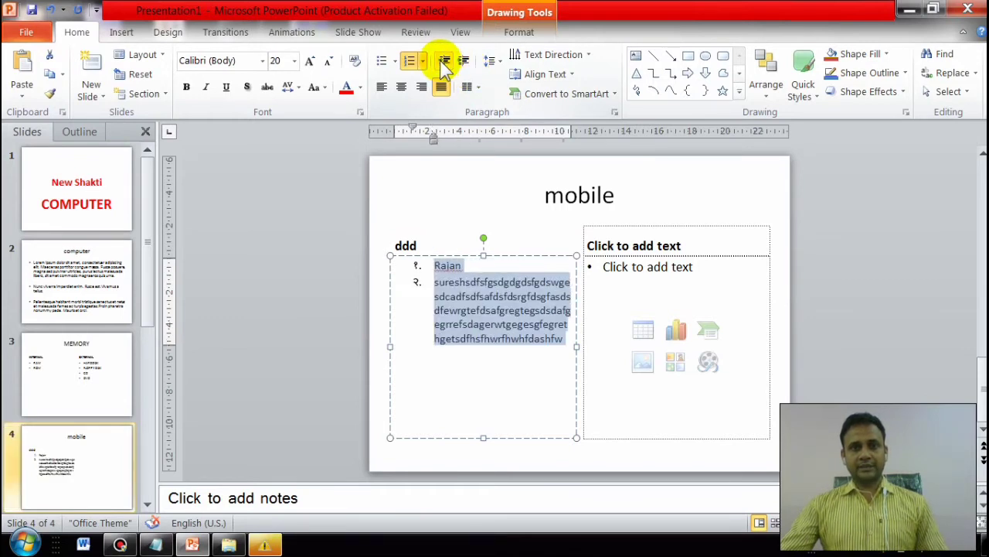
click(444, 62)
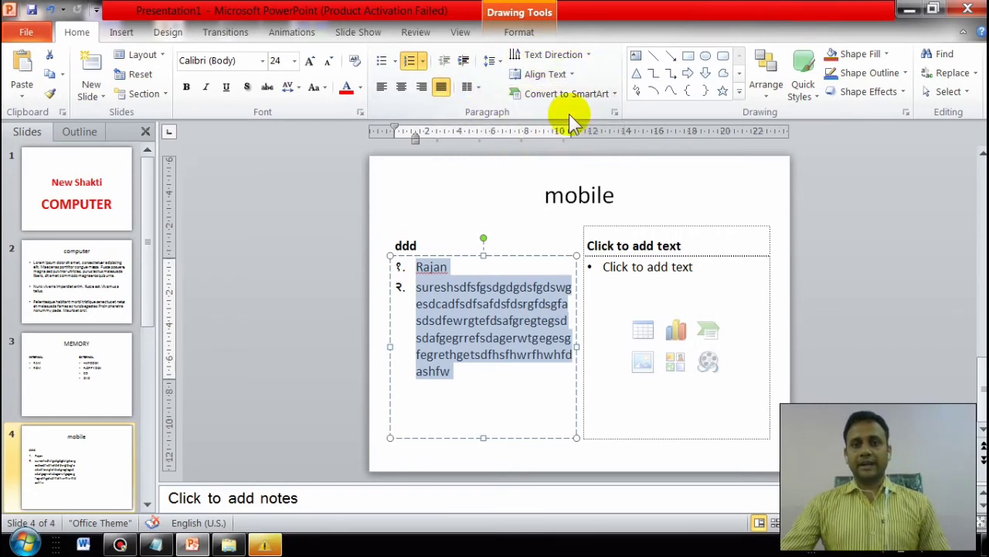
click(590, 58)
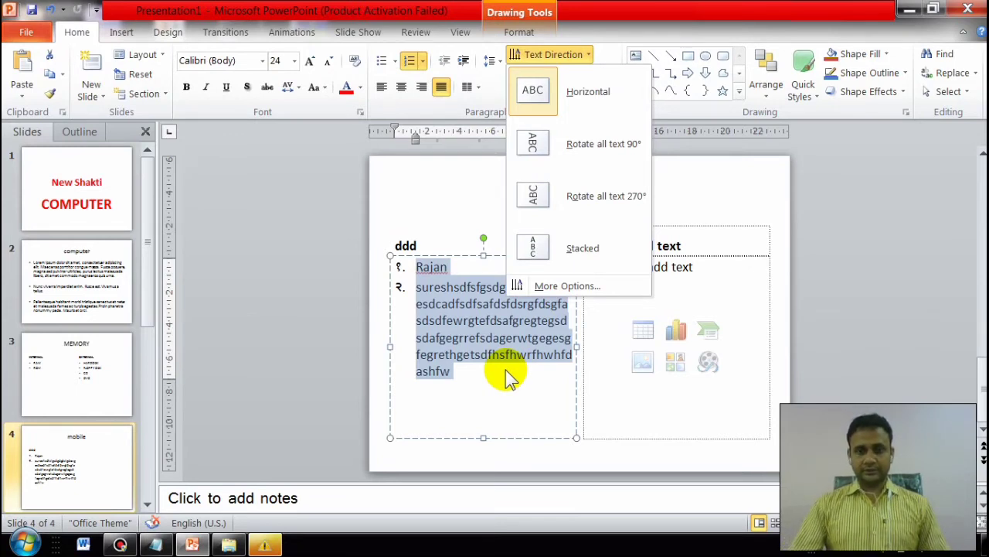
Step: Replace the whole list with a single first name and select it
click(432, 334)
click(480, 354)
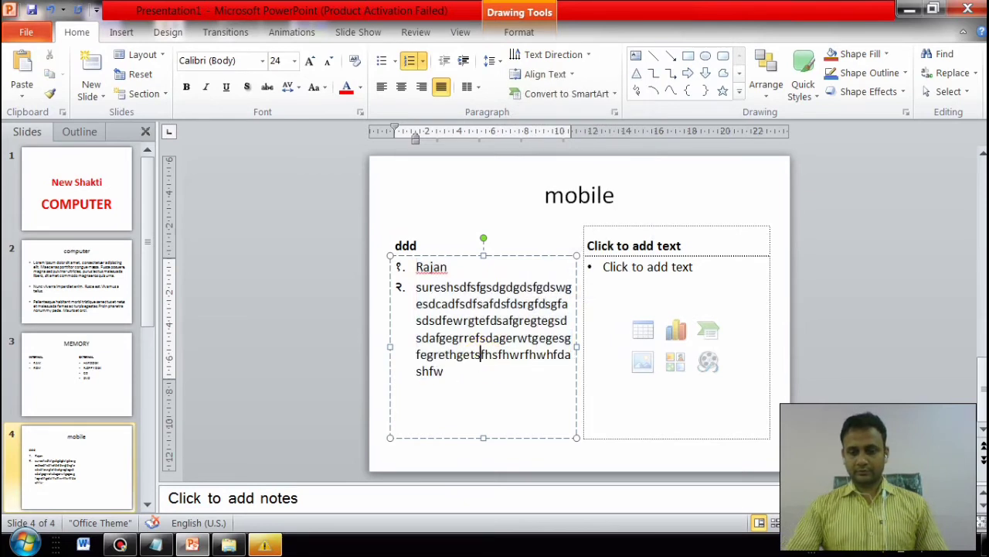
key(ctrl+a)
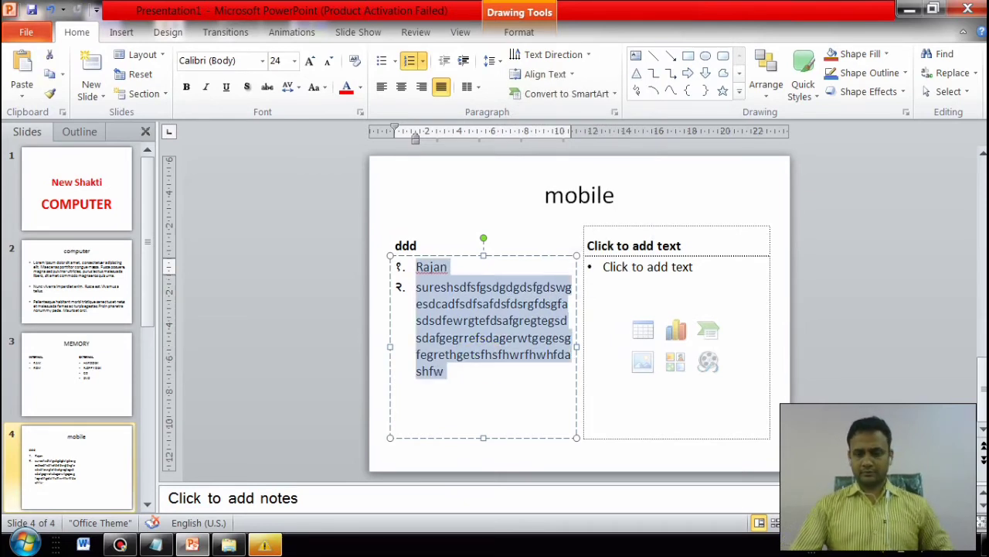
key(Delete)
text(ra)
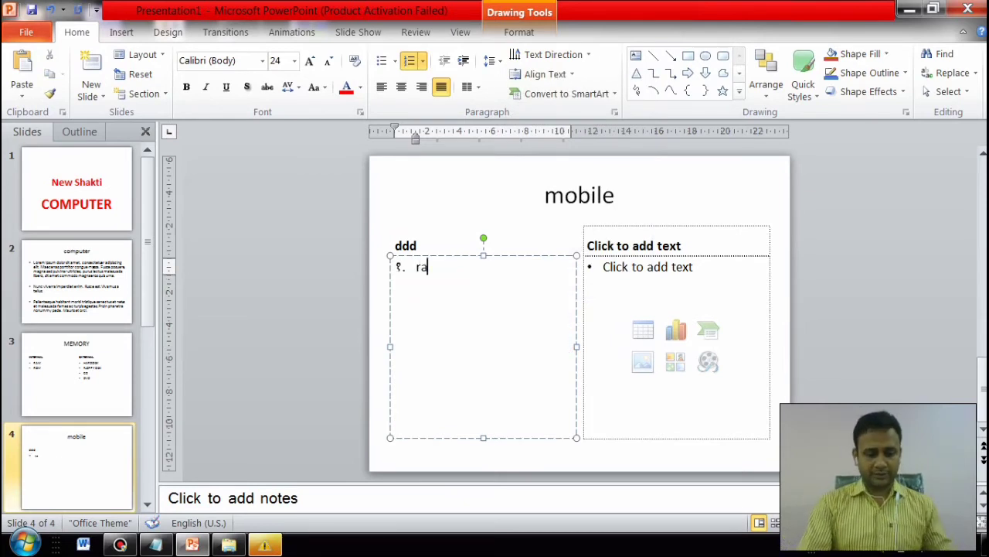
key(ctrl+a)
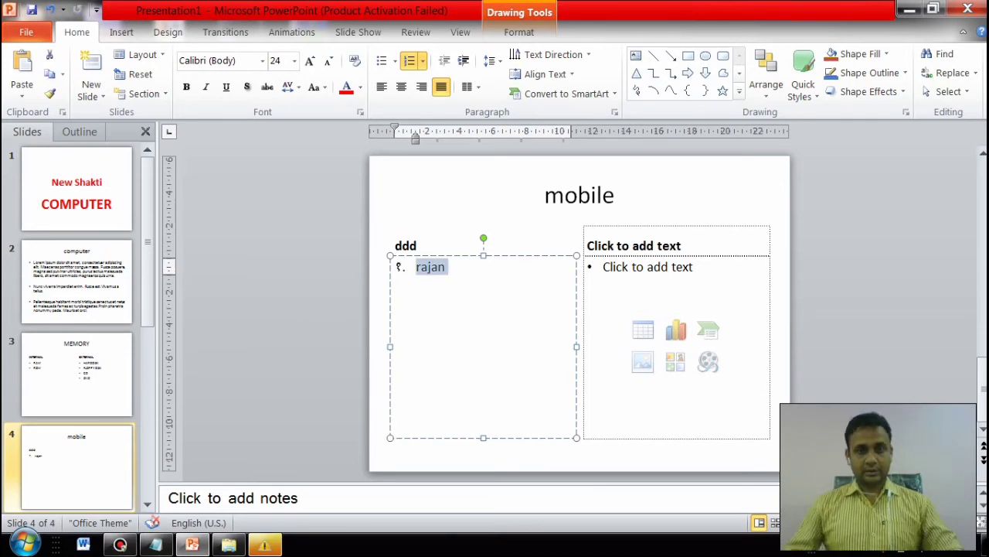
Step: Rotate the name 90°, enlarge its font four steps, then rotate it to 270°
click(588, 55)
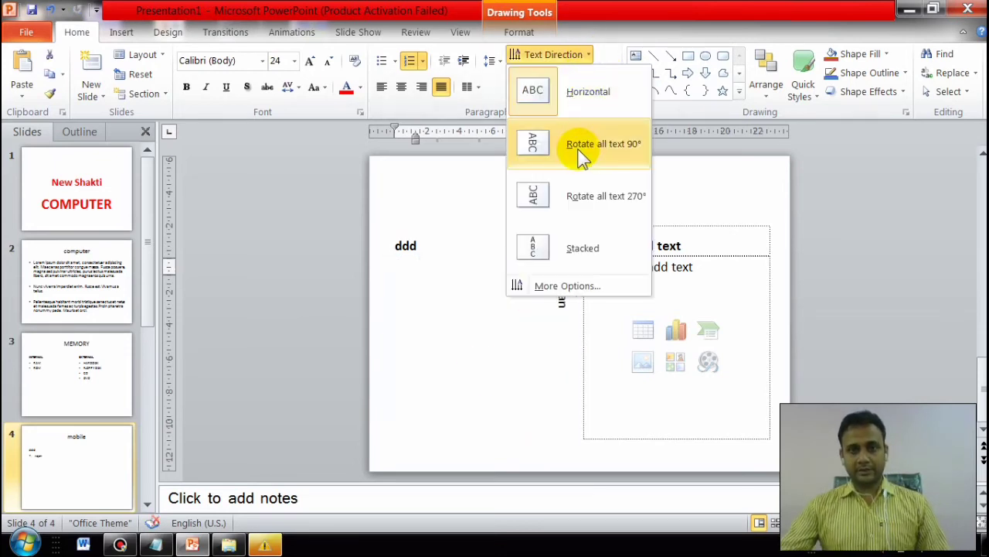
click(603, 144)
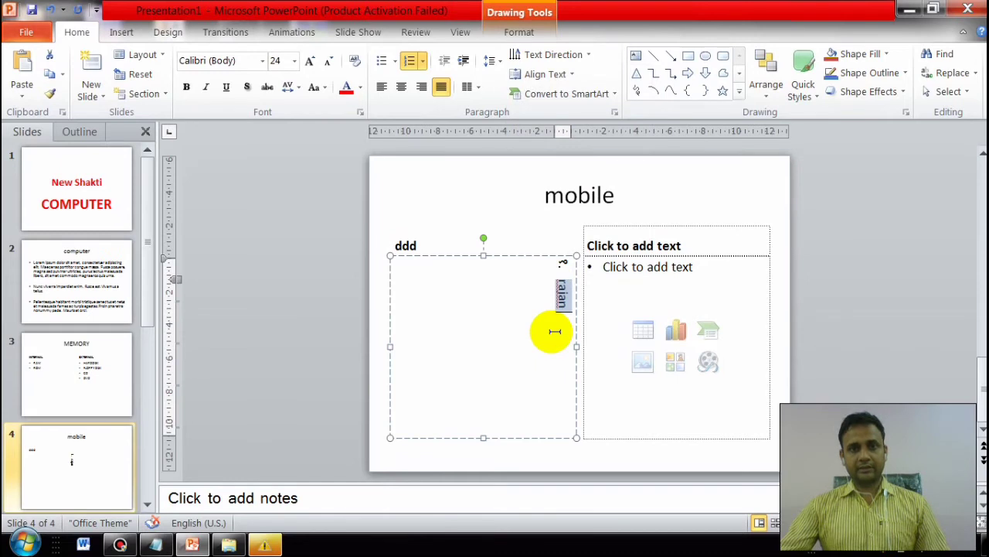
click(308, 62)
click(308, 62)
click(308, 62)
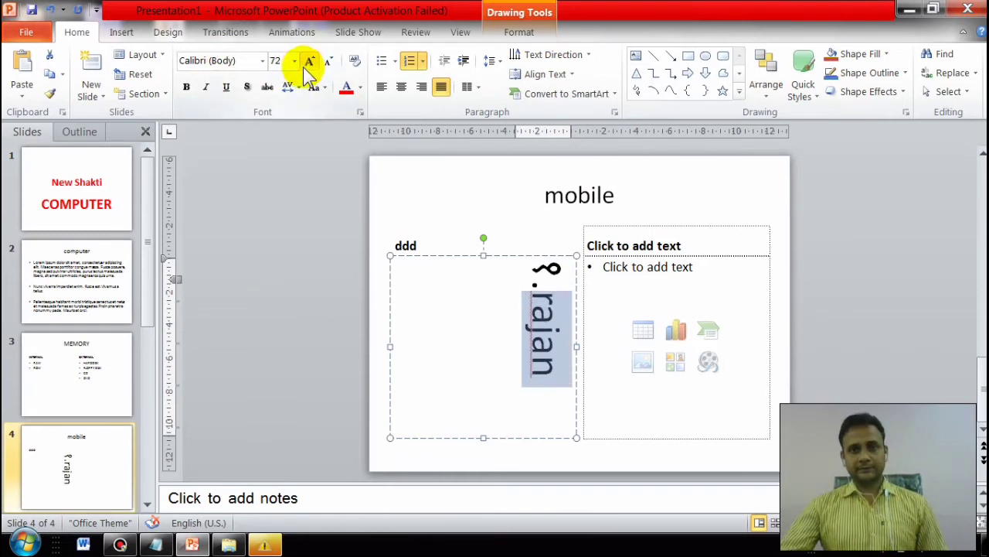
click(308, 62)
click(553, 54)
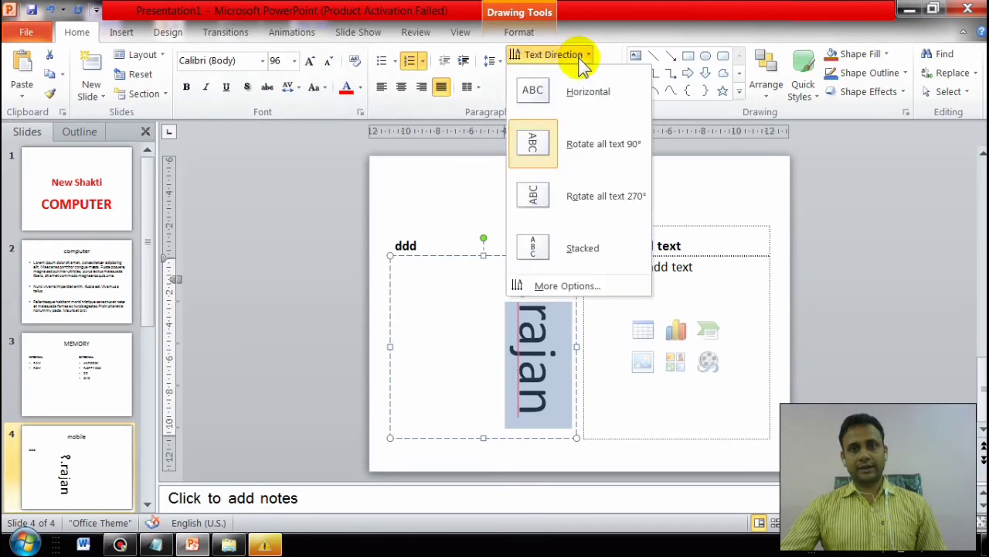
click(556, 192)
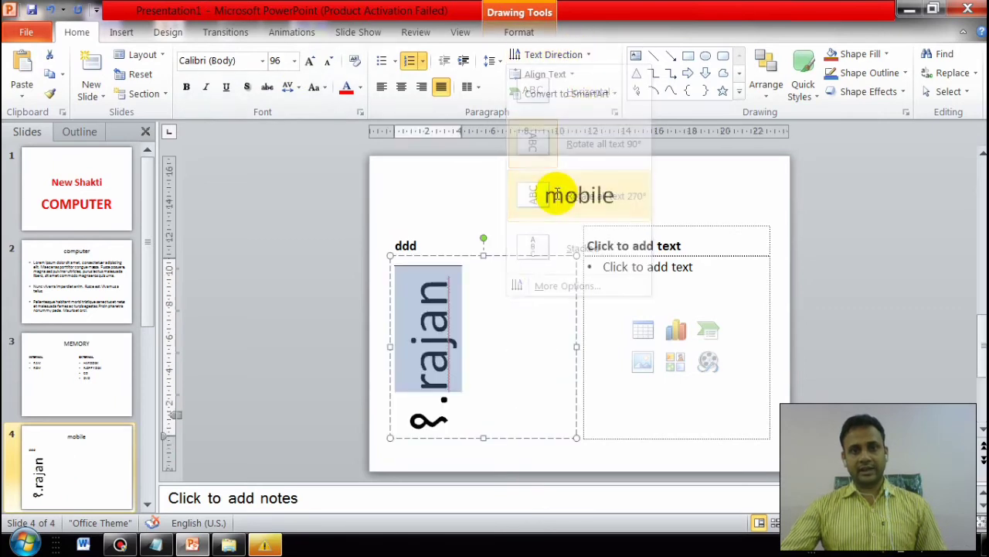
Step: Try horizontal and stacked text, then shrink the name back to horizontal 24 pt
click(558, 53)
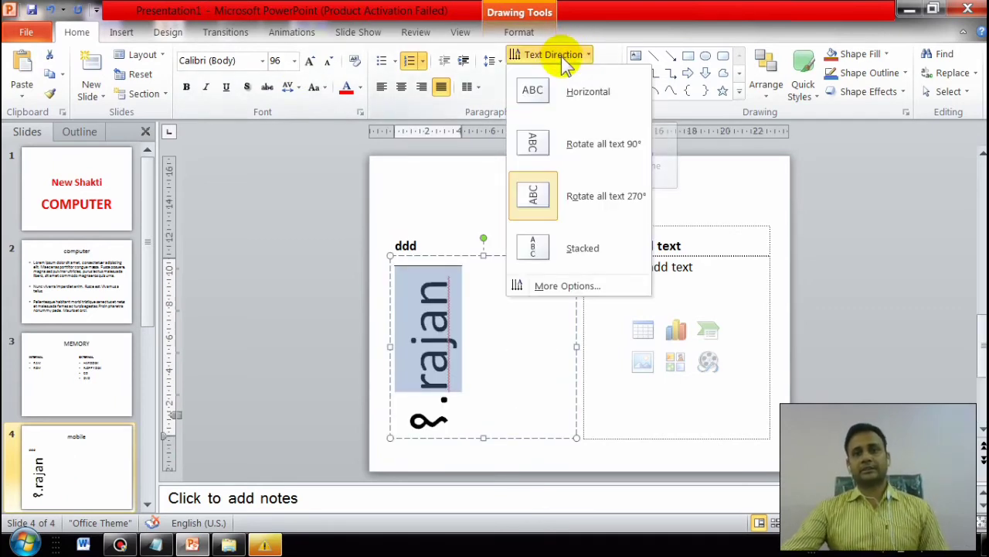
click(536, 95)
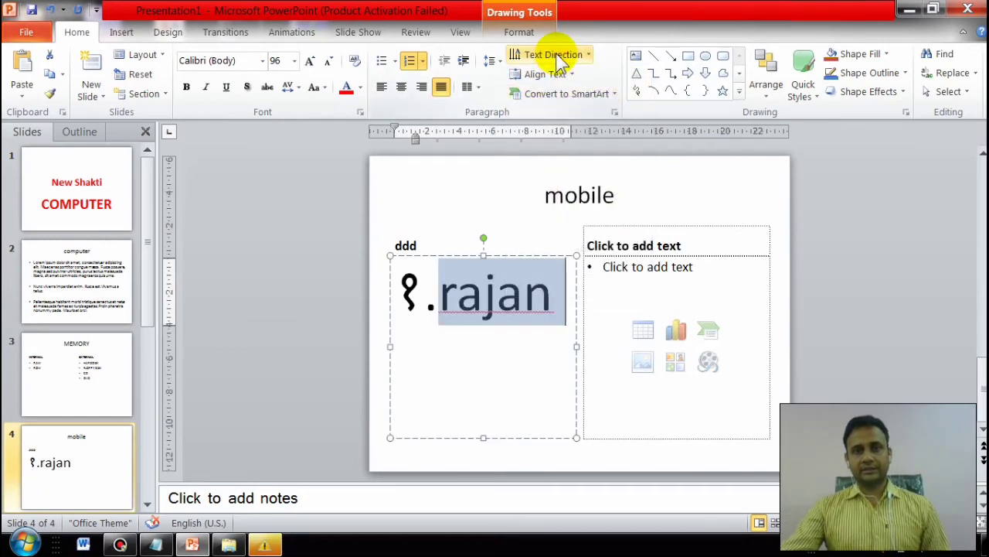
click(551, 54)
click(545, 244)
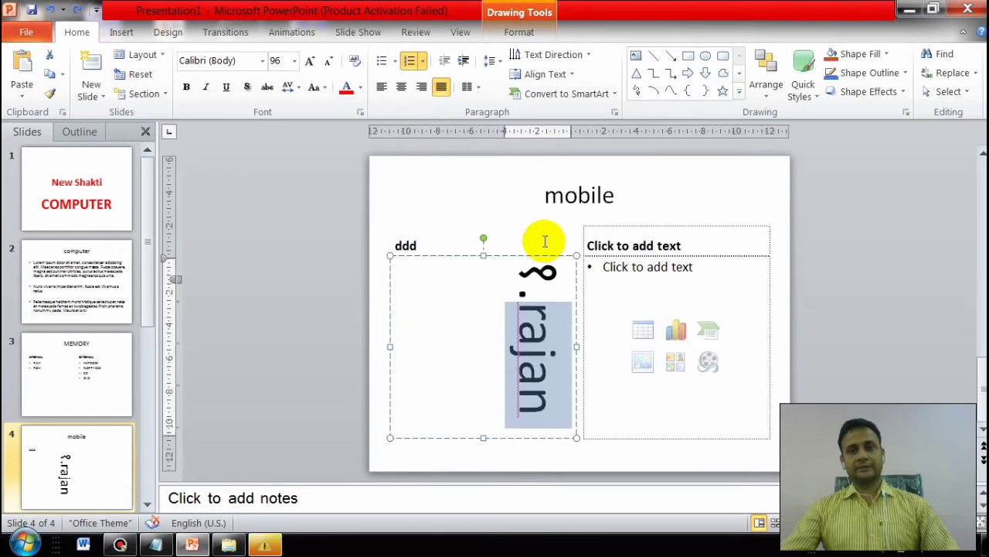
key(ctrl+bracketleft)
key(ctrl+bracketleft)
key(ctrl+bracketleft)
key(ctrl+bracketleft)
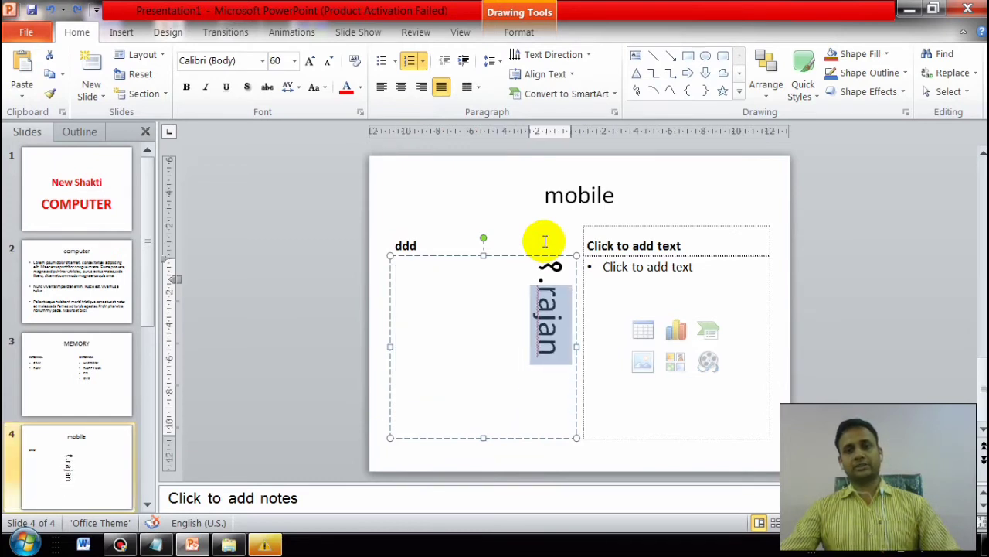
key(ctrl+bracketleft)
key(ctrl+bracketleft)
key(ctrl+bracketleft)
key(ctrl+bracketleft)
key(ctrl+bracketleft)
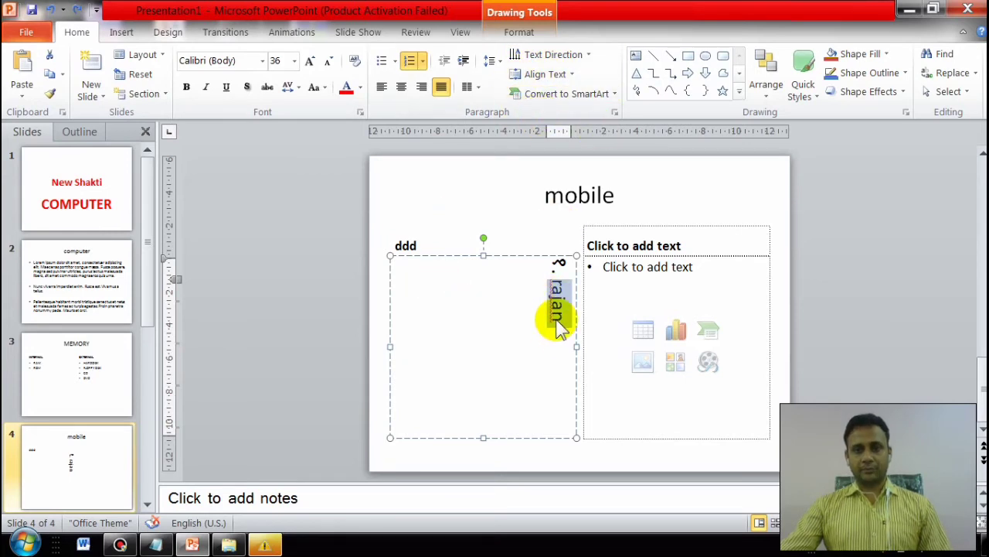
key(ctrl+bracketleft)
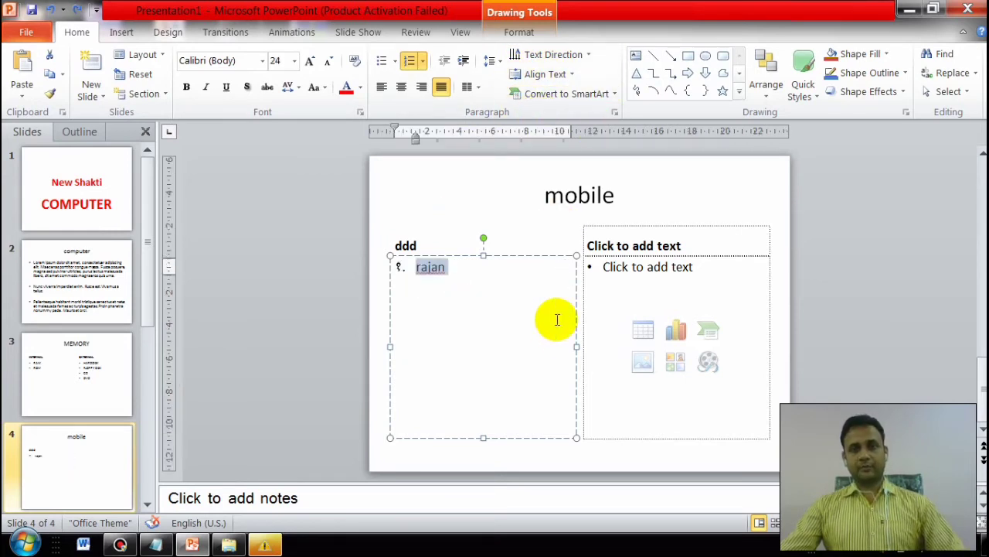
Step: Try middle and bottom vertical alignment for the name, settling on middle
click(574, 73)
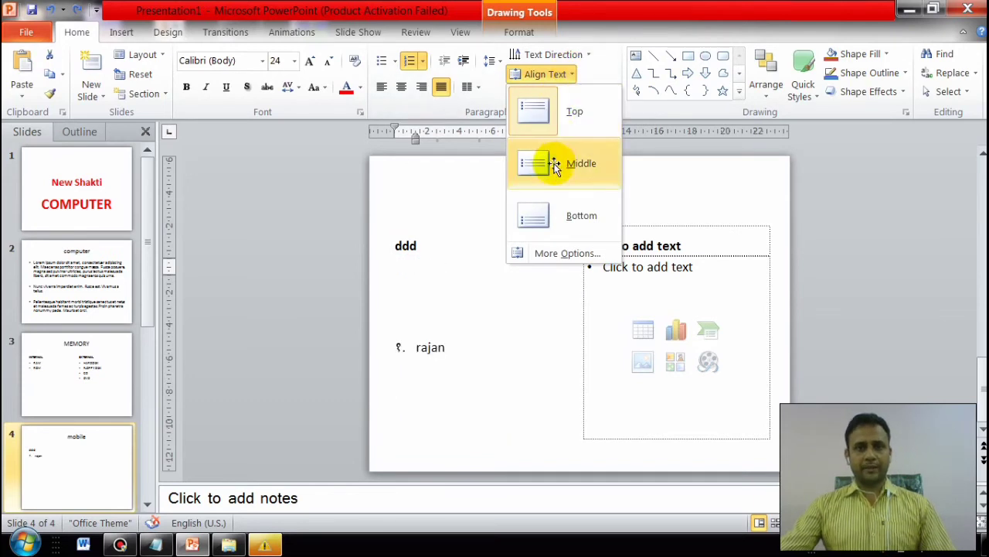
click(555, 167)
click(556, 74)
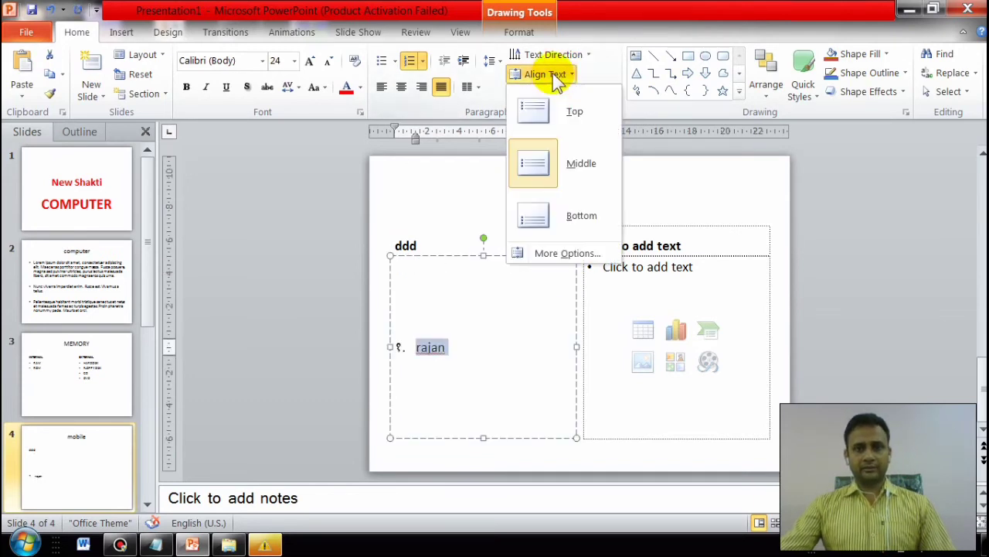
click(572, 219)
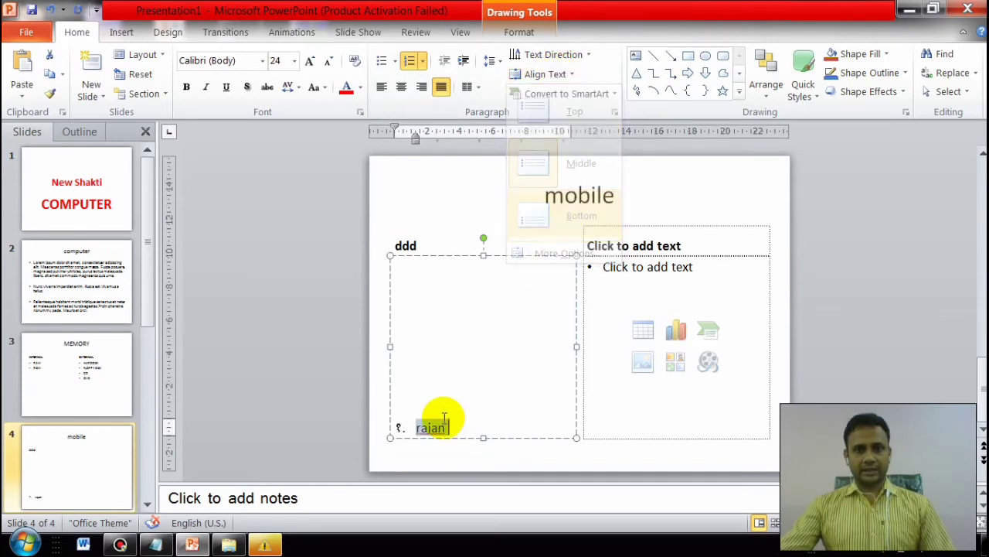
click(554, 77)
click(575, 161)
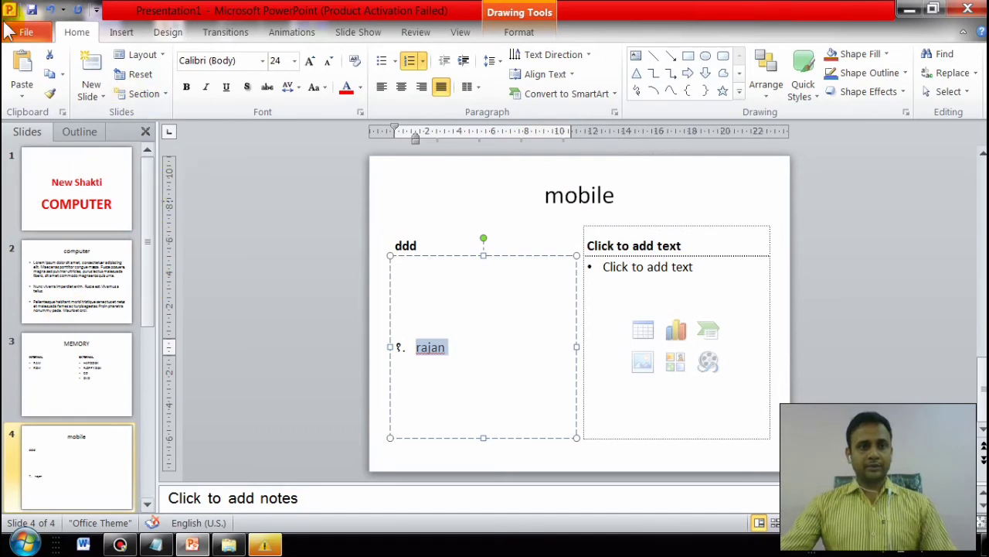
Step: Add a blank slide 5 and delete it again
click(90, 92)
click(113, 374)
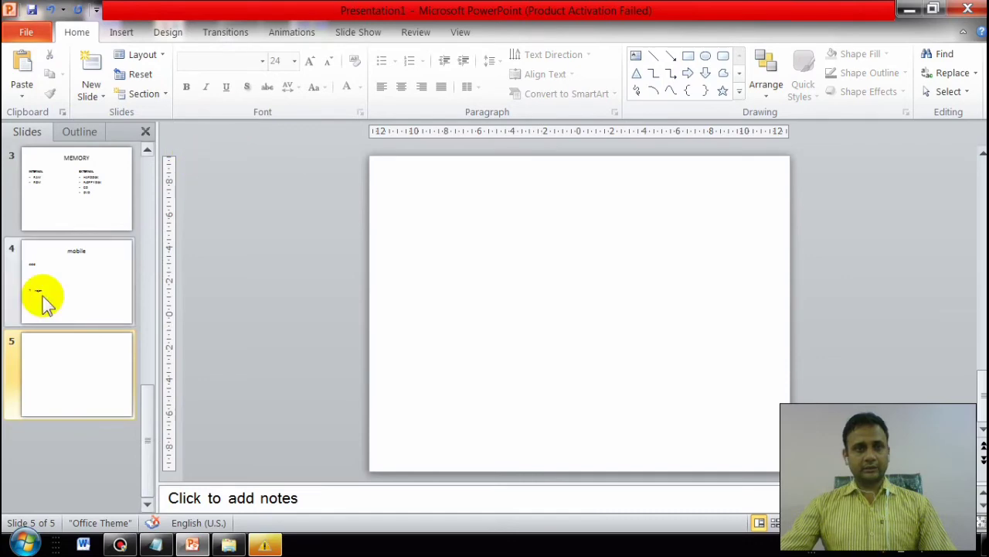
key(Delete)
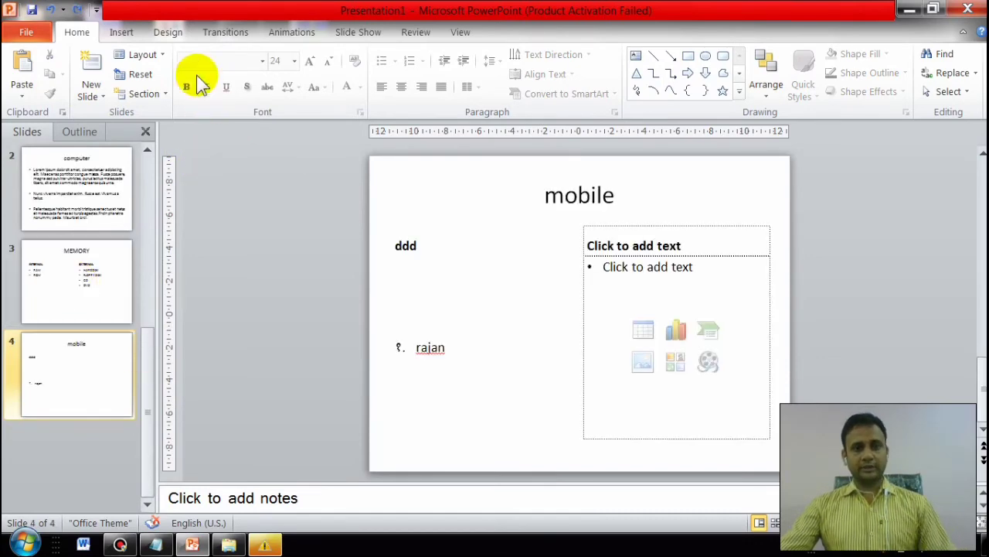
click(642, 362)
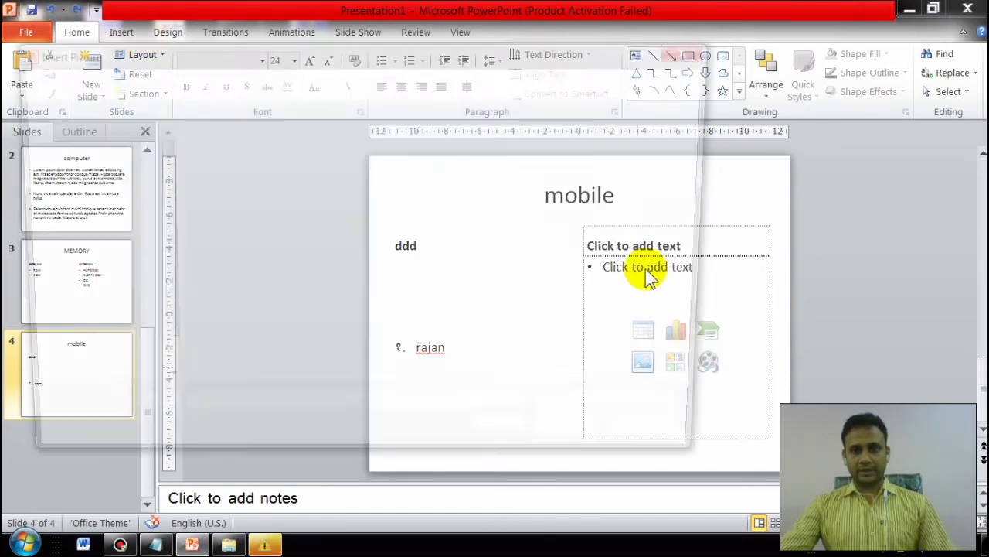
Step: Convert the right-hand placeholder into a Basic Process SmartArt diagram
click(700, 50)
click(641, 272)
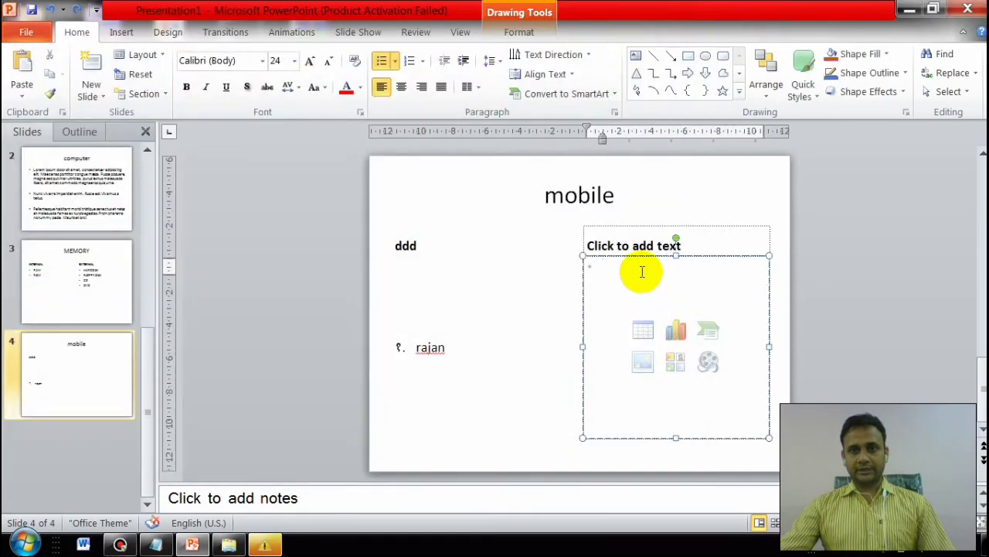
click(582, 95)
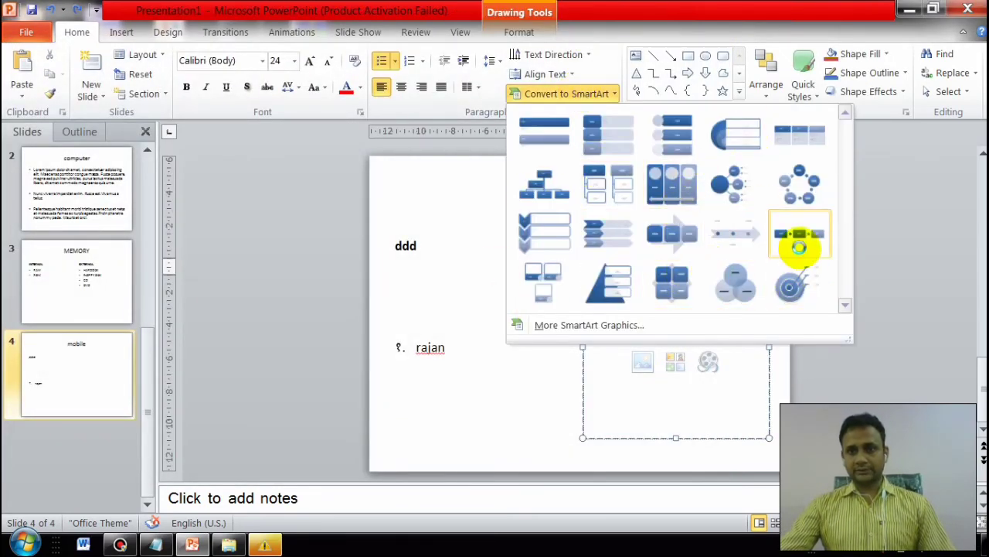
click(799, 233)
Step: Label the three process boxes input, process and output
click(611, 351)
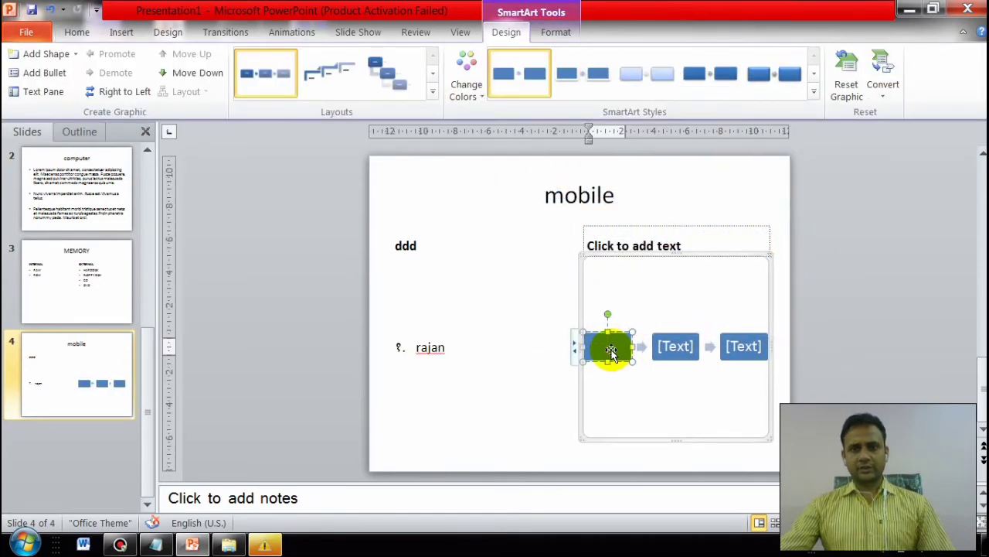
text(input)
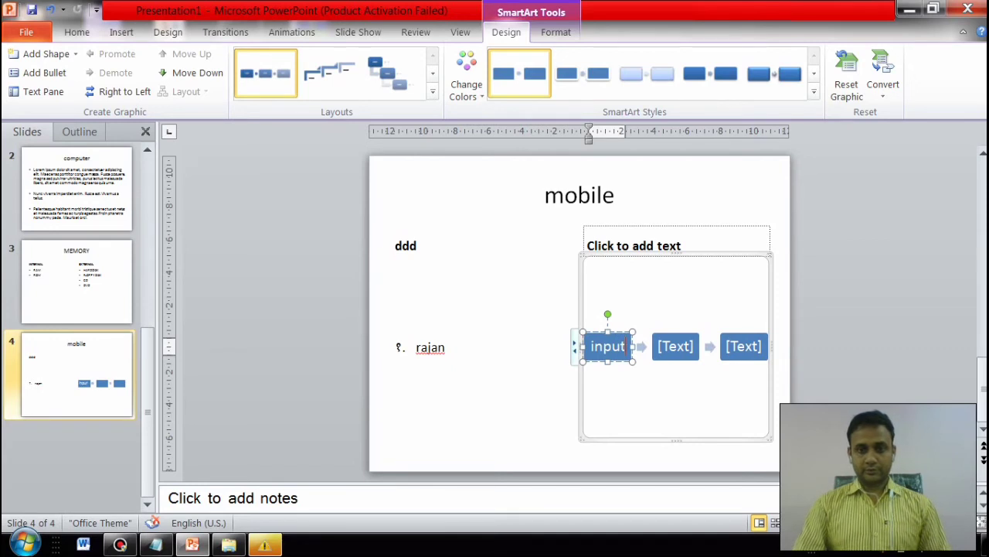
click(680, 347)
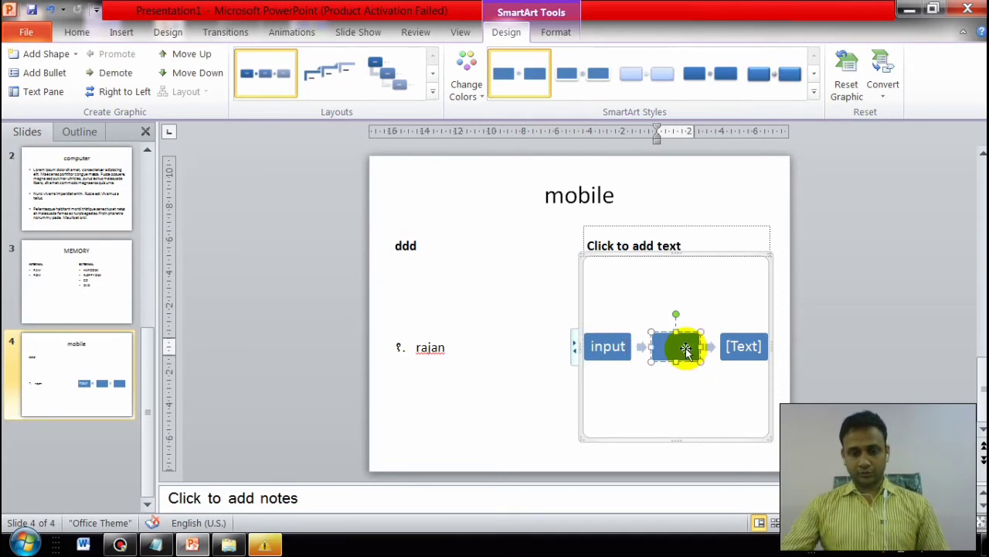
text(process)
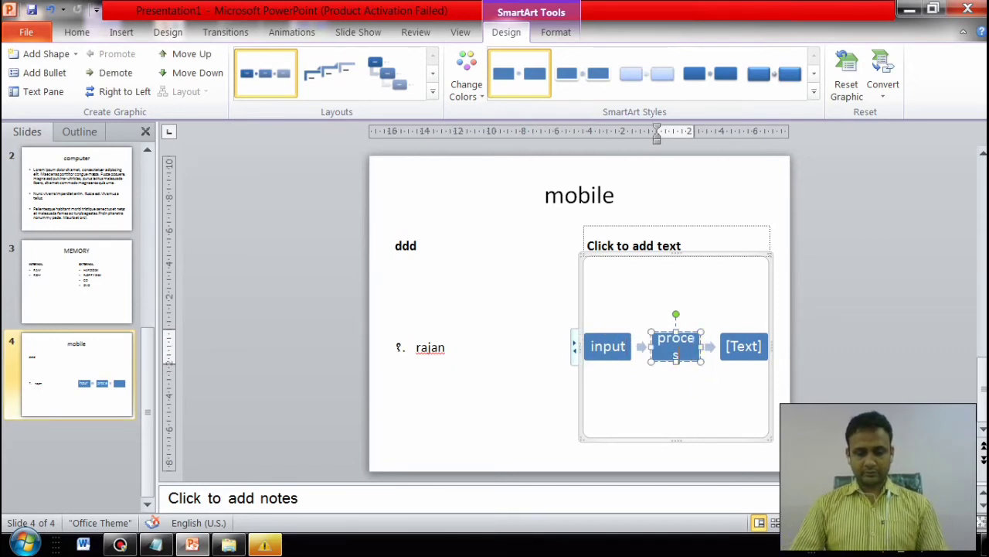
click(751, 336)
click(750, 342)
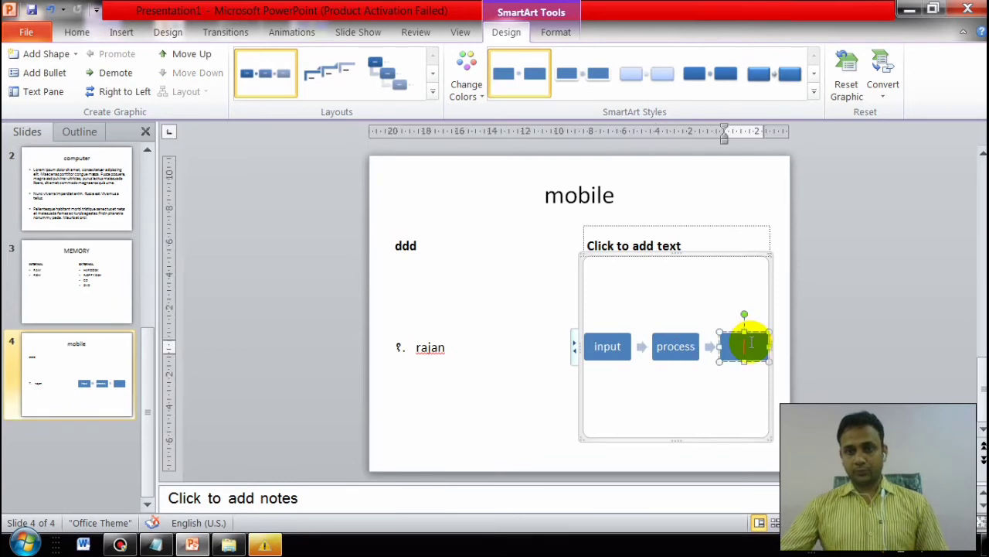
text(output)
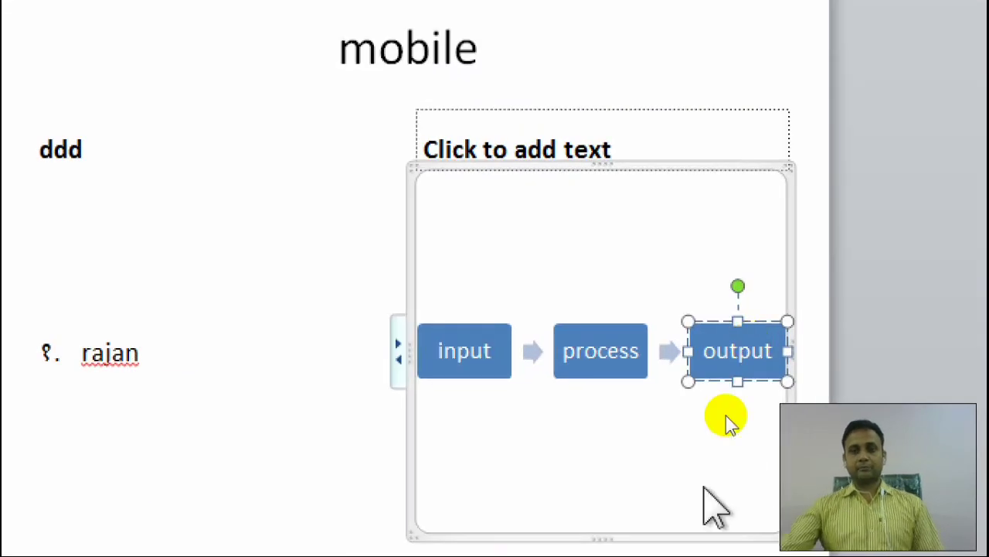
click(659, 445)
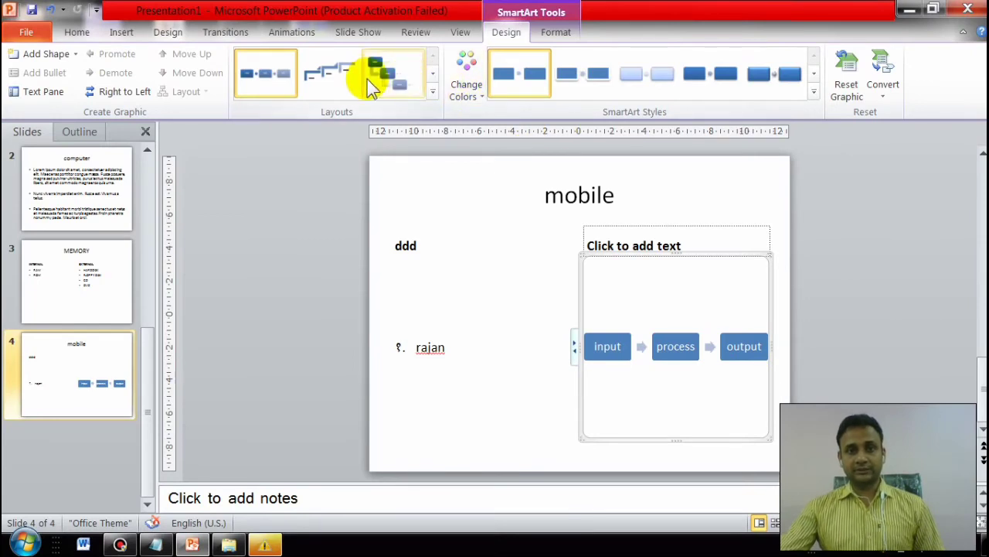
Step: Try a step-up process layout and red colour scheme, then return to Basic Process
click(348, 68)
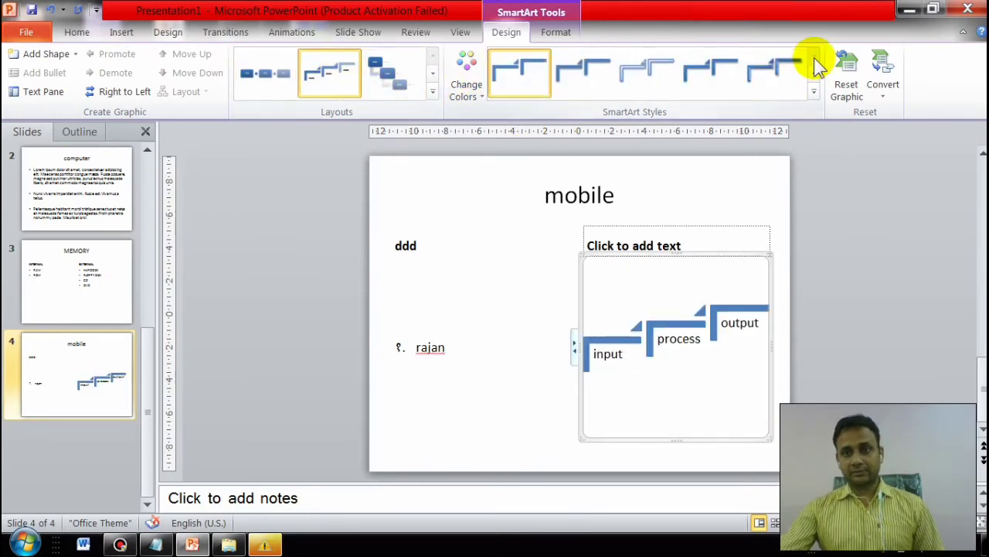
click(470, 65)
click(586, 331)
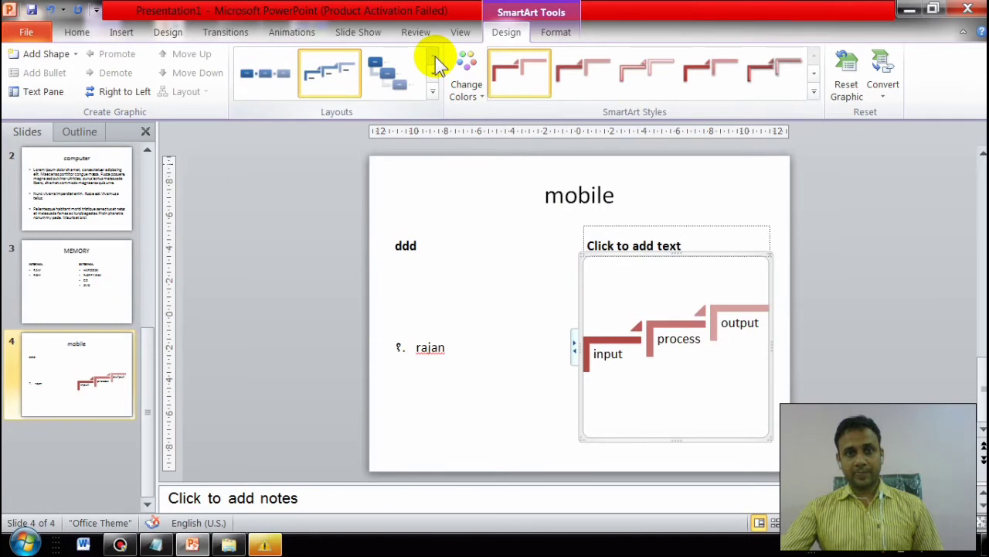
click(253, 76)
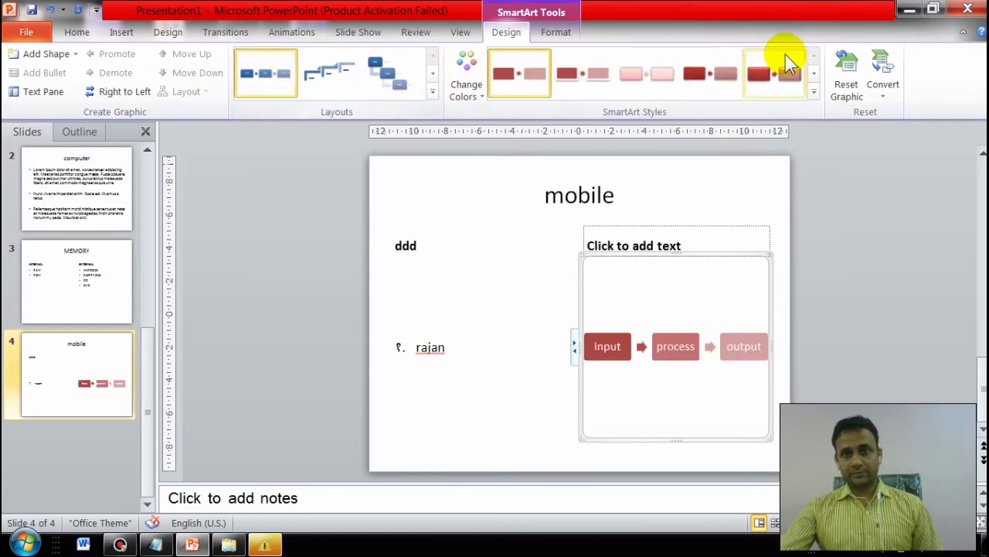
Step: Apply a framed SmartArt style and the Colorful blue, green, orange palette
click(813, 72)
click(773, 74)
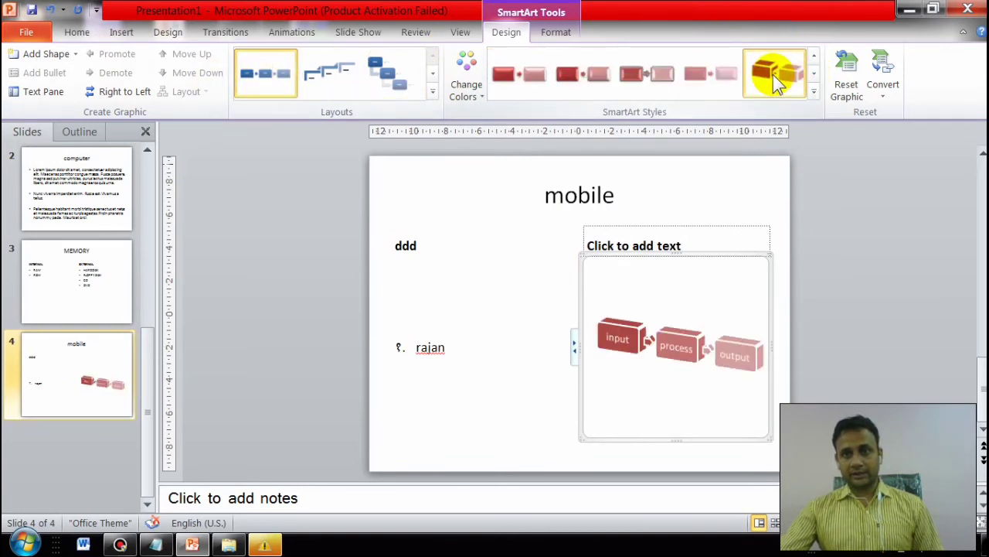
click(635, 79)
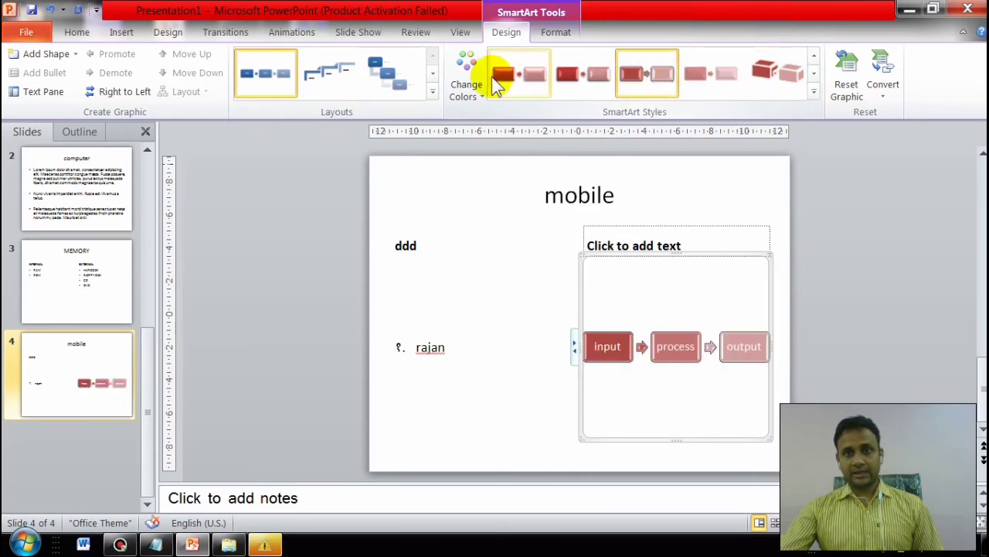
click(474, 67)
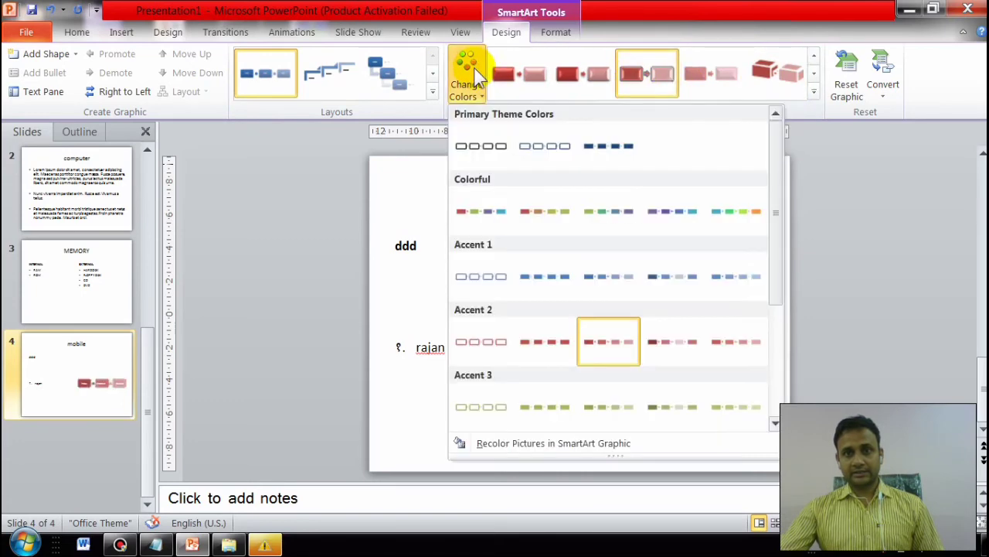
click(742, 209)
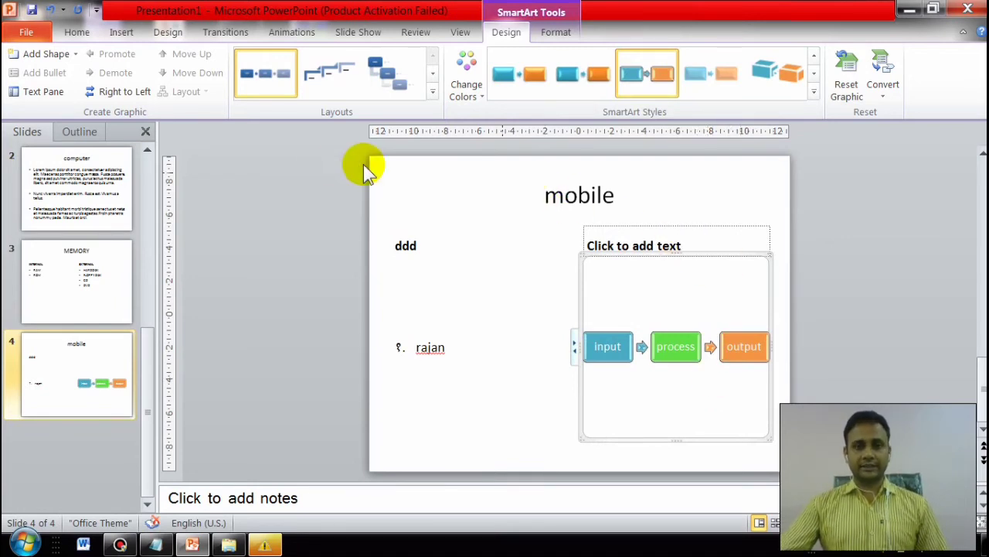
click(77, 32)
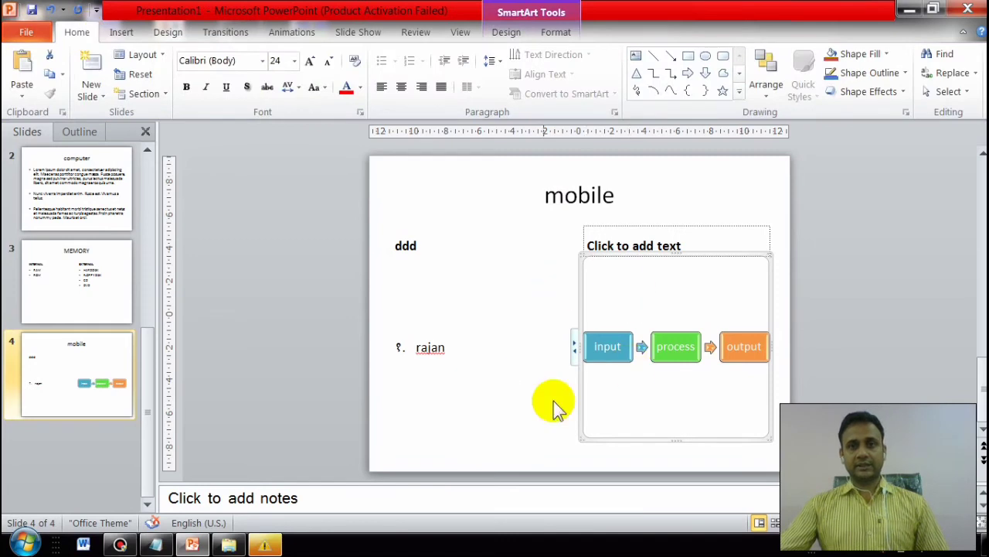
Step: Click through slide 4's process box, the ddd text box and the right-hand placeholder, placing the caret after rajan
click(659, 348)
click(553, 256)
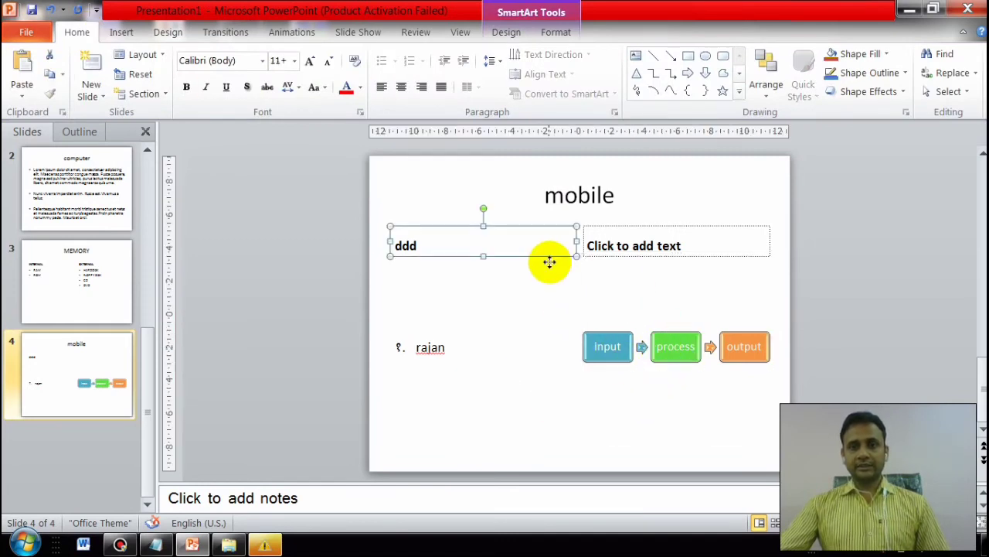
click(629, 246)
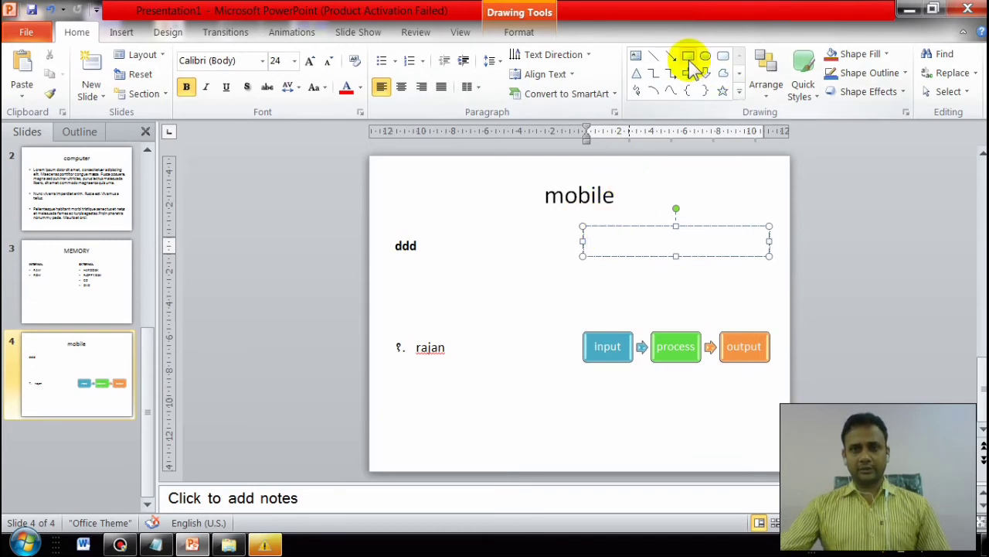
click(488, 289)
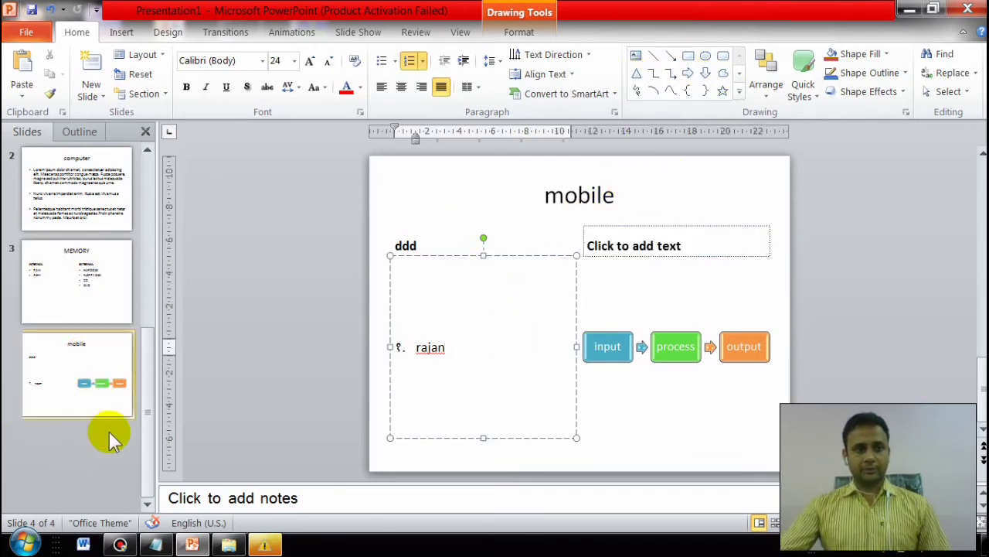
Step: Draw a rectangle on slide 4 just below the ddd heading, above the numbered name
click(453, 221)
click(456, 270)
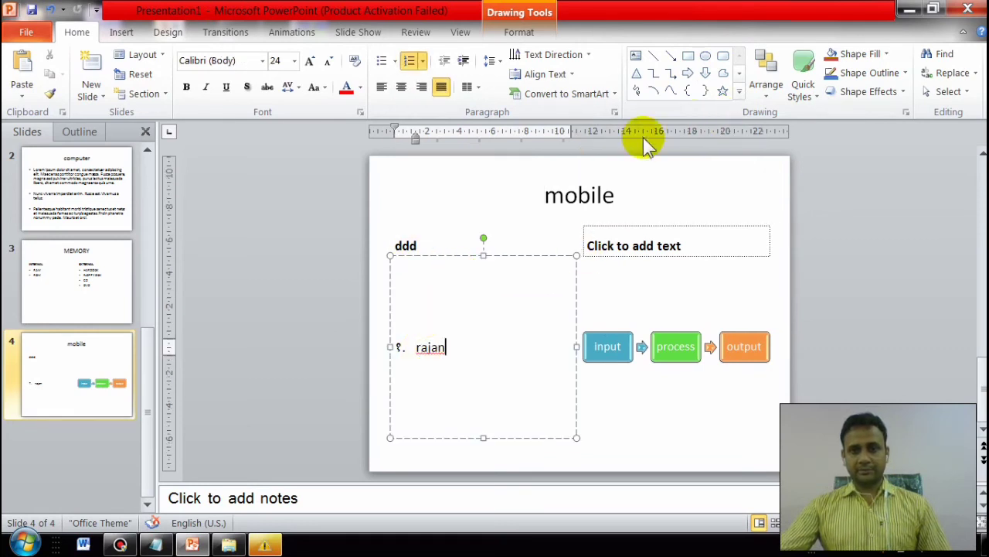
click(688, 55)
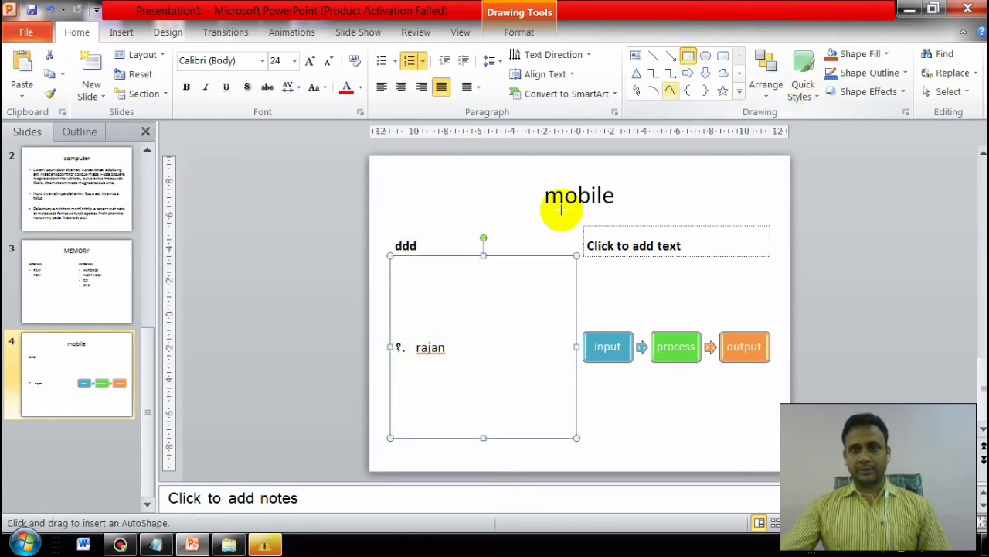
drag(413, 268, 508, 307)
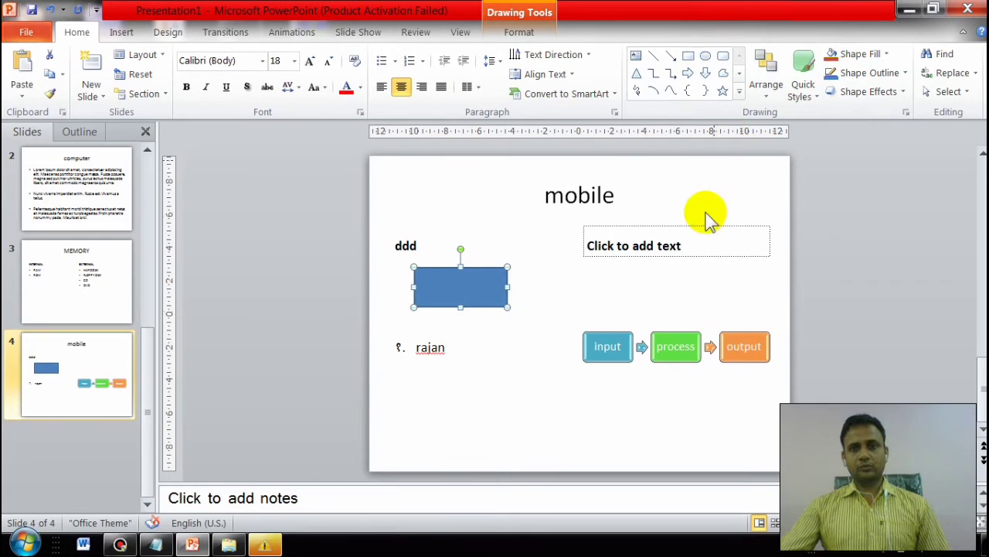
Step: Fill the rectangle red and give it a dark blue outline
click(886, 55)
click(845, 180)
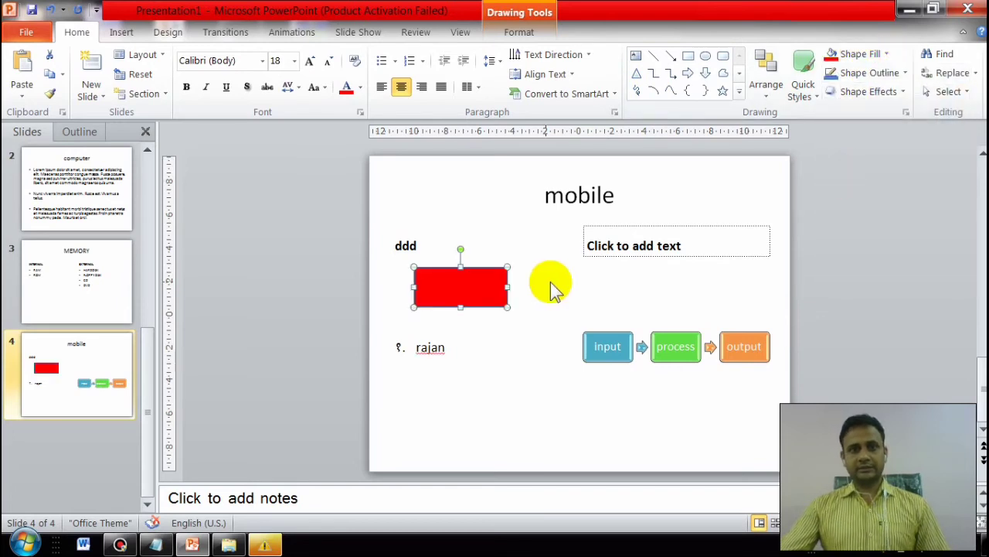
click(889, 72)
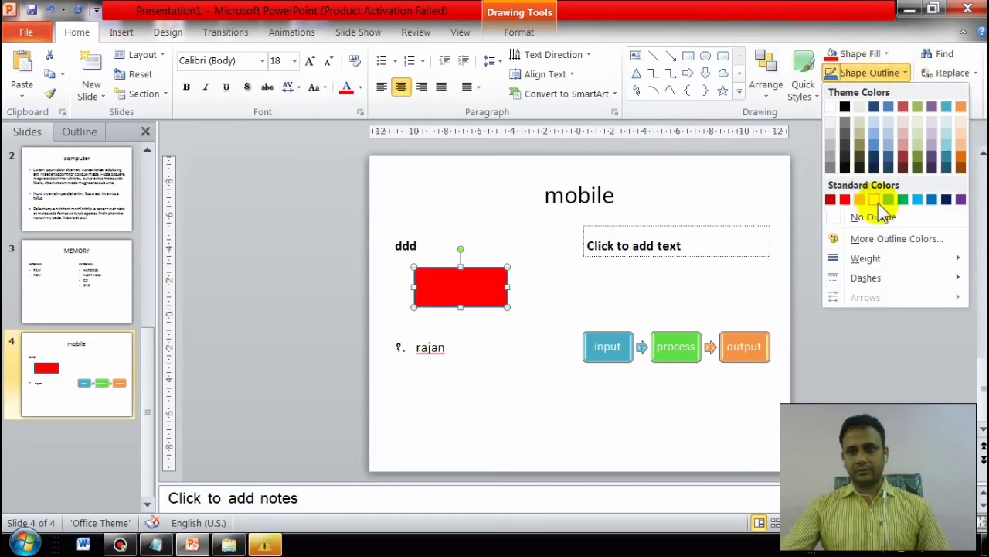
click(946, 200)
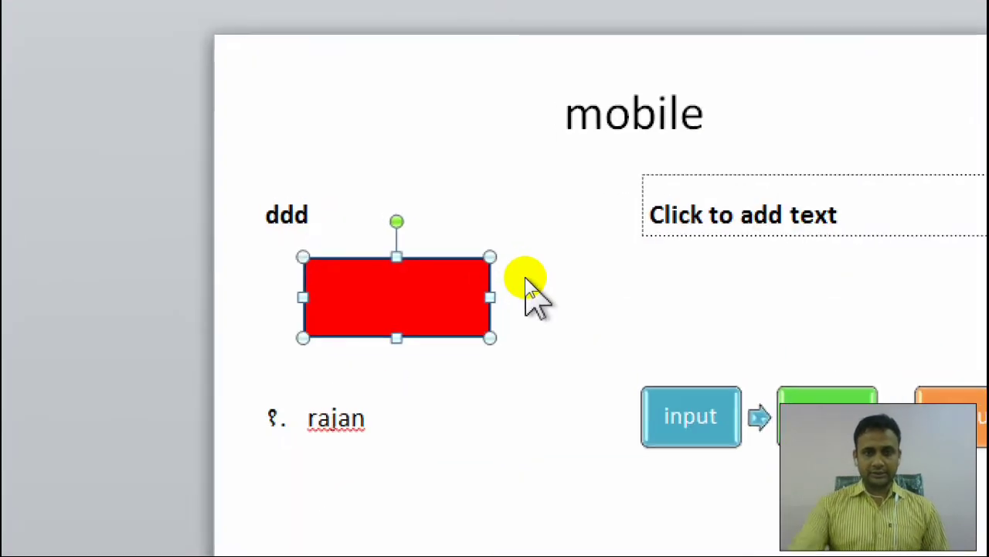
Step: Apply the second bevel preset and the Parallel 3-D rotation to the red rectangle
click(483, 375)
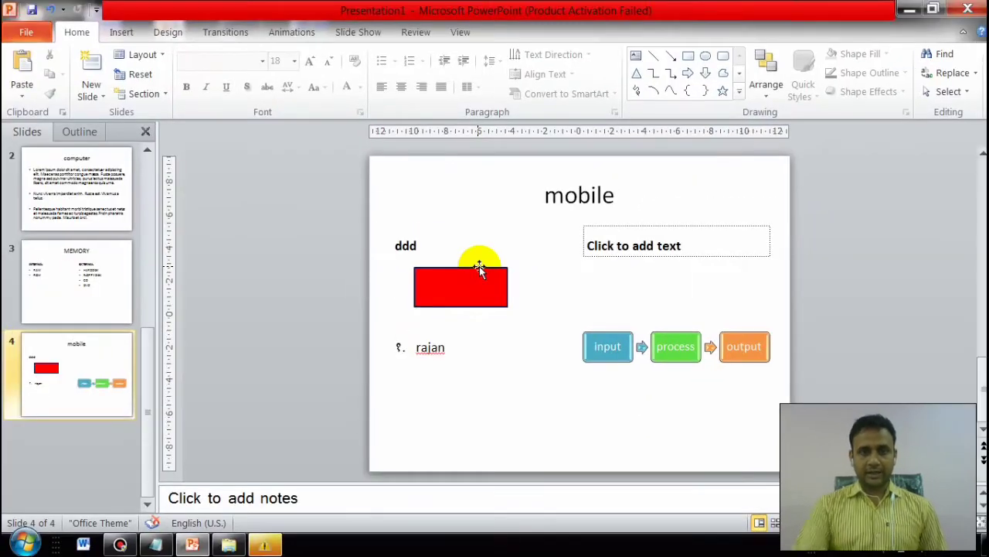
click(479, 287)
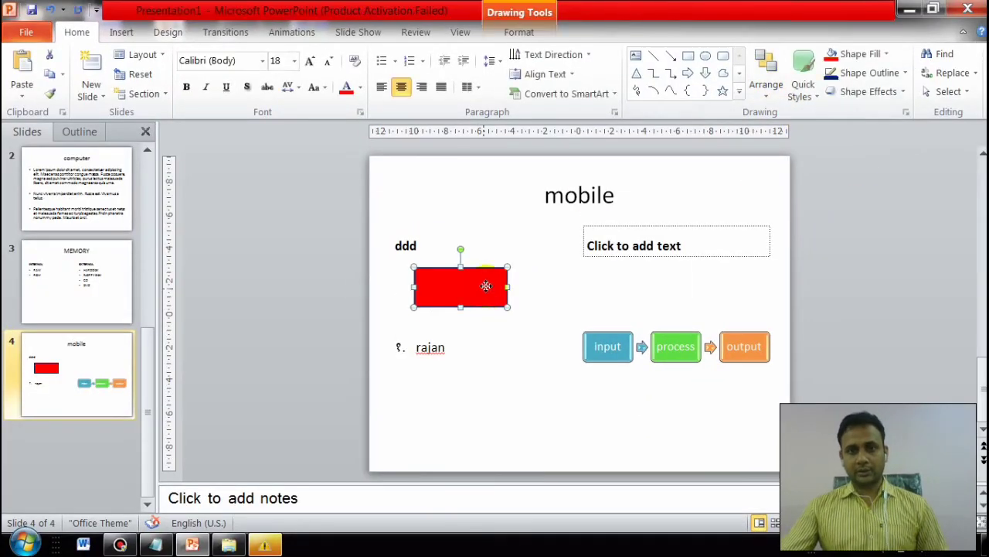
click(903, 93)
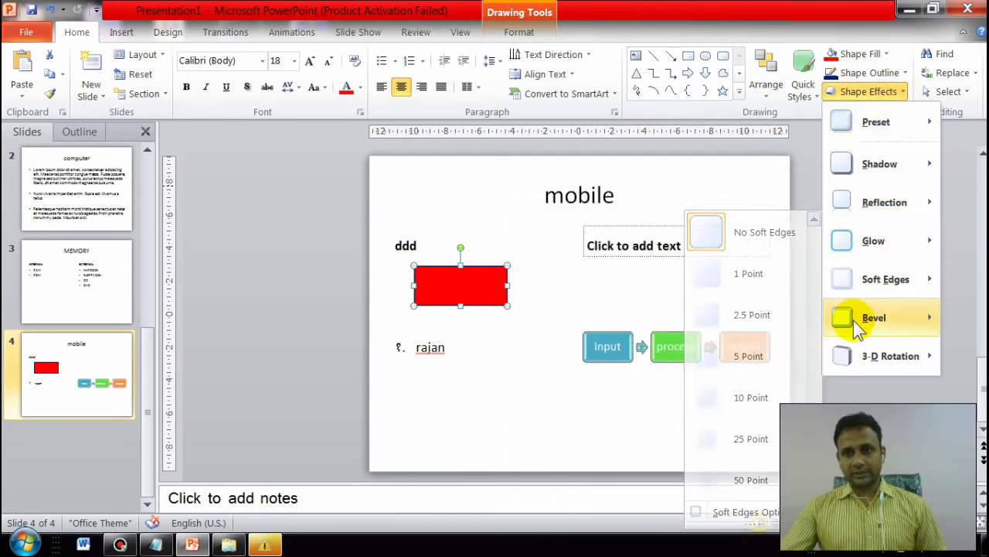
mouse_move(855, 321)
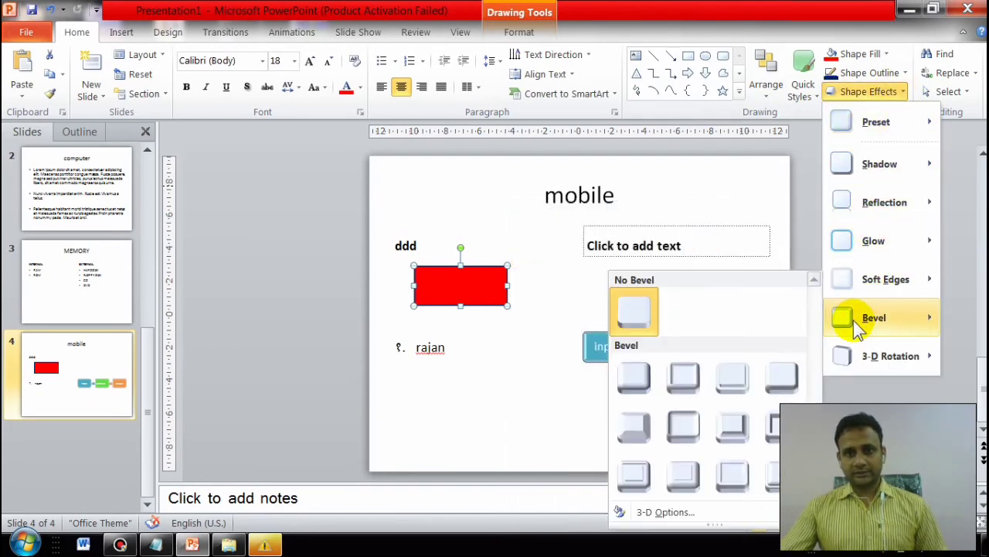
click(678, 383)
click(882, 91)
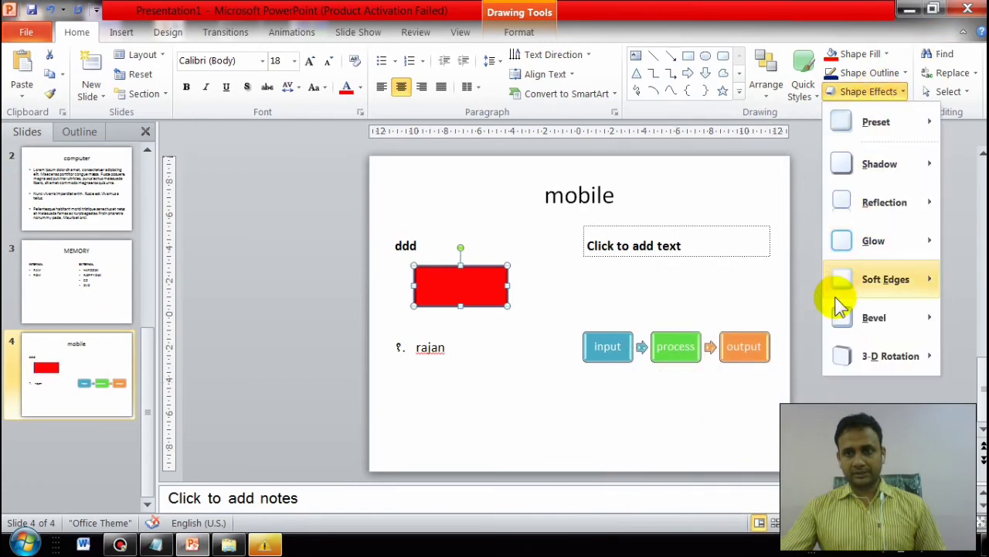
mouse_move(863, 353)
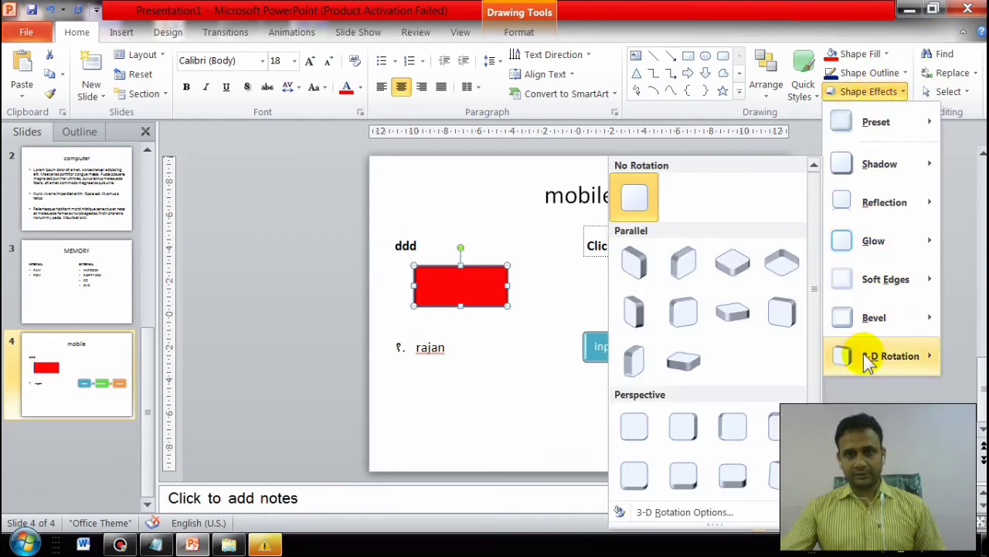
click(632, 360)
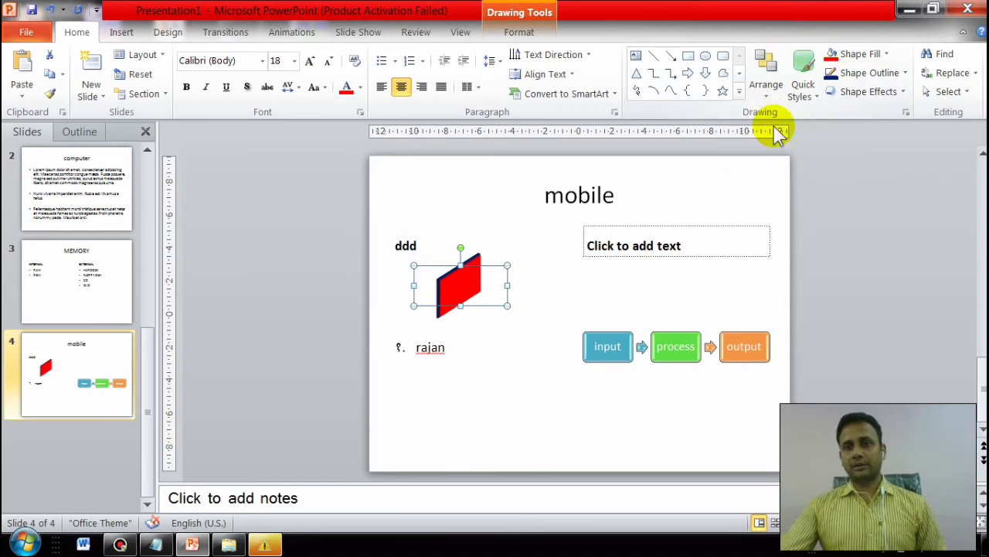
Step: Move the rotated red shape slightly upward, leaving its layering unchanged
click(774, 104)
click(488, 368)
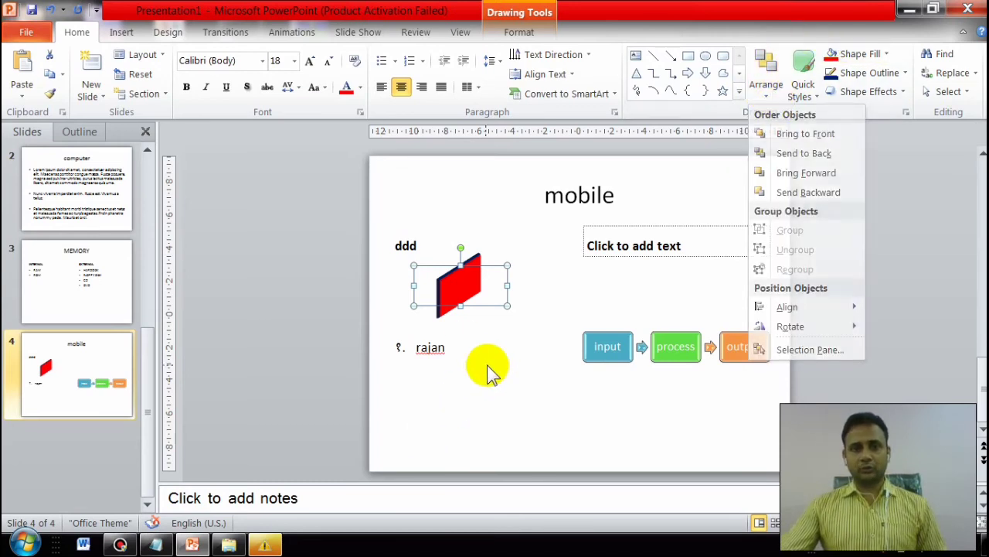
drag(480, 304, 469, 271)
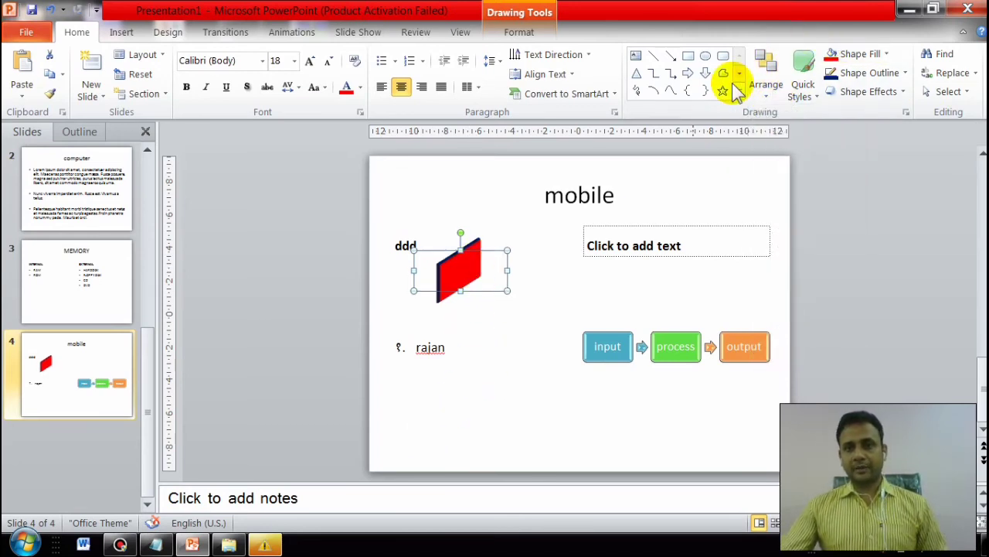
Step: Draw a blue oval over the red slab and nudge it slightly upward
click(705, 57)
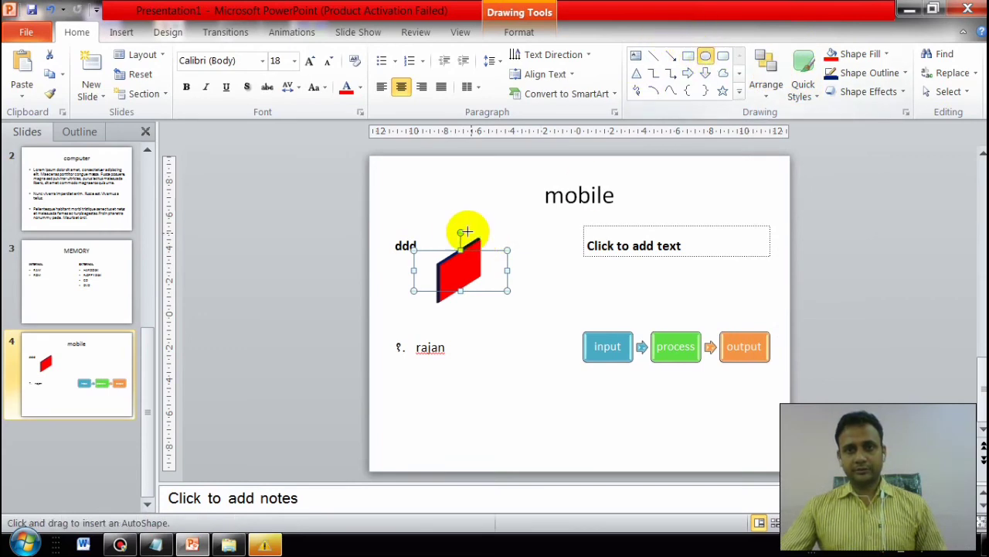
drag(434, 221, 563, 290)
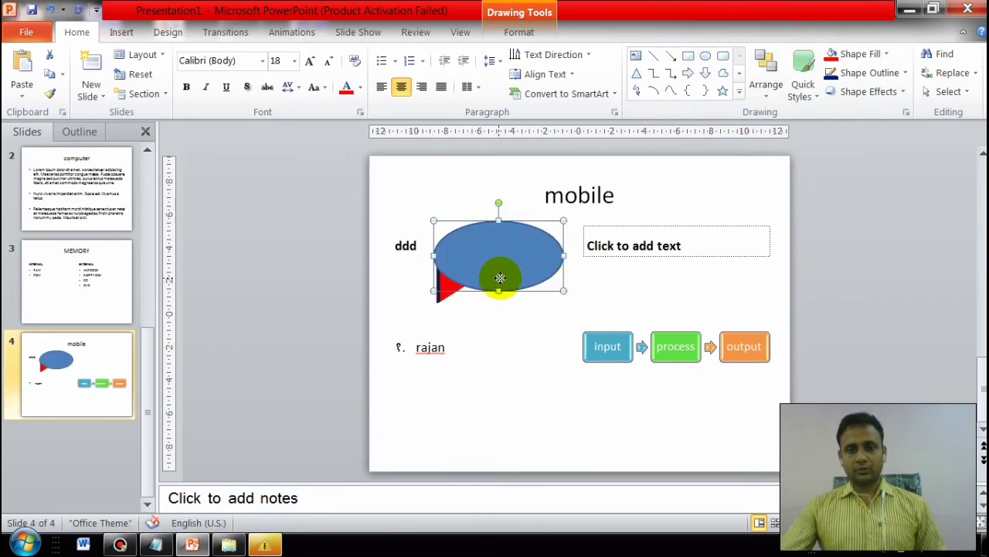
drag(501, 277, 502, 272)
click(515, 258)
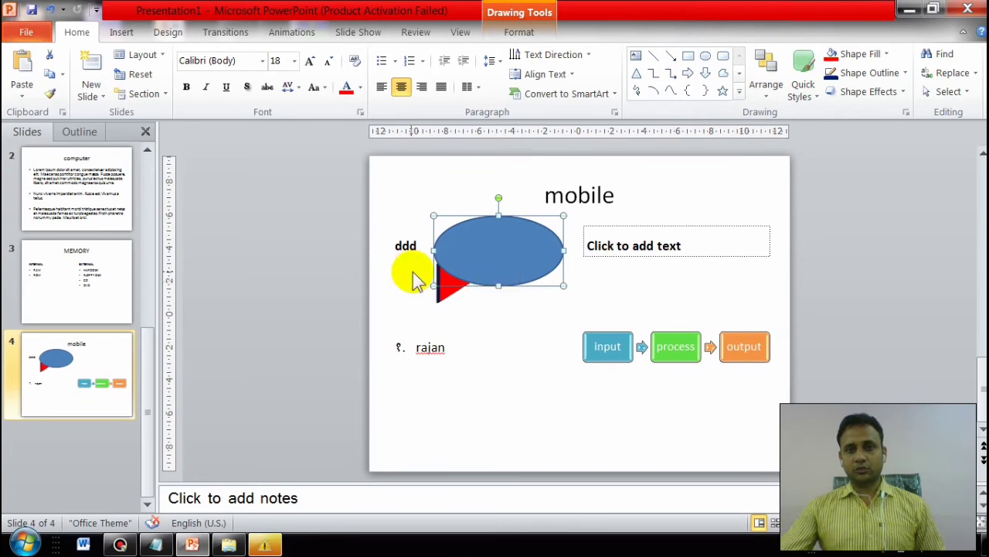
Step: Send the oval backward, then bring it to the front of the red shape; return to slide 2
click(766, 77)
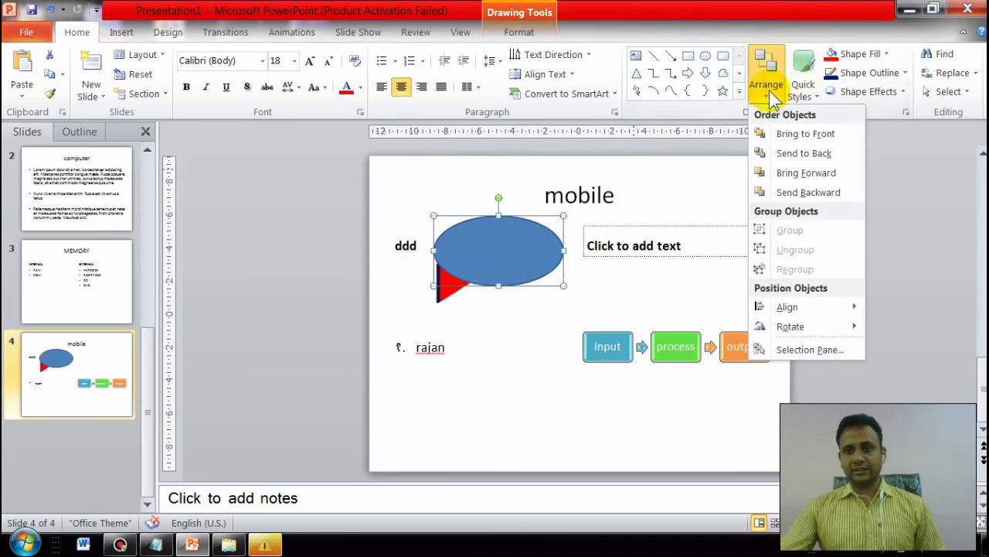
click(804, 193)
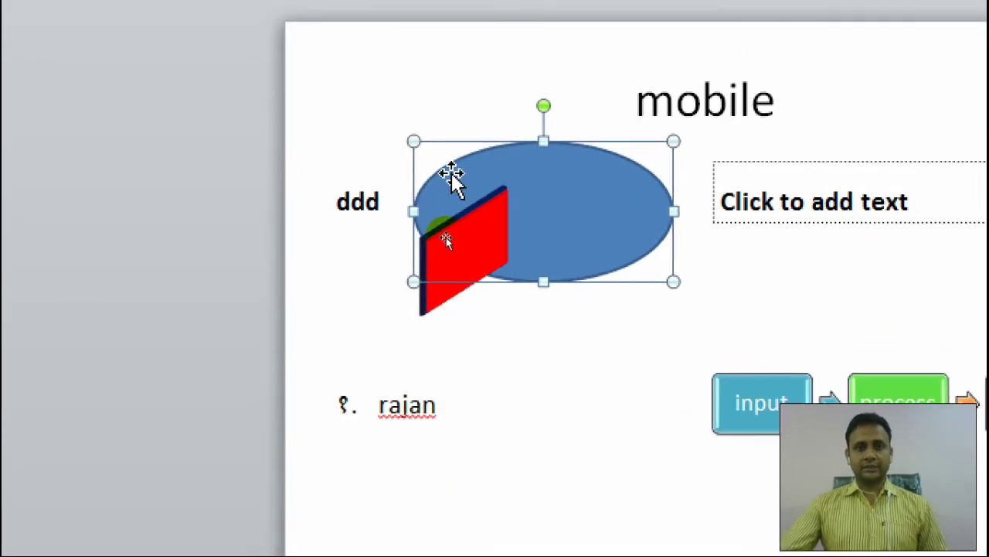
drag(446, 238, 532, 250)
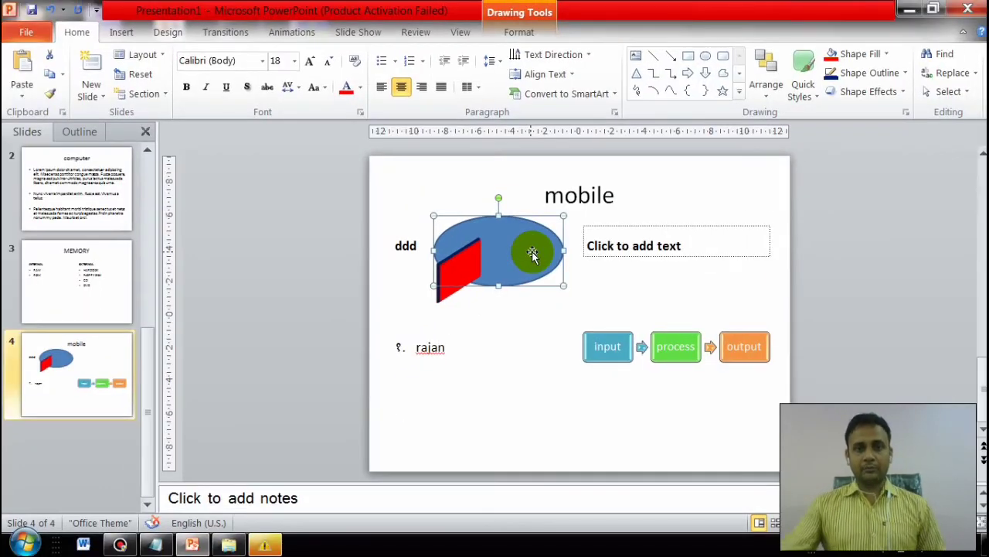
click(766, 85)
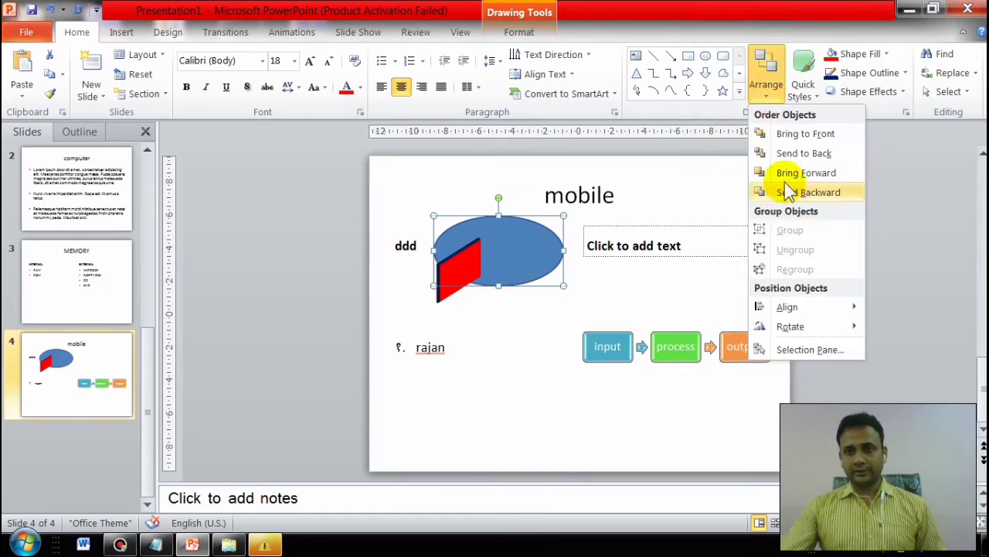
click(806, 132)
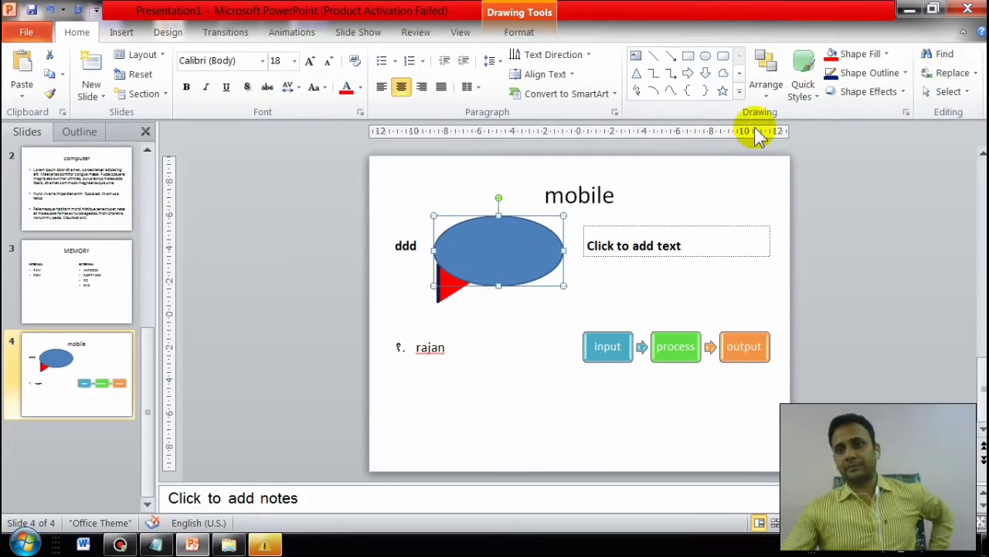
click(66, 205)
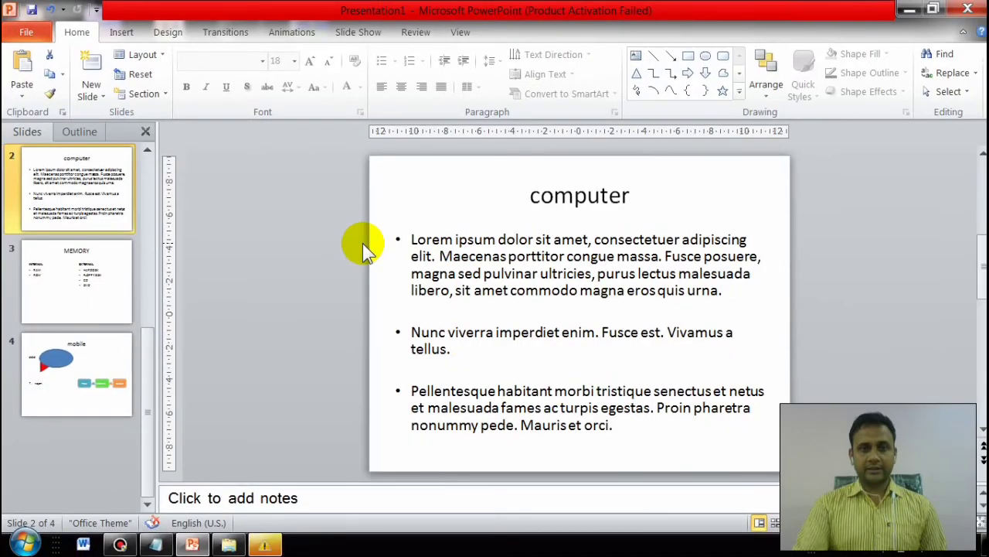
Step: Use Find to locate the first 'lorem' in the computer slide's opening bullet
click(941, 53)
text(lorem)
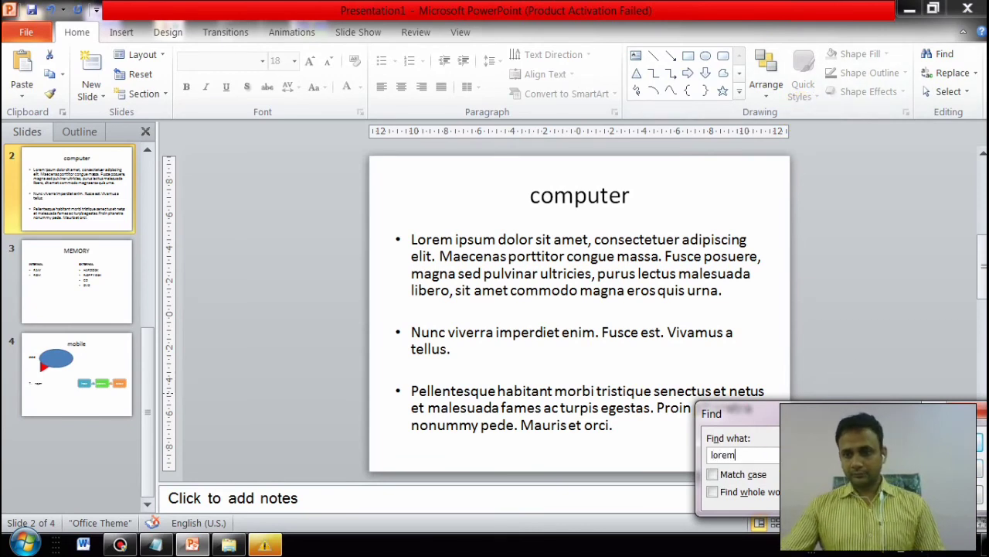
key(Return)
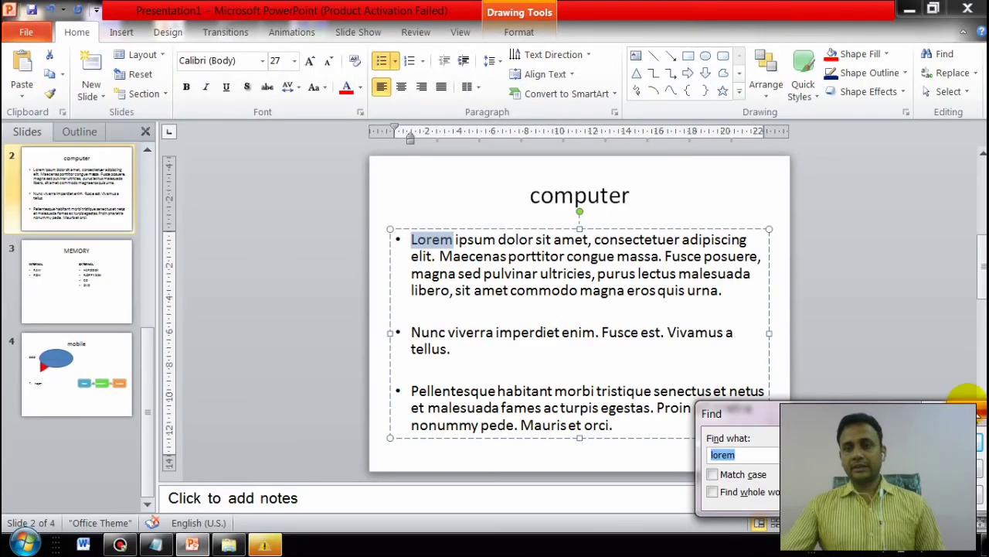
key(Escape)
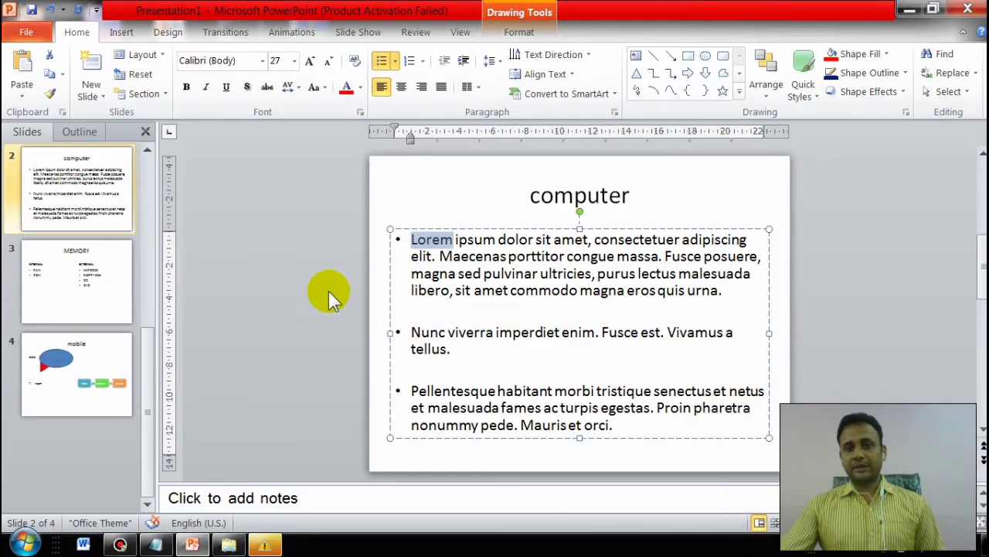
Step: Replace All 'lorem' with 'tiger', confirming the one-replacement message
click(954, 73)
drag(837, 401, 634, 165)
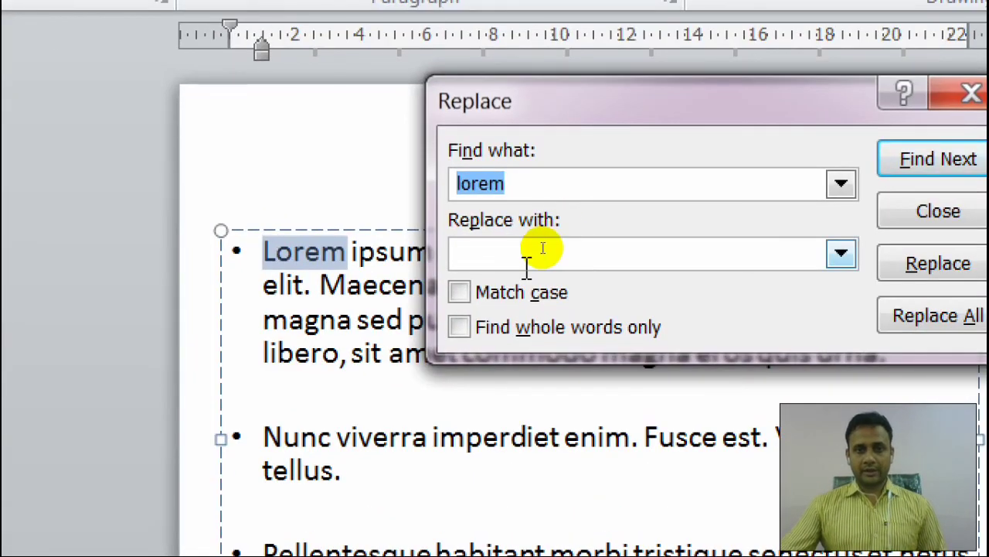
click(541, 251)
text(tiger)
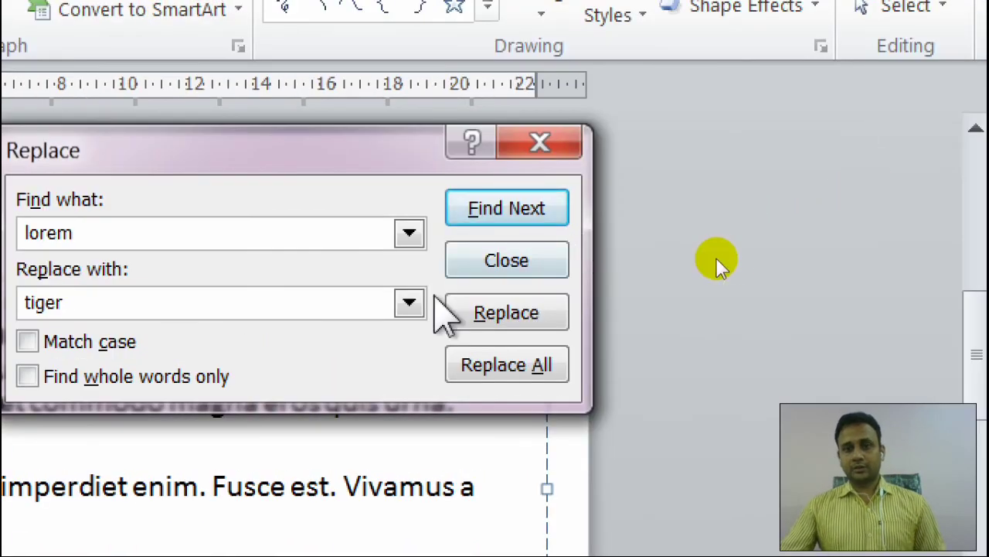
click(504, 365)
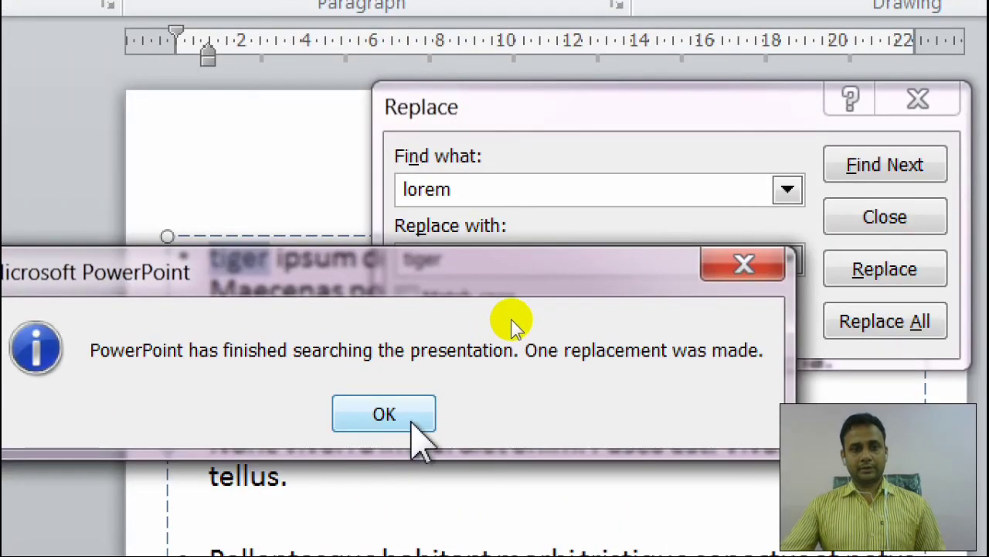
click(116, 461)
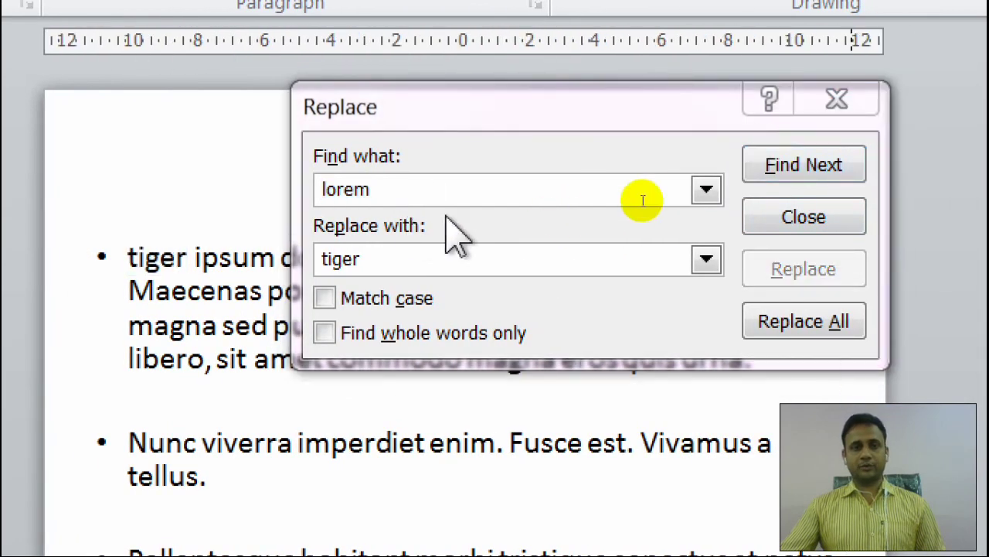
click(839, 99)
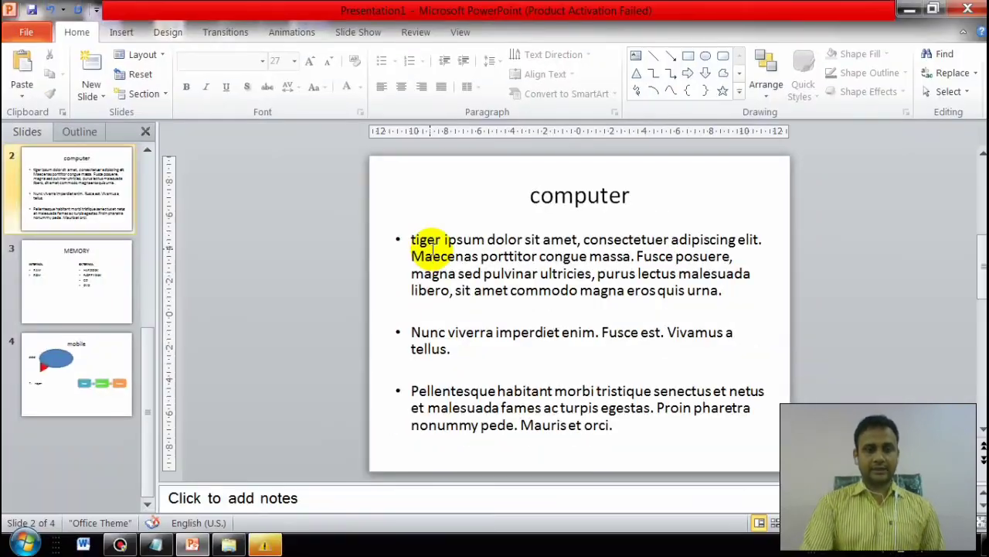
Step: Highlight all three bullet paragraphs of the computer slide's body text with Select All
click(965, 92)
click(901, 114)
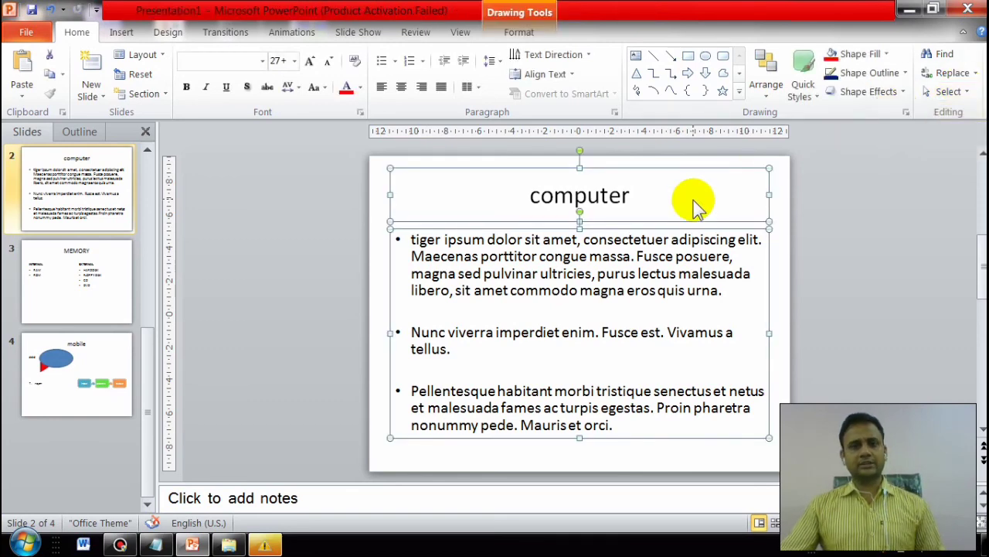
click(592, 272)
key(ctrl+a)
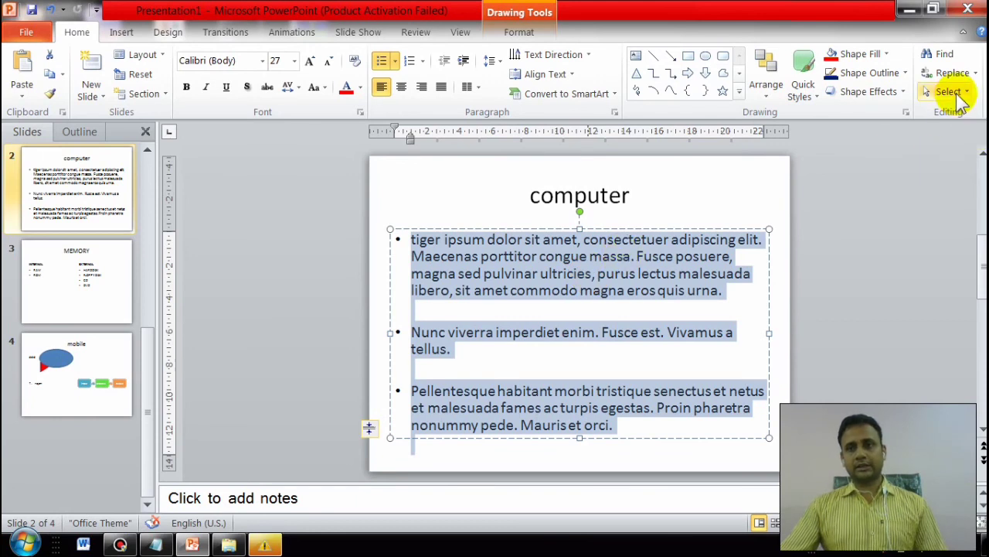
click(947, 91)
click(608, 343)
click(592, 287)
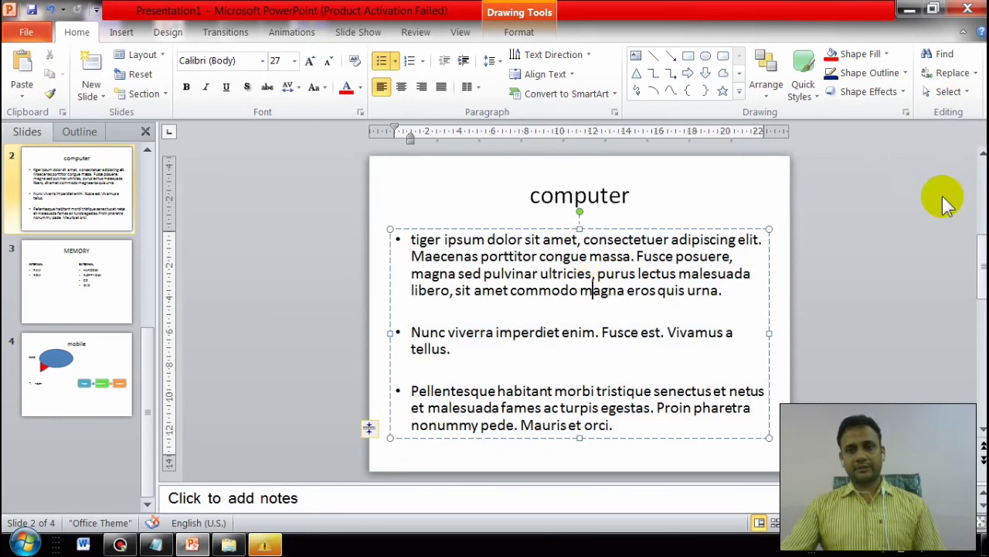
click(948, 91)
click(950, 113)
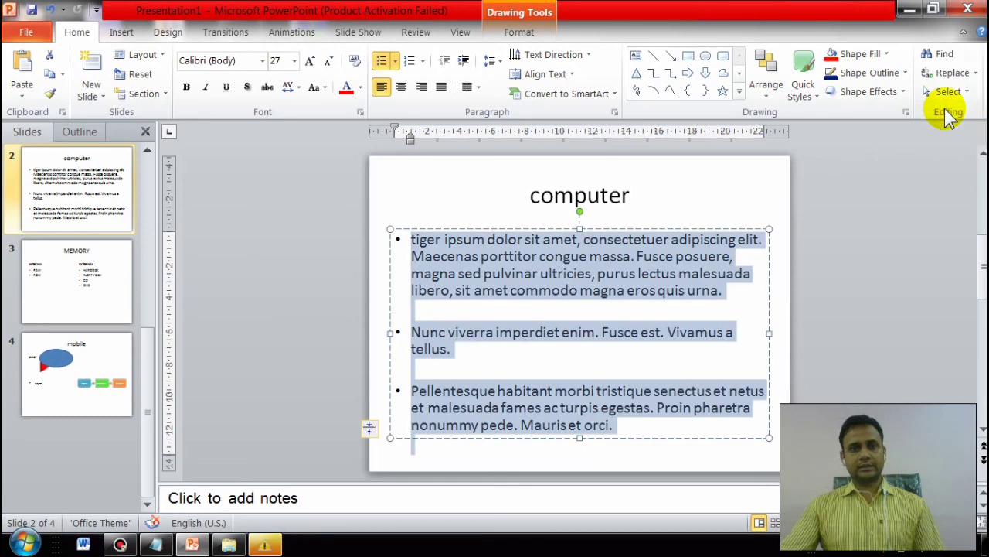